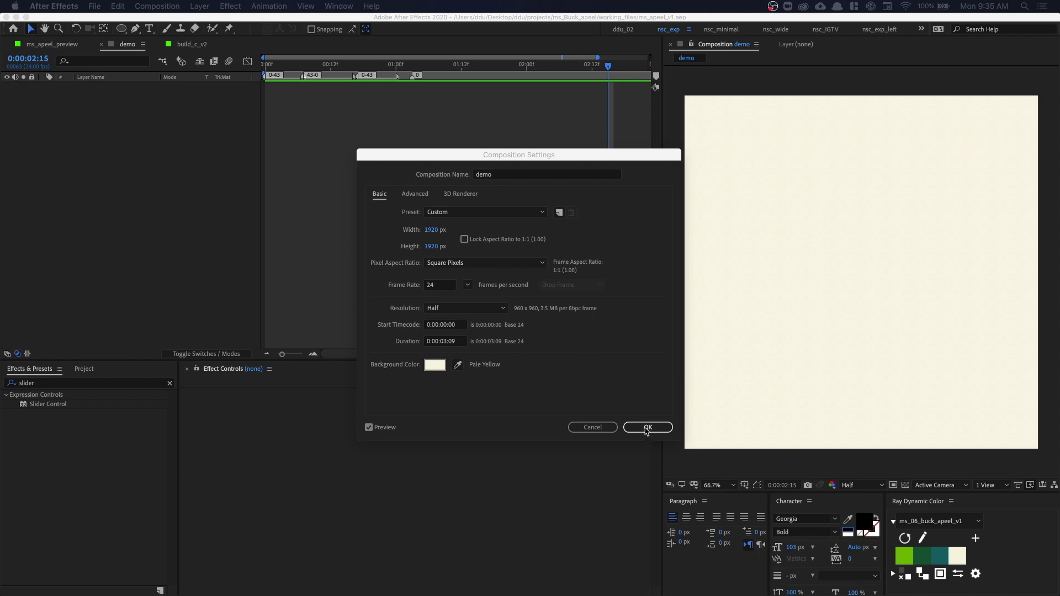
Step: Confirm the 1920×1920, 24 fps, 0:00:03:09 composition with a Pale Yellow background
{"action": "left_click", "coordinate": [647, 428]}
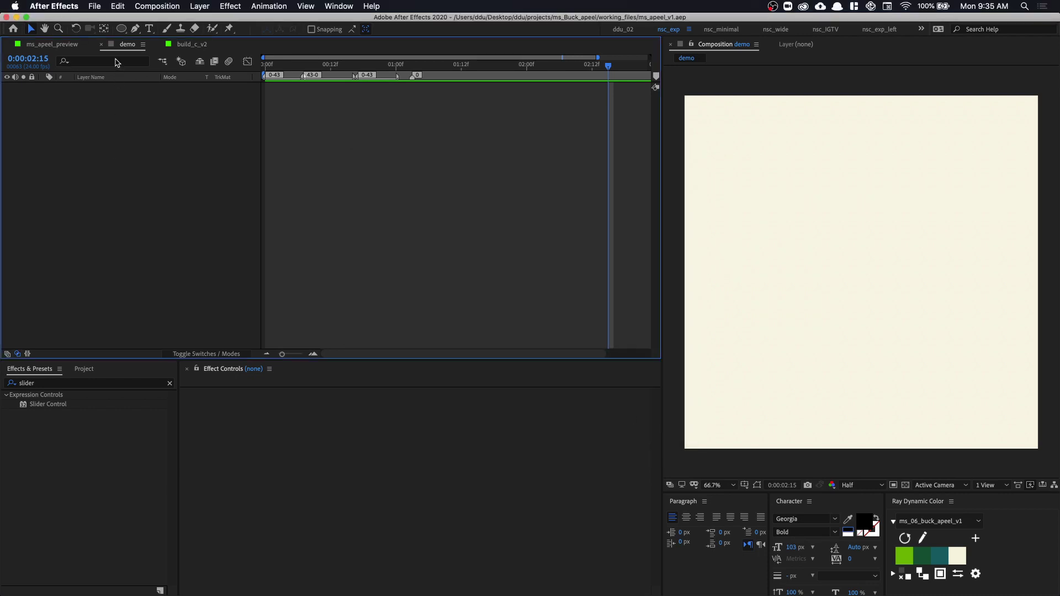
Step: Create a green ellipse filling the comp and add a Repeater to Ellipse 1
{"action": "double_click", "coordinate": [121, 28]}
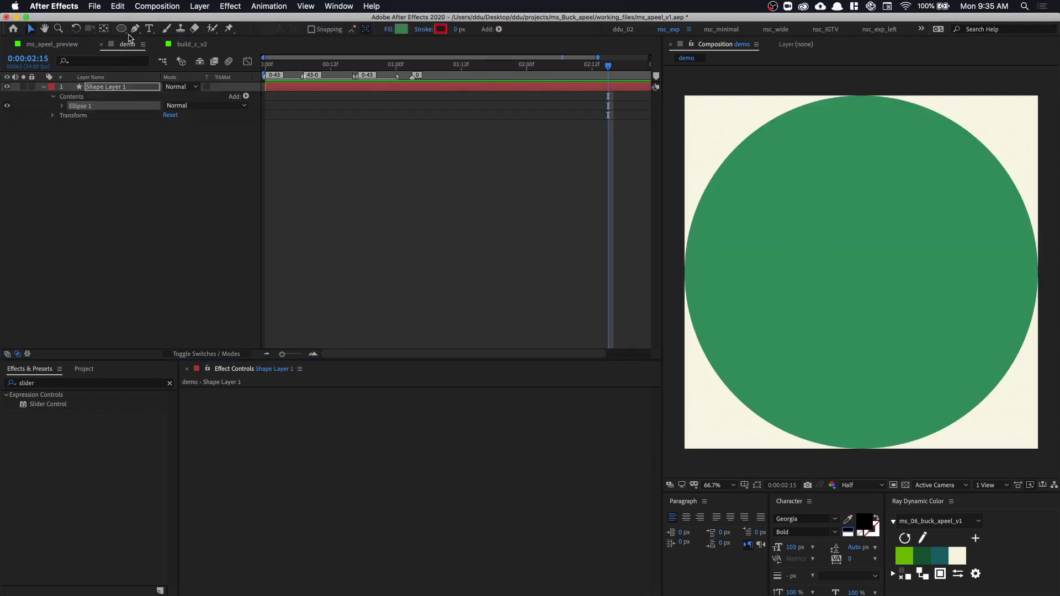
{"action": "left_click", "coordinate": [62, 106]}
{"action": "left_click", "coordinate": [71, 117]}
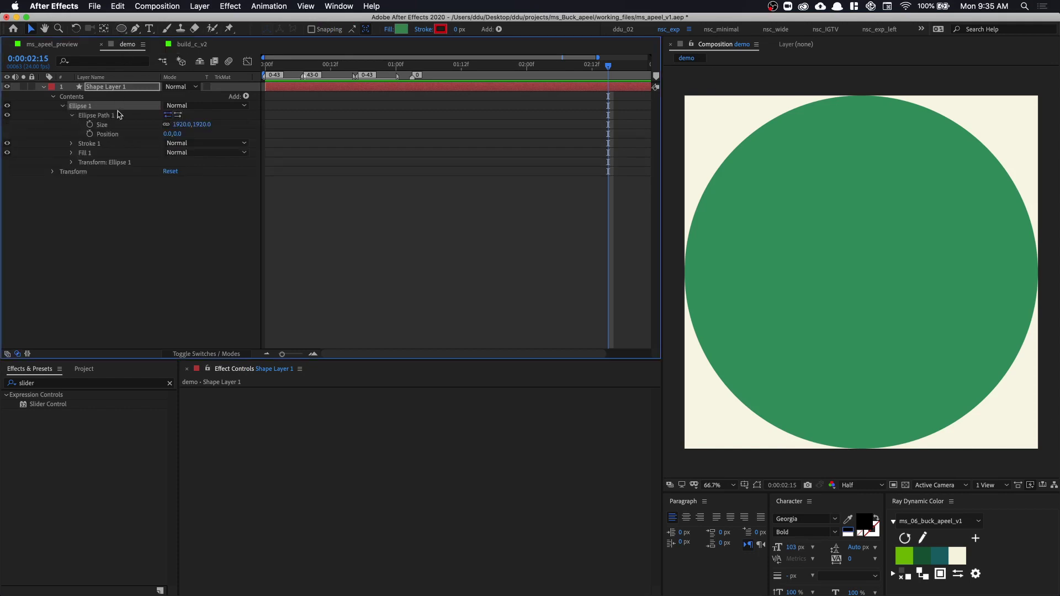
{"action": "left_click", "coordinate": [246, 96]}
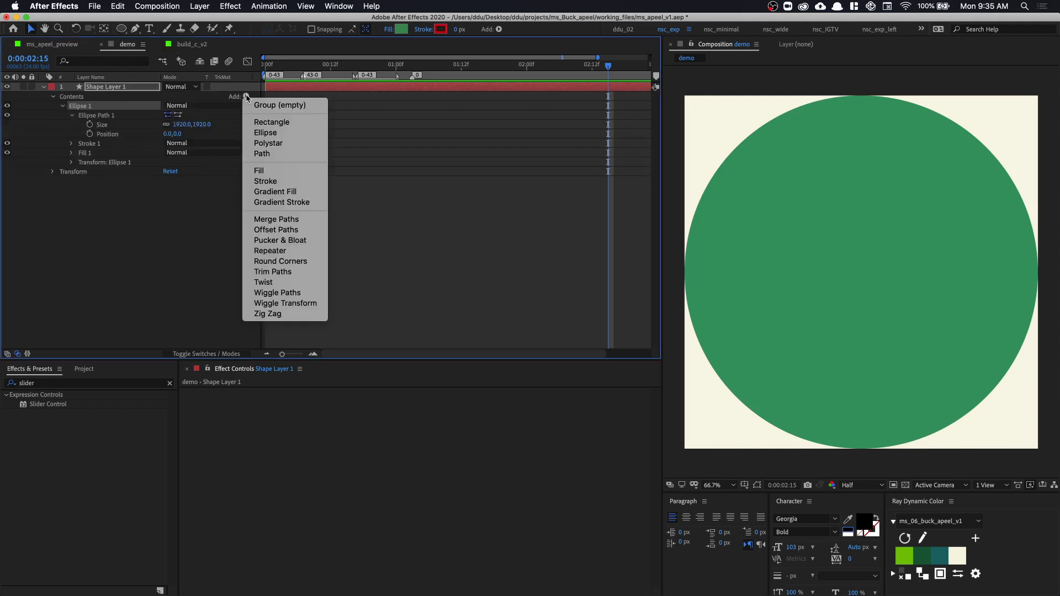
{"action": "left_click", "coordinate": [271, 250]}
Step: Expand the Repeater's settings and apply a Slider Control effect to the shape layer
{"action": "left_click", "coordinate": [71, 163]}
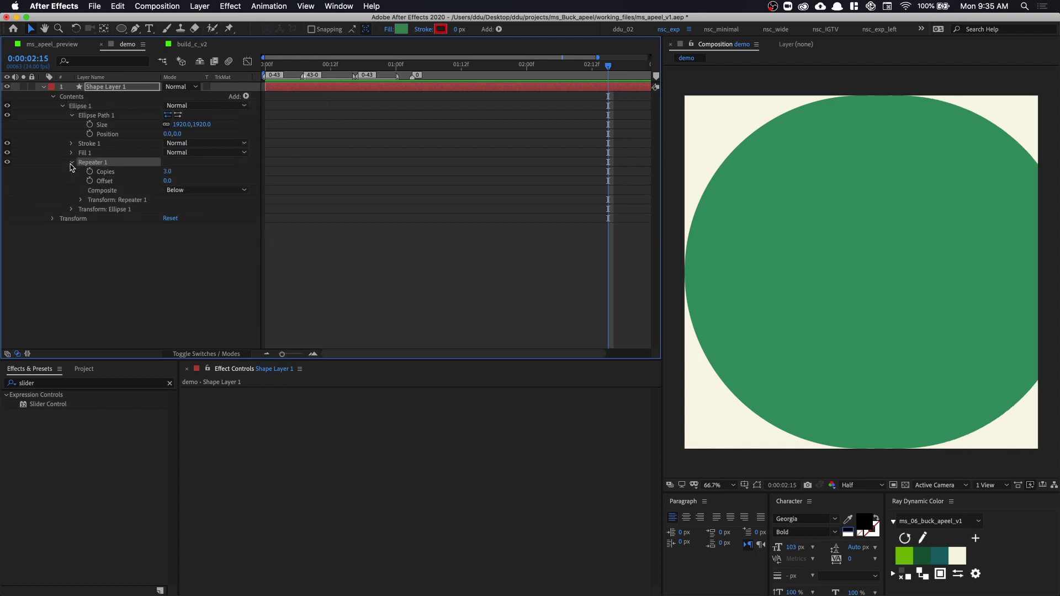
{"action": "left_click", "coordinate": [81, 200]}
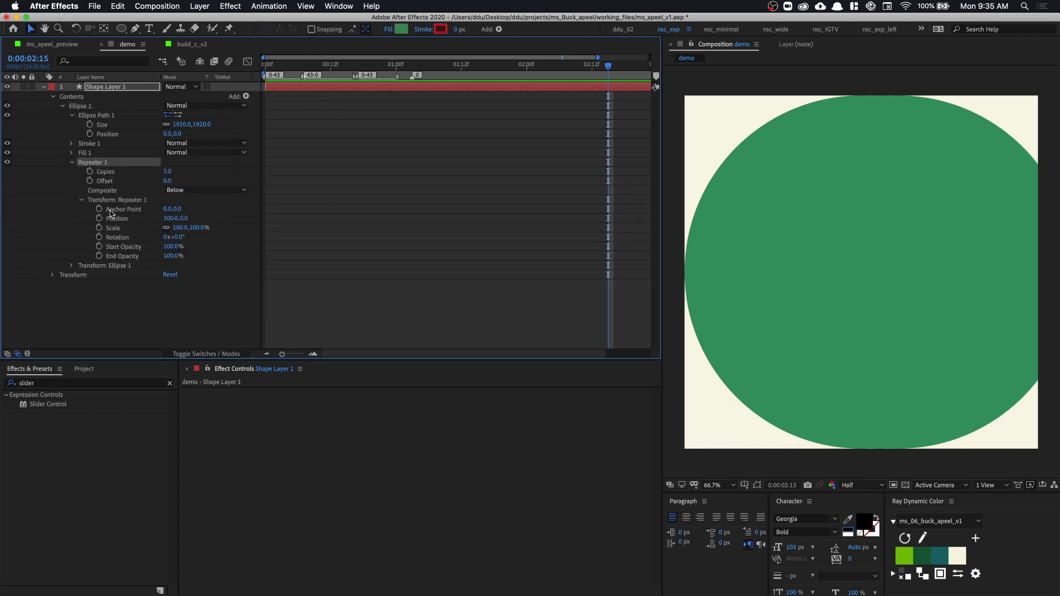
{"action": "double_click", "coordinate": [72, 404]}
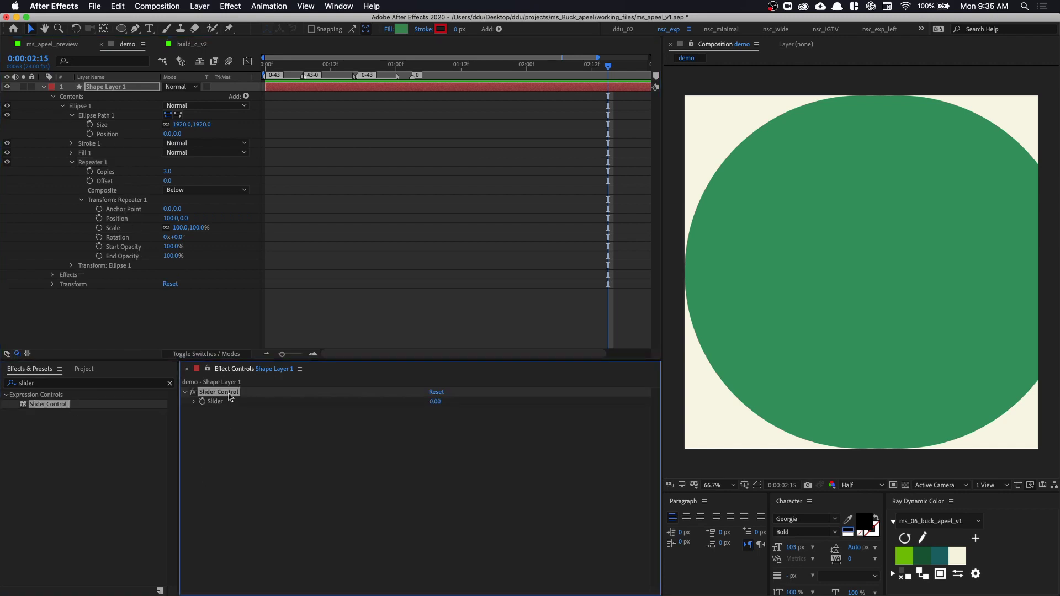
Step: Rename the slider to 'size' and duplicate it as a 'copies' slider
{"action": "key", "text": "Return"}
{"action": "type", "text": "size"}
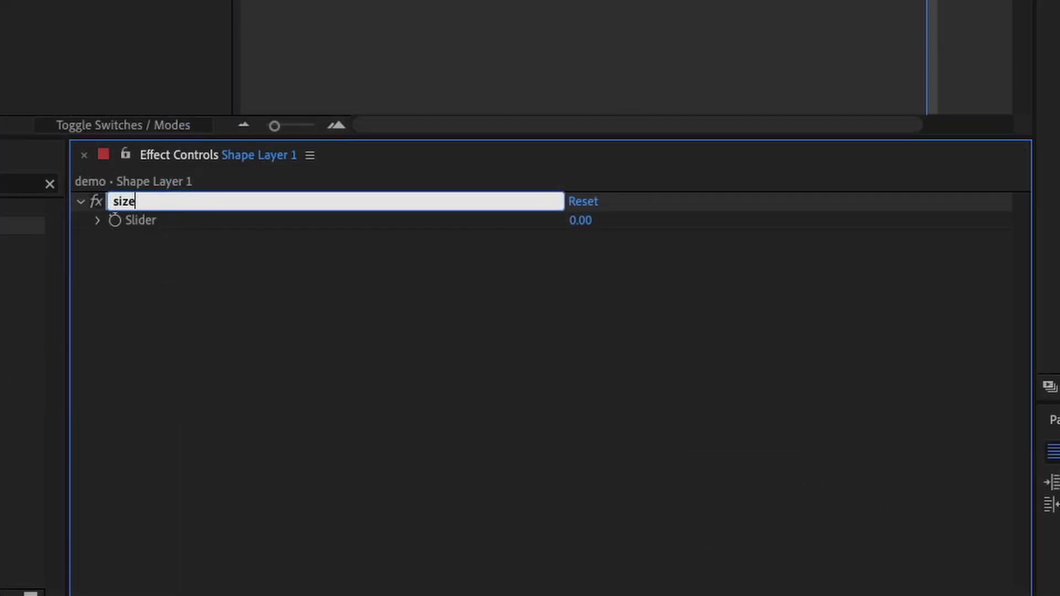
{"action": "key", "text": "Return"}
{"action": "key", "text": "super+d"}
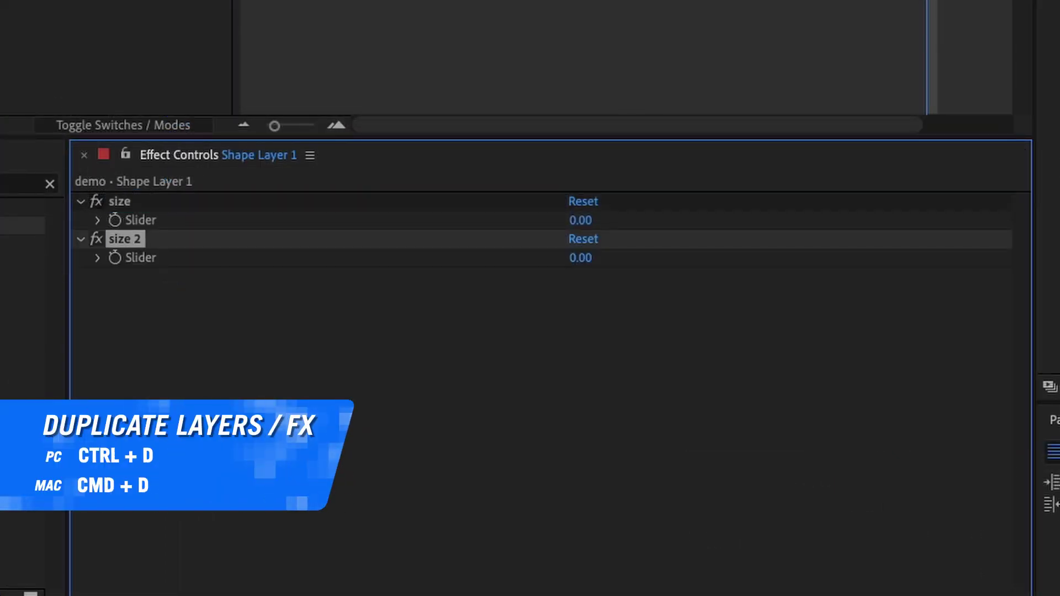
{"action": "key", "text": "Return"}
{"action": "type", "text": "copies"}
{"action": "key", "text": "Return"}
Step: Duplicate the slider twice more, naming the copies 'radius' and 'myIndex'
{"action": "key", "text": "super+d"}
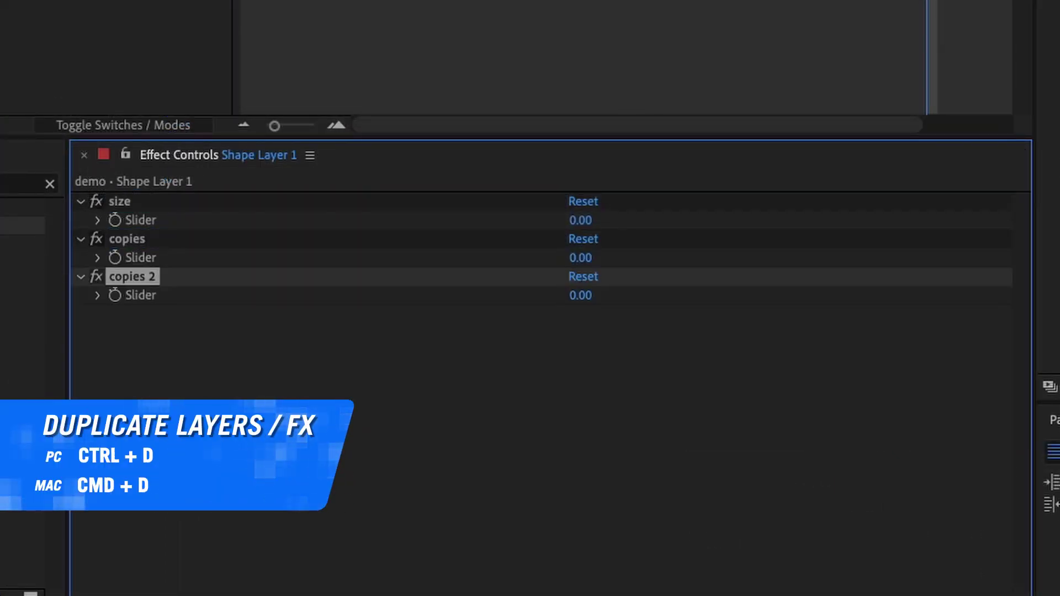
{"action": "key", "text": "Return"}
{"action": "type", "text": "radius"}
{"action": "key", "text": "Return"}
{"action": "key", "text": "super+d"}
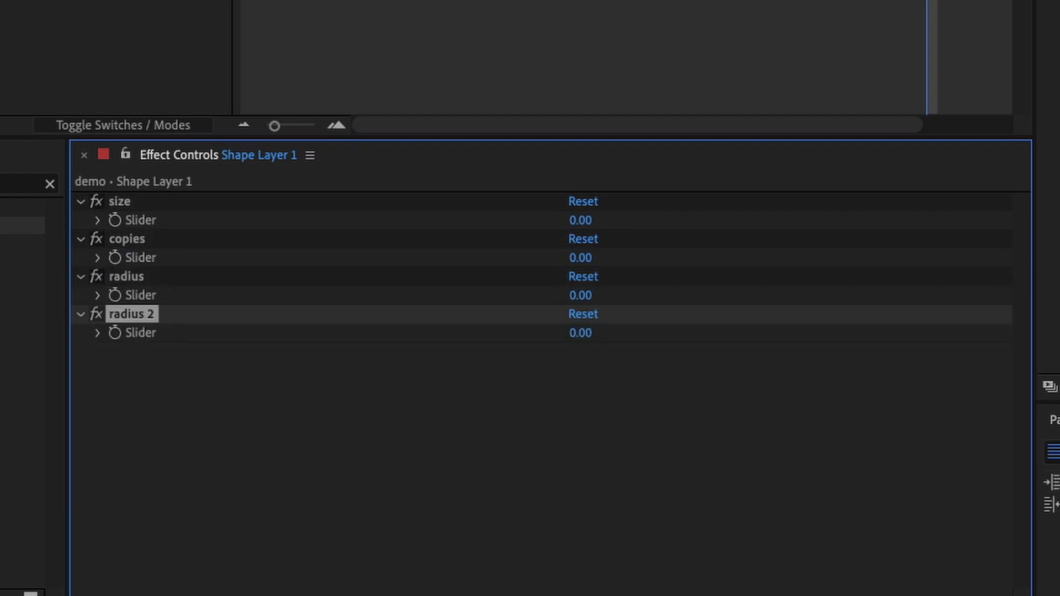
{"action": "key", "text": "Return"}
{"action": "type", "text": "myInd"}
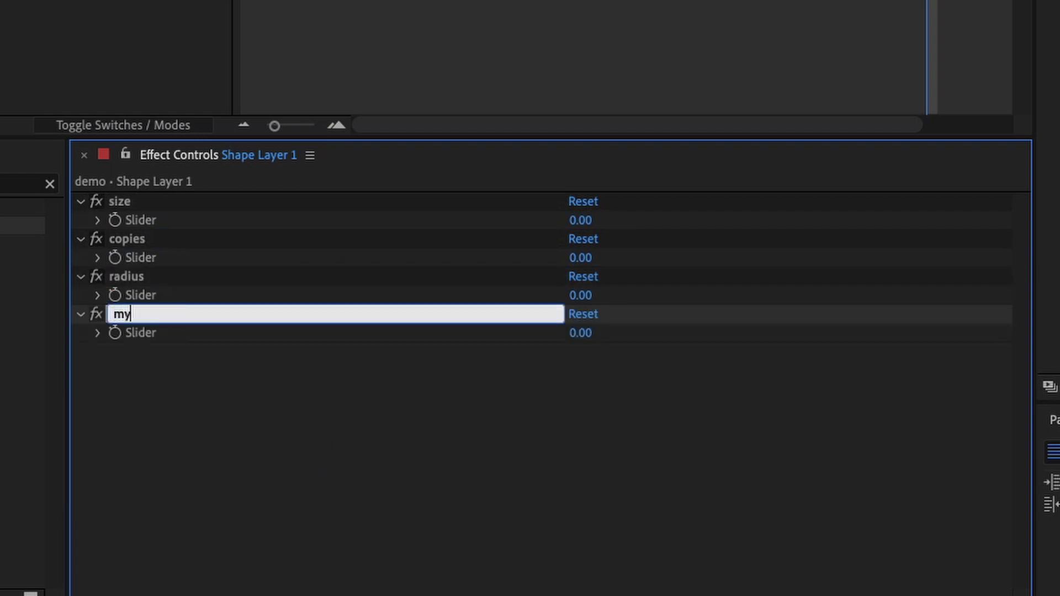
{"action": "type", "text": "ex"}
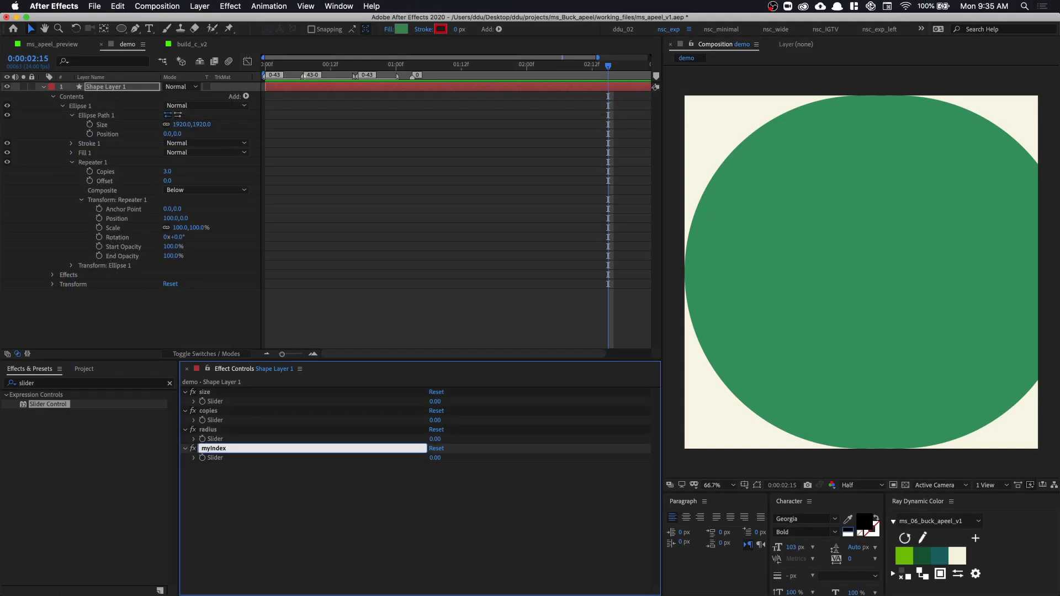
{"action": "key", "text": "Return"}
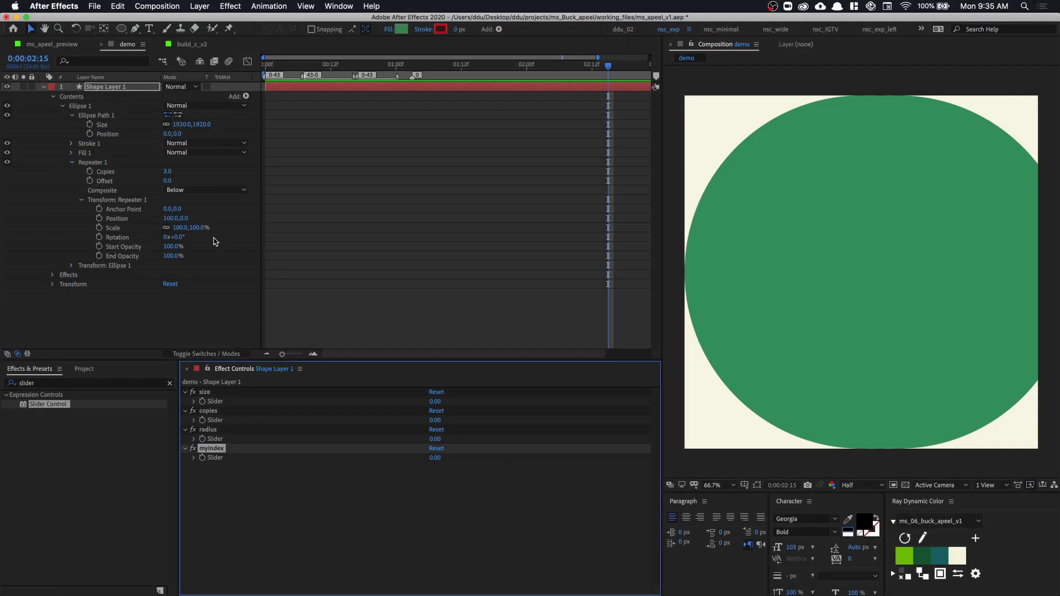
Step: Add expressions to Size, Copies and Anchor Point, linking Size and Copies to their sliders
{"action": "left_click", "coordinate": [172, 321]}
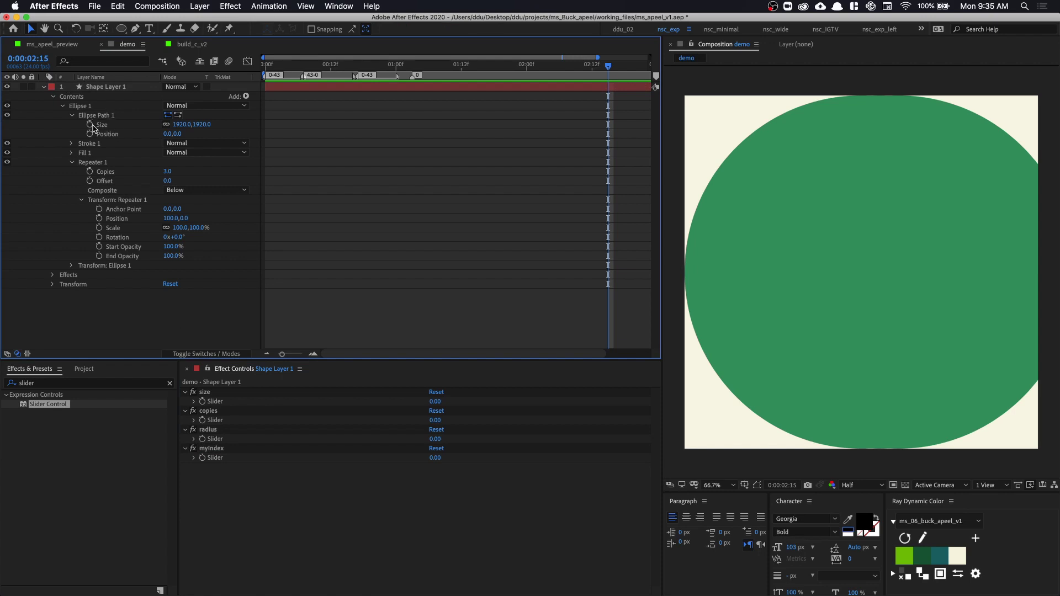
{"action": "left_click", "coordinate": [90, 124], "text": "alt"}
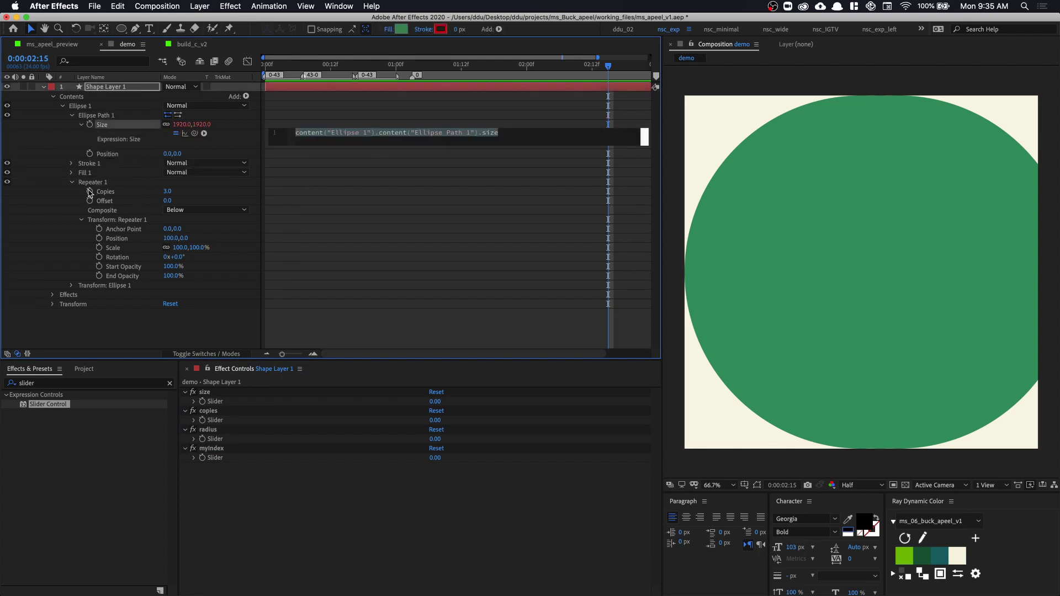
{"action": "left_click", "coordinate": [90, 191], "text": "alt"}
{"action": "left_click", "coordinate": [99, 249], "text": "alt"}
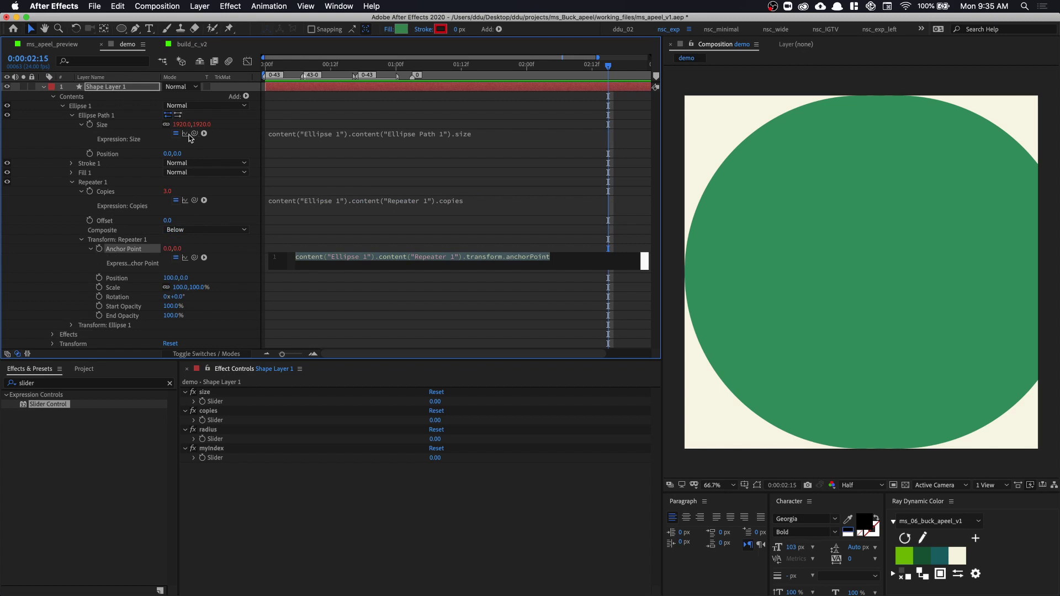
{"action": "left_click_drag", "start_coordinate": [194, 133], "coordinate": [215, 394]}
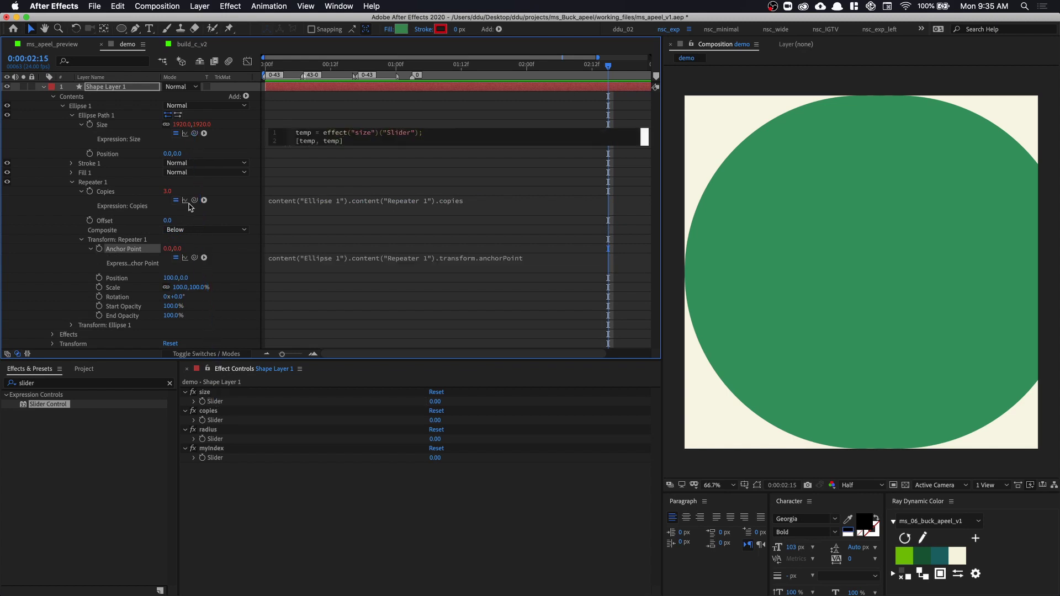
{"action": "left_click_drag", "start_coordinate": [194, 200], "coordinate": [226, 421]}
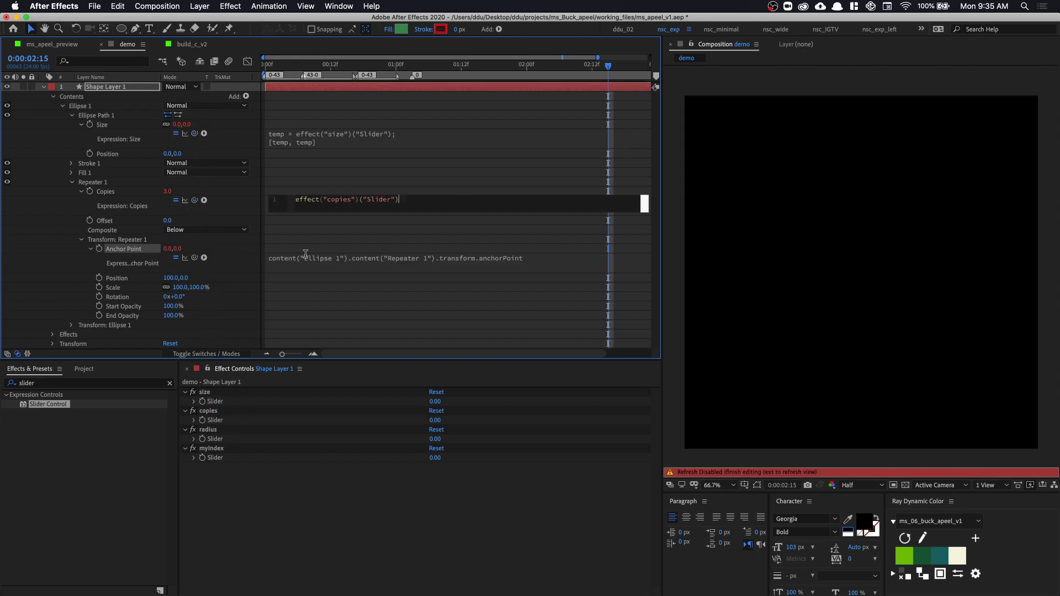
Step: Make the Repeater anchor point expression [0, radius slider] and set Repeater Position to 0
{"action": "left_click", "coordinate": [314, 258]}
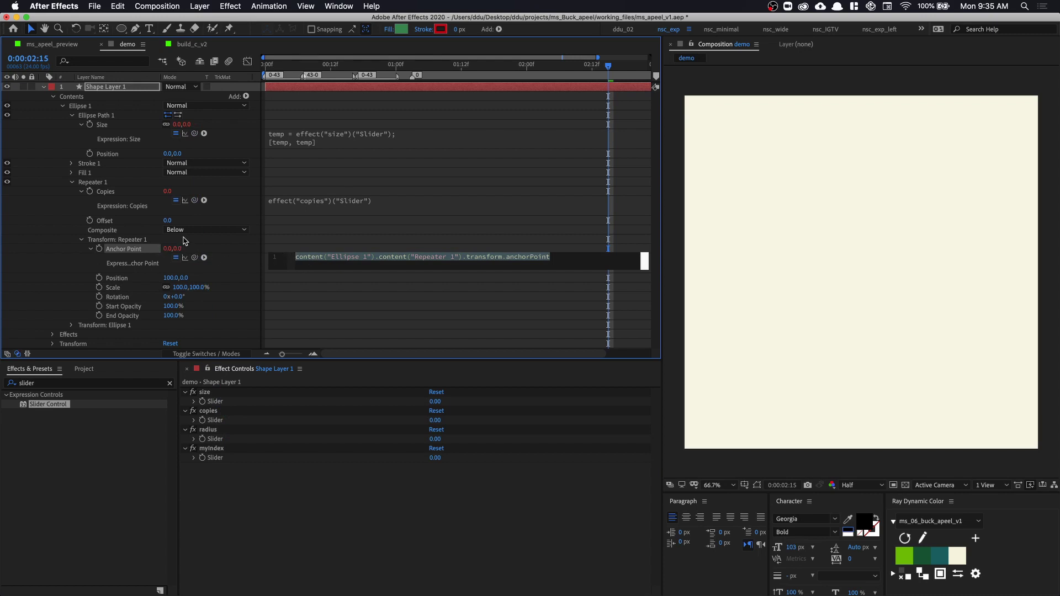
{"action": "type", "text": "[0,"}
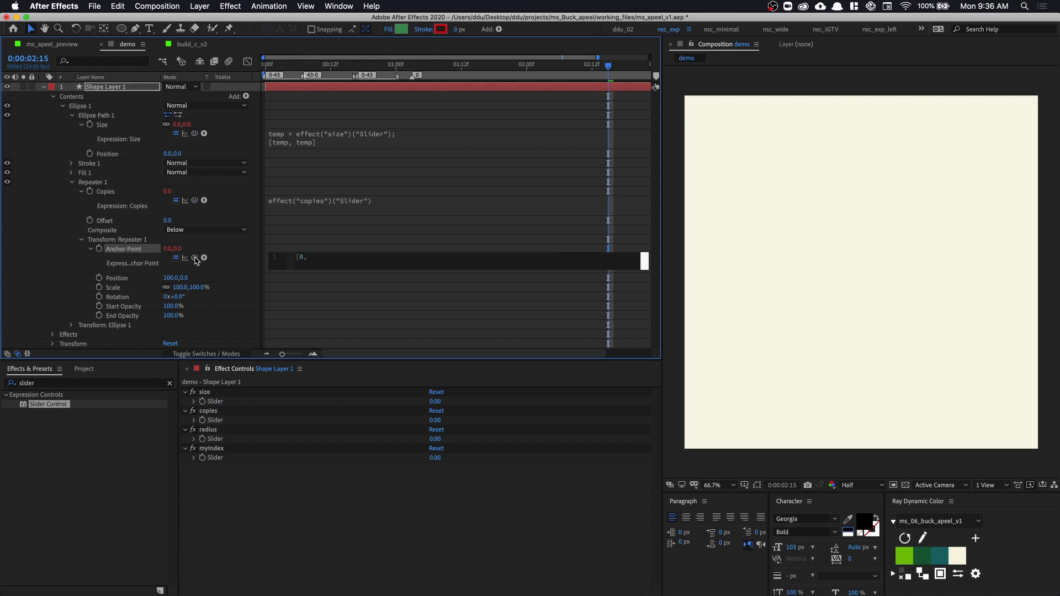
{"action": "left_click_drag", "start_coordinate": [196, 258], "coordinate": [233, 443]}
{"action": "left_click", "coordinate": [234, 307]}
{"action": "left_click", "coordinate": [171, 278]}
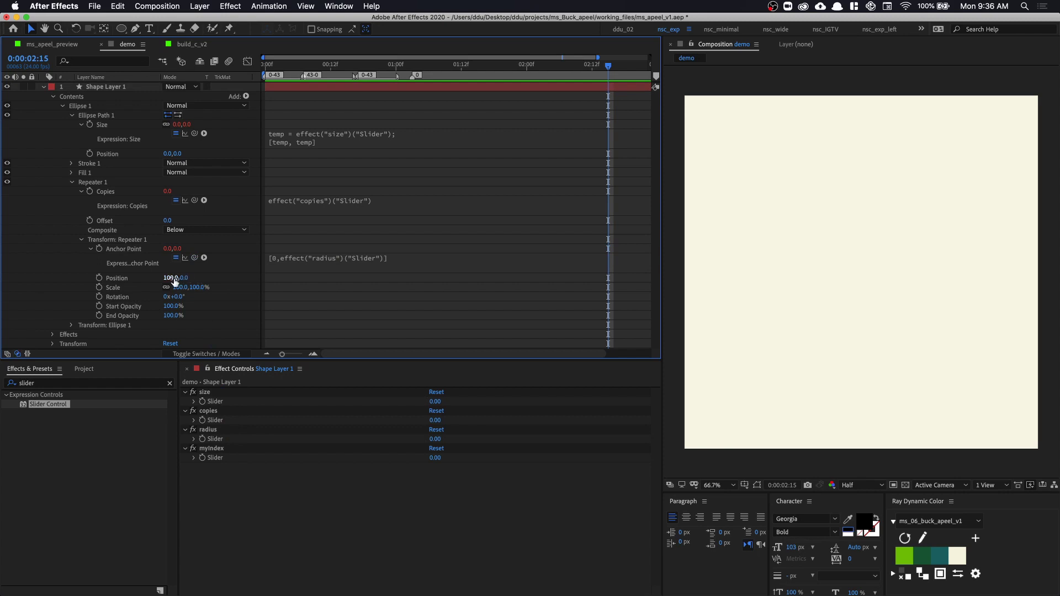
{"action": "type", "text": "0"}
{"action": "key", "text": "Return"}
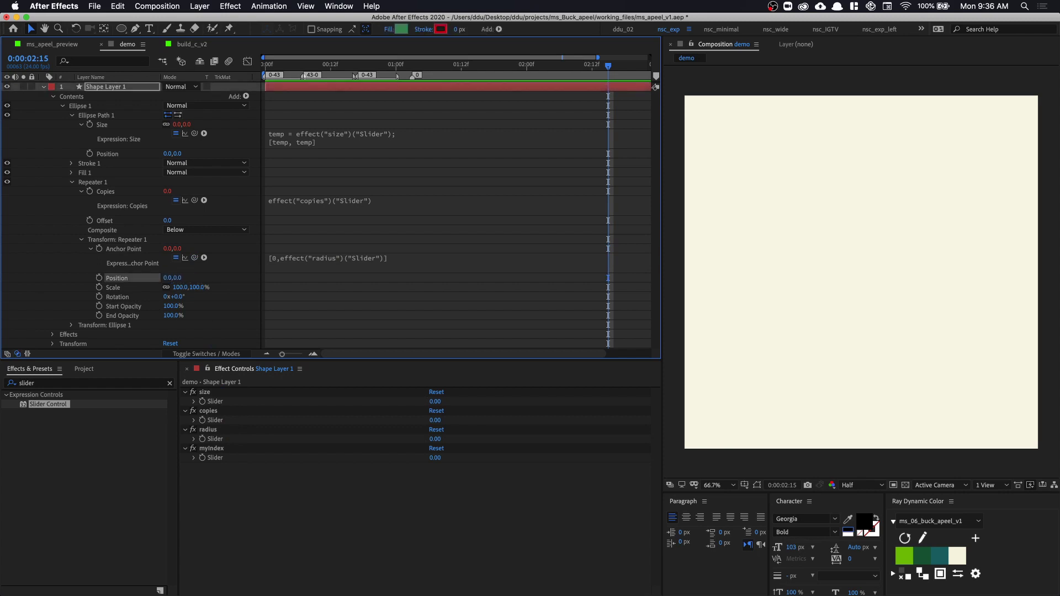
Step: Set sliders to size 50, copies 20, radius 300, and scrub Repeater Rotation into a ring
{"action": "left_click", "coordinate": [435, 402]}
{"action": "type", "text": "50"}
{"action": "key", "text": "Tab"}
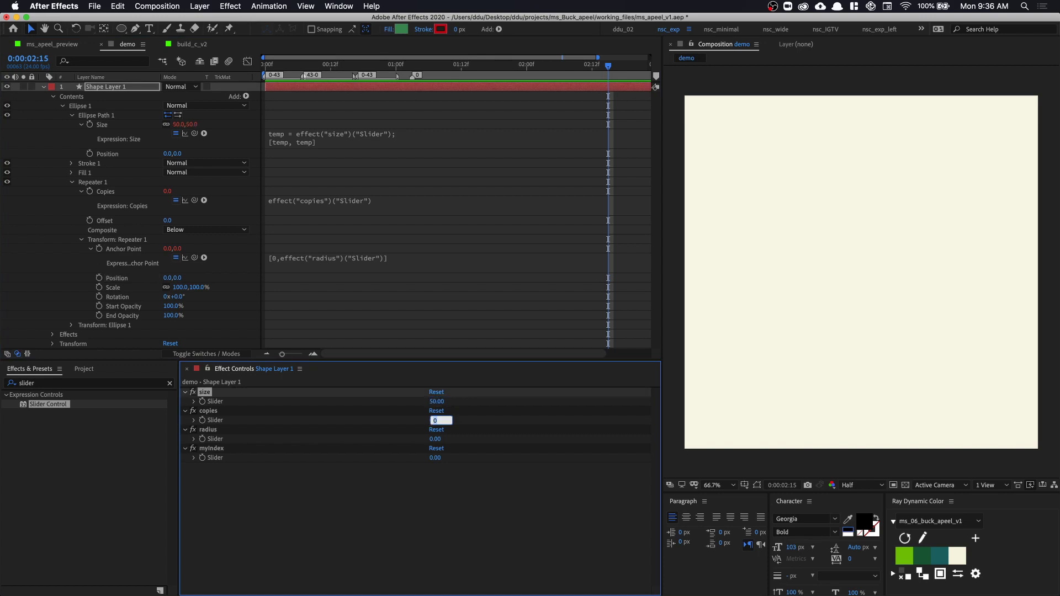
{"action": "type", "text": "20"}
{"action": "key", "text": "Return"}
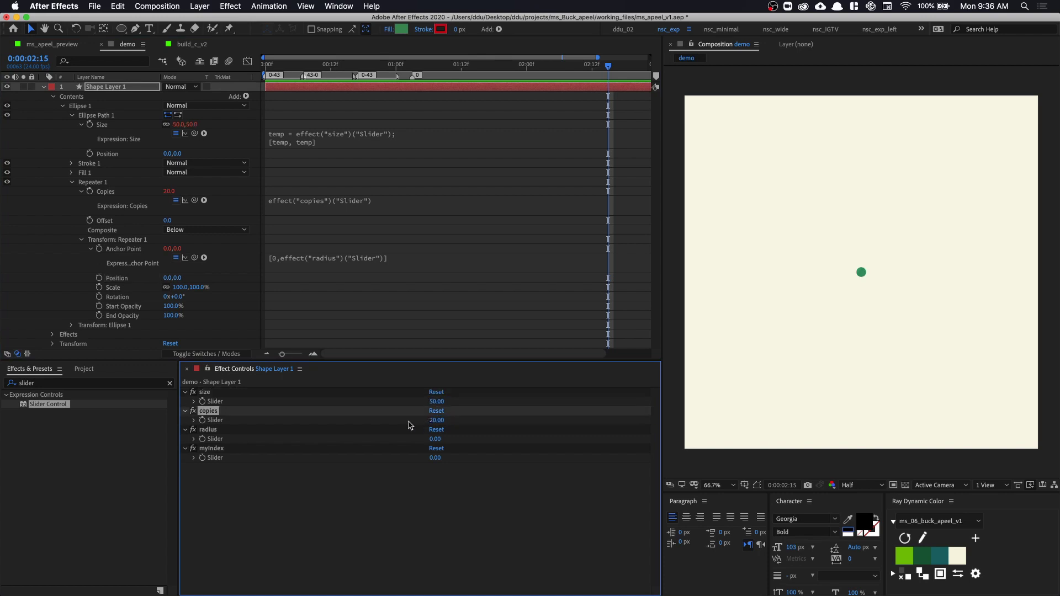
{"action": "left_click", "coordinate": [435, 438]}
{"action": "key", "text": "Return"}
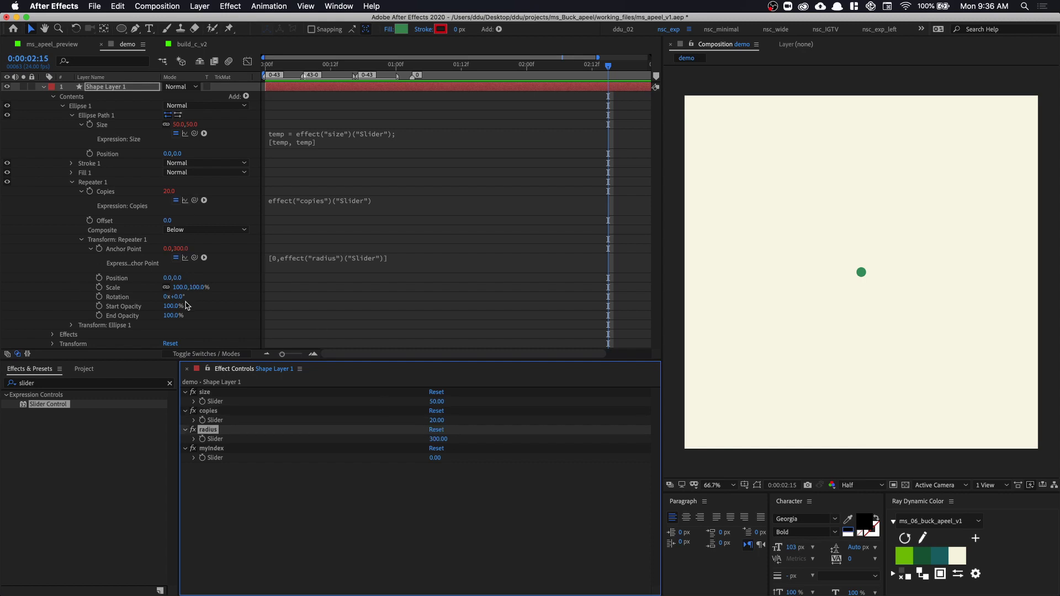
{"action": "mouse_move", "coordinate": [176, 296]}
{"action": "left_mouse_down"}
{"action": "mouse_move", "coordinate": [207, 296]}
{"action": "mouse_move", "coordinate": [181, 297]}
{"action": "left_mouse_up"}
Step: Drive Repeater Rotation with 360 divided by the copy count, then collapse Shape Layer 1
{"action": "left_click", "coordinate": [217, 301]}
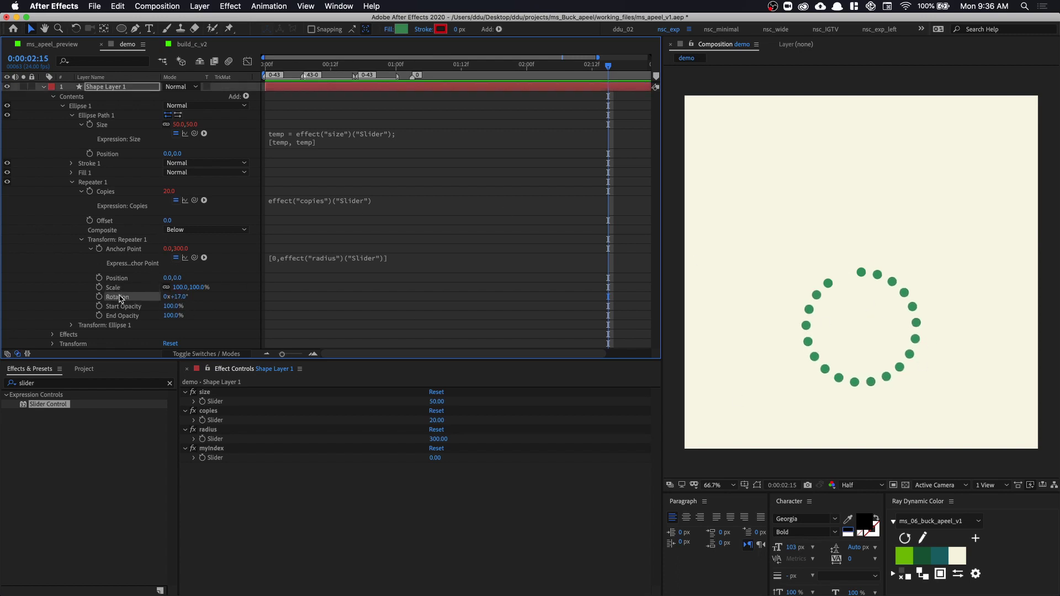
{"action": "left_click", "coordinate": [100, 299], "text": "alt"}
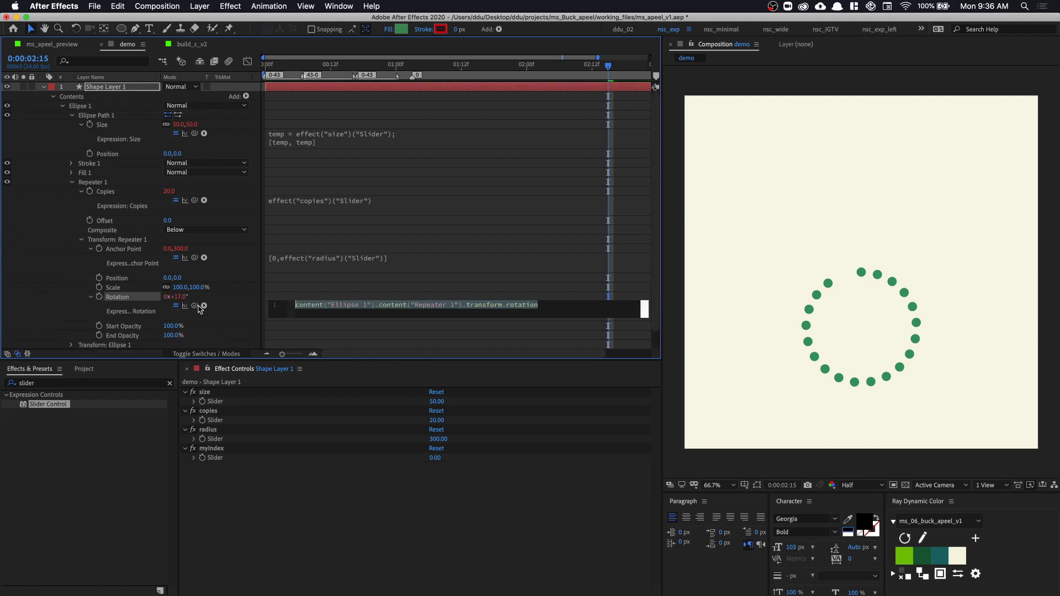
{"action": "type", "text": "3"}
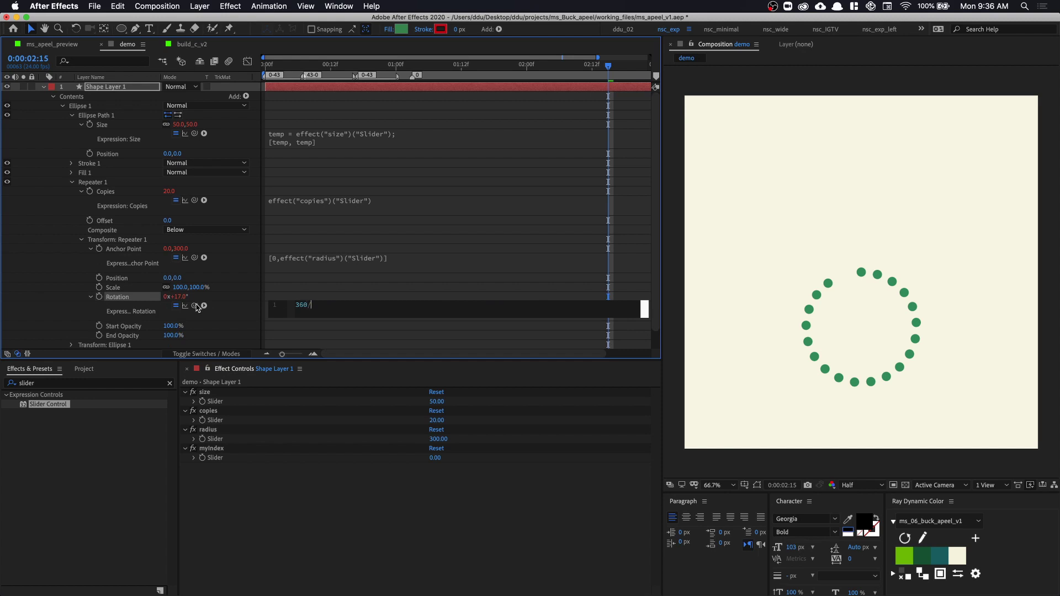
{"action": "type", "text": "60/"}
{"action": "left_click_drag", "start_coordinate": [196, 307], "coordinate": [132, 193]}
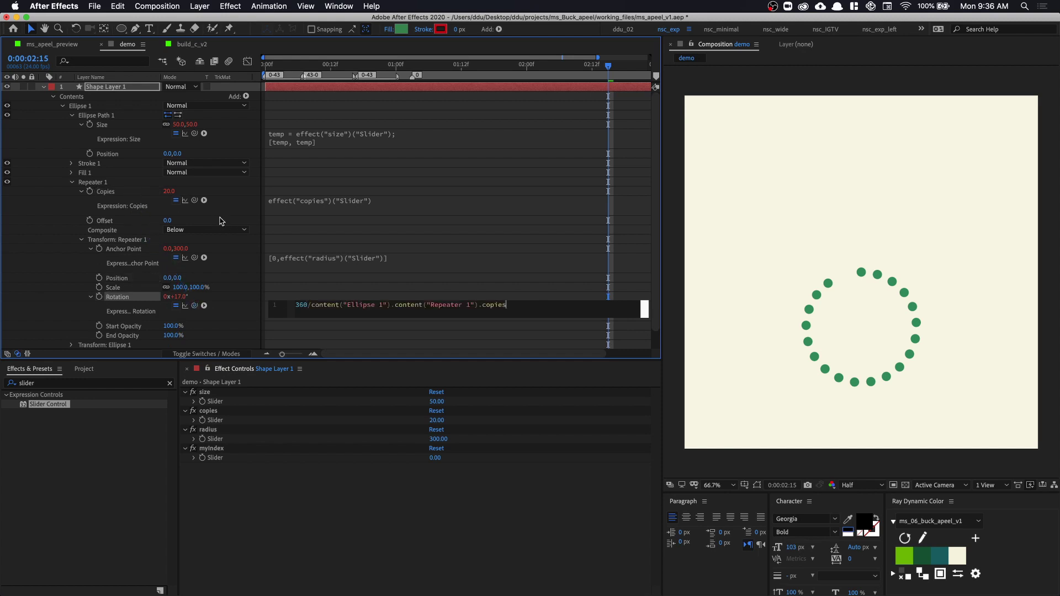
{"action": "left_click", "coordinate": [393, 238]}
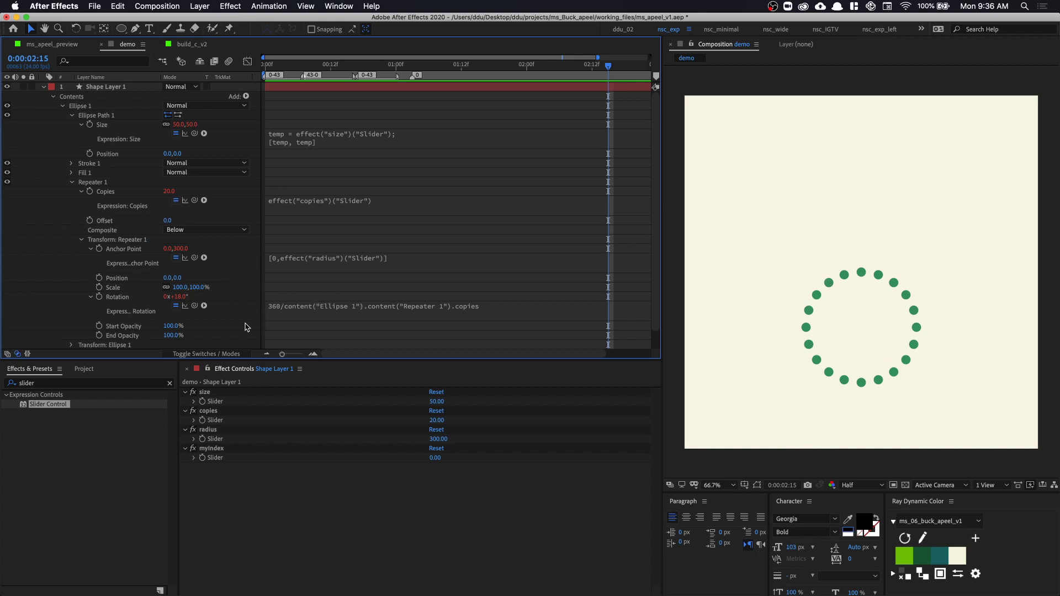
{"action": "left_click", "coordinate": [102, 88]}
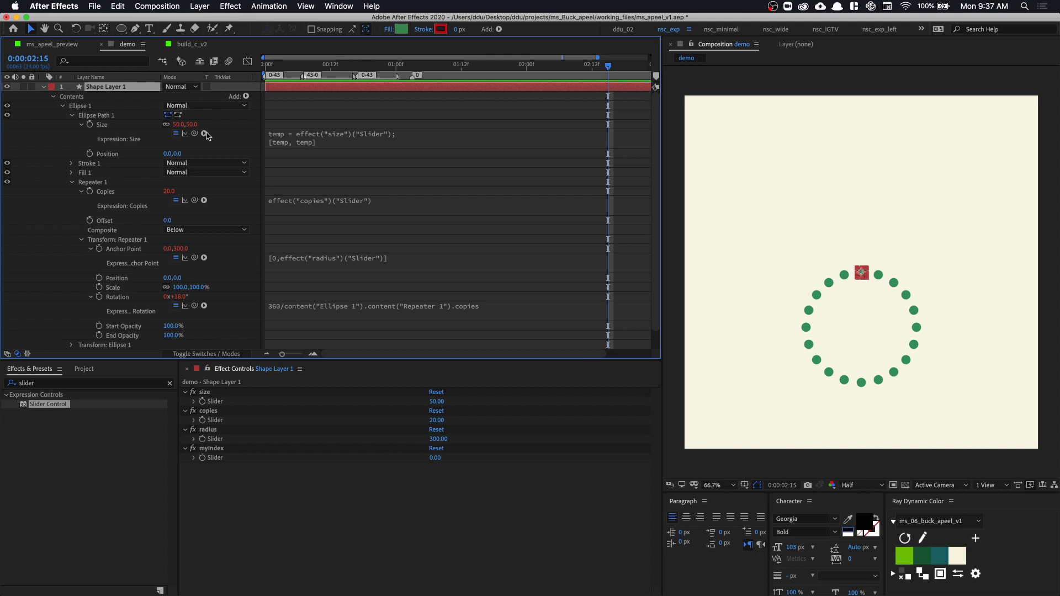
{"action": "key", "text": "a"}
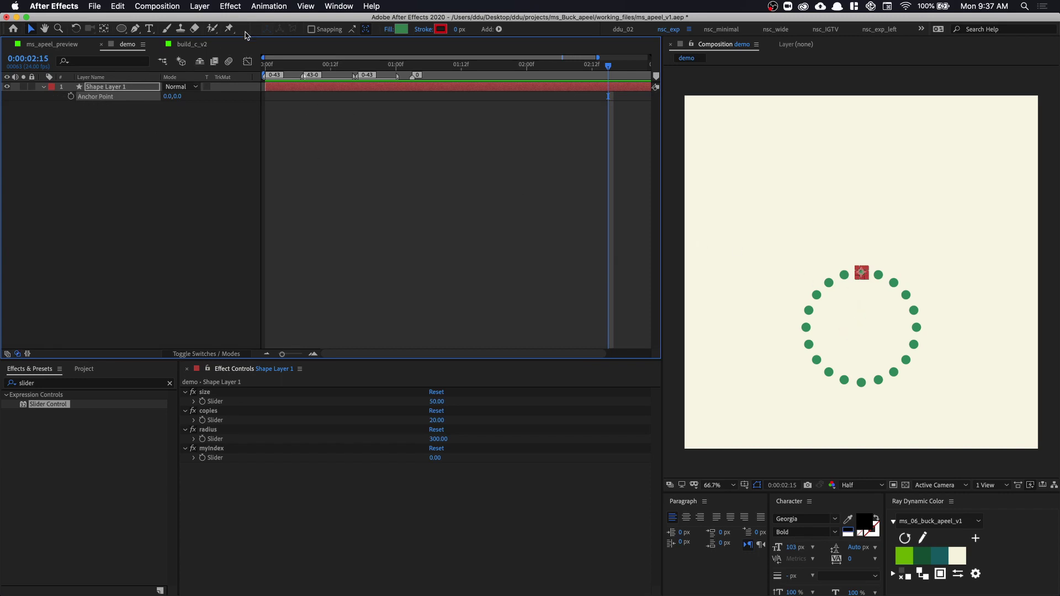
Step: Apply the anchorLock_5_center.ffx animation preset from the transformation folder to the shape layer
{"action": "left_click", "coordinate": [268, 8]}
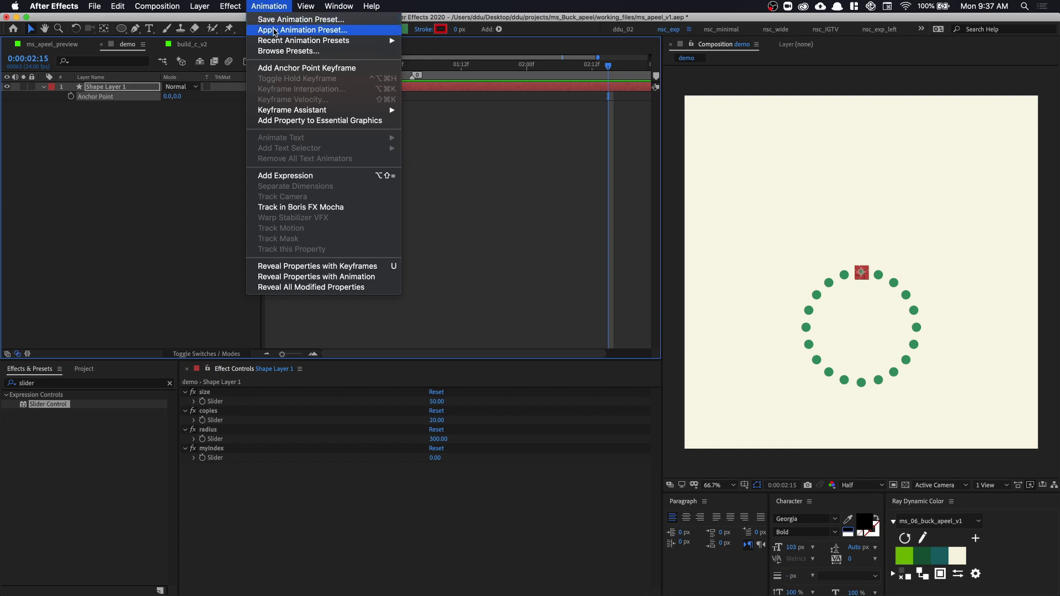
{"action": "left_click", "coordinate": [273, 30]}
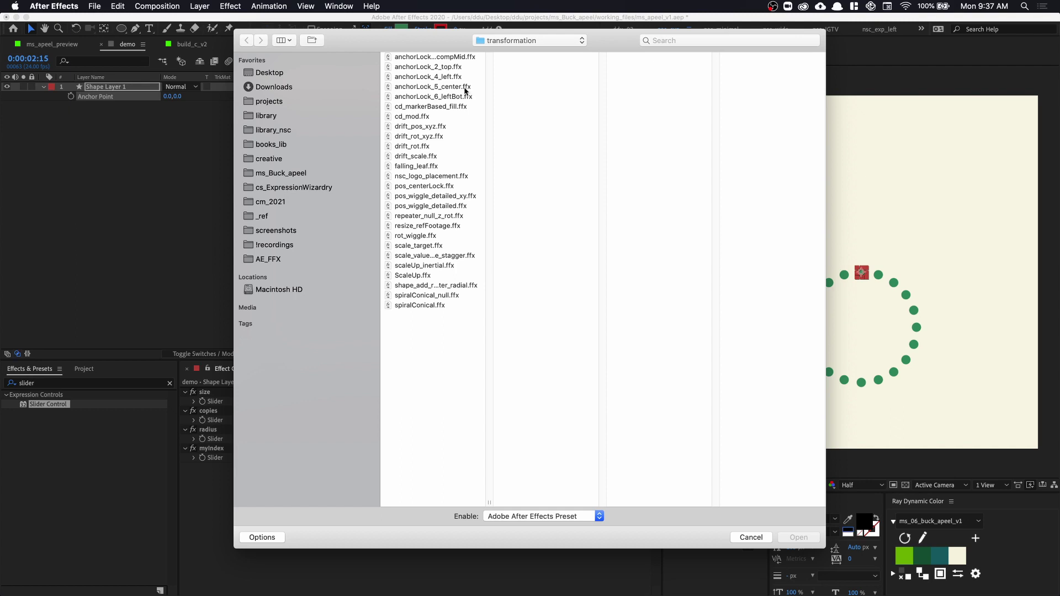
{"action": "left_click", "coordinate": [447, 88]}
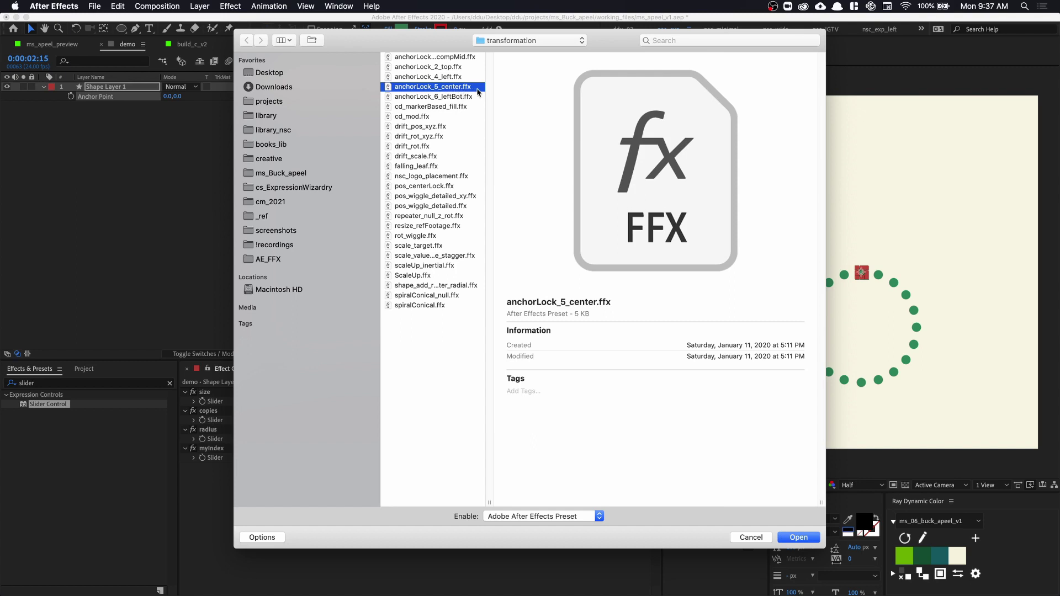
{"action": "double_click", "coordinate": [476, 88]}
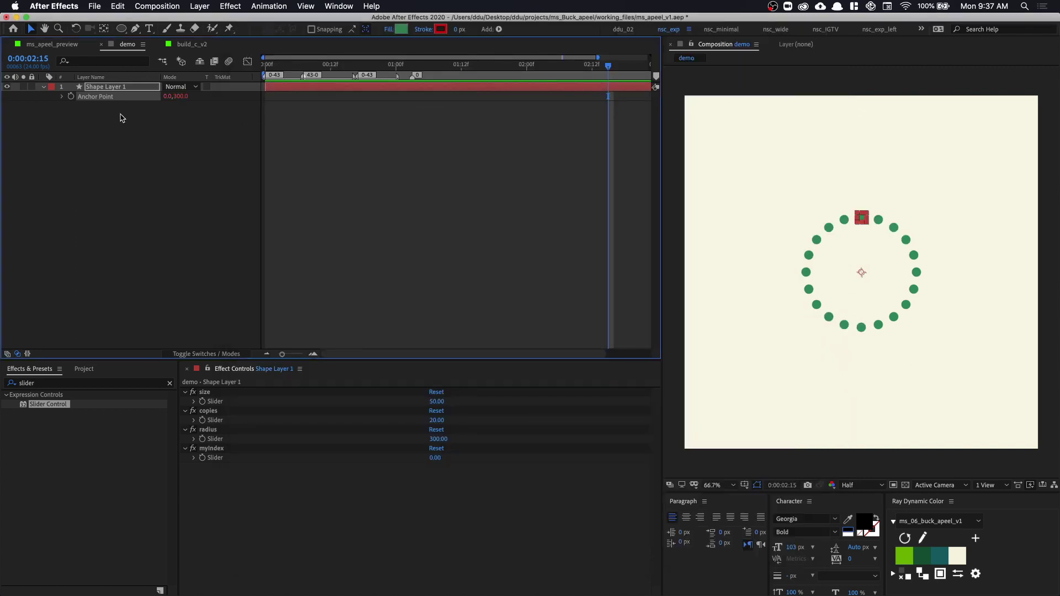
Step: Inspect the anchor point's sourceRectAtTime expression and scrub radius to confirm the ring stays centred
{"action": "left_click", "coordinate": [62, 97]}
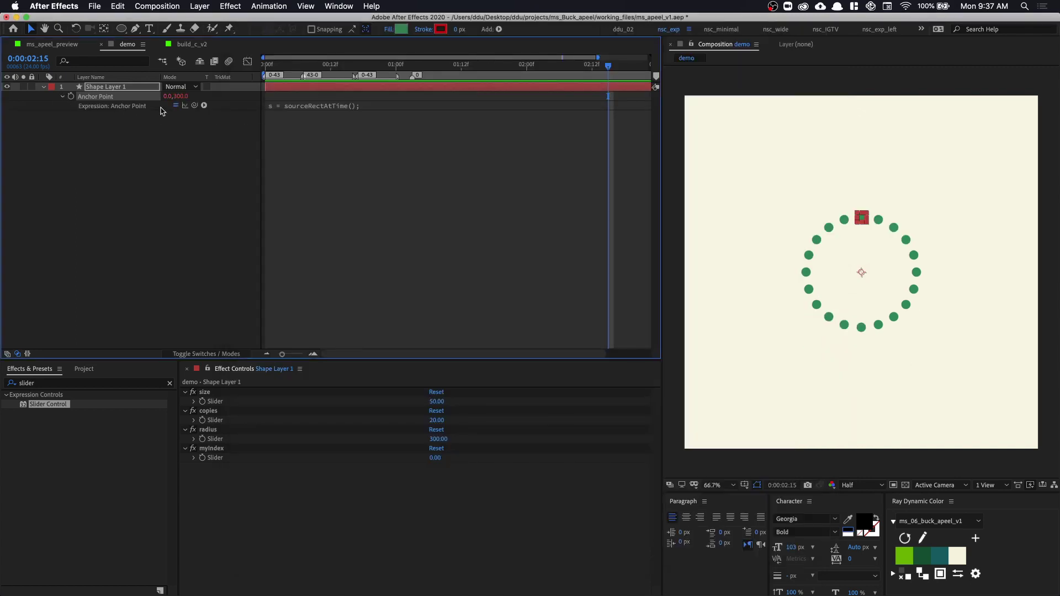
{"action": "left_click", "coordinate": [333, 108]}
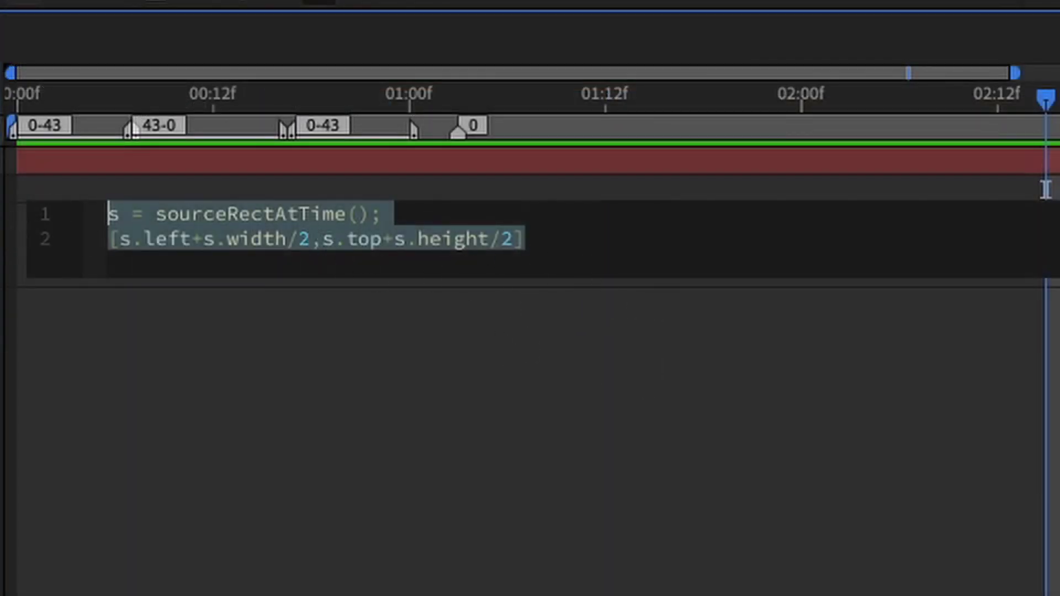
{"action": "left_click", "coordinate": [391, 273]}
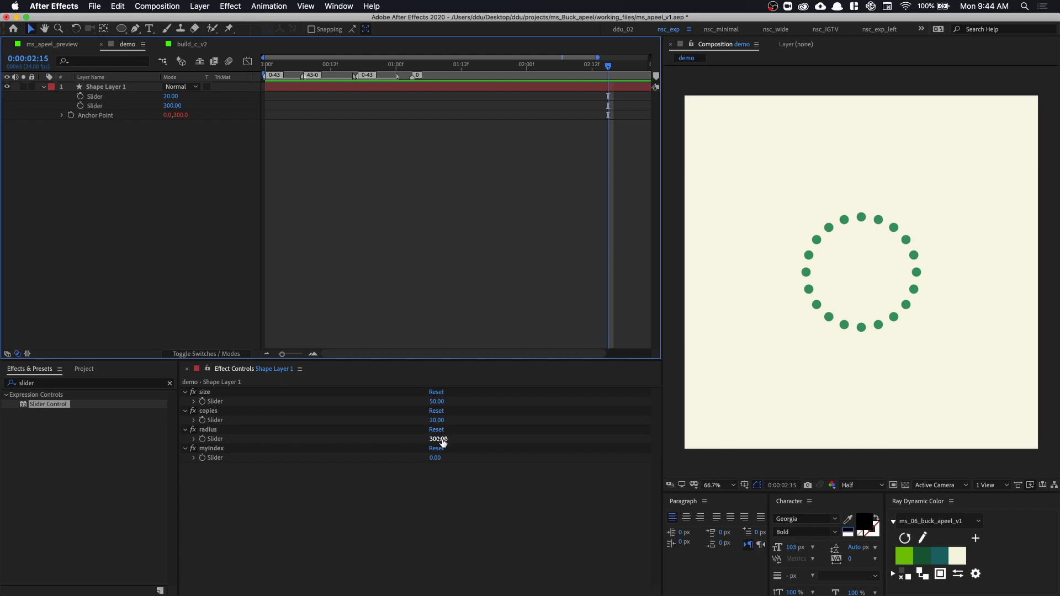
{"action": "left_click_drag", "start_coordinate": [442, 442], "coordinate": [525, 461]}
{"action": "left_click", "coordinate": [194, 114]}
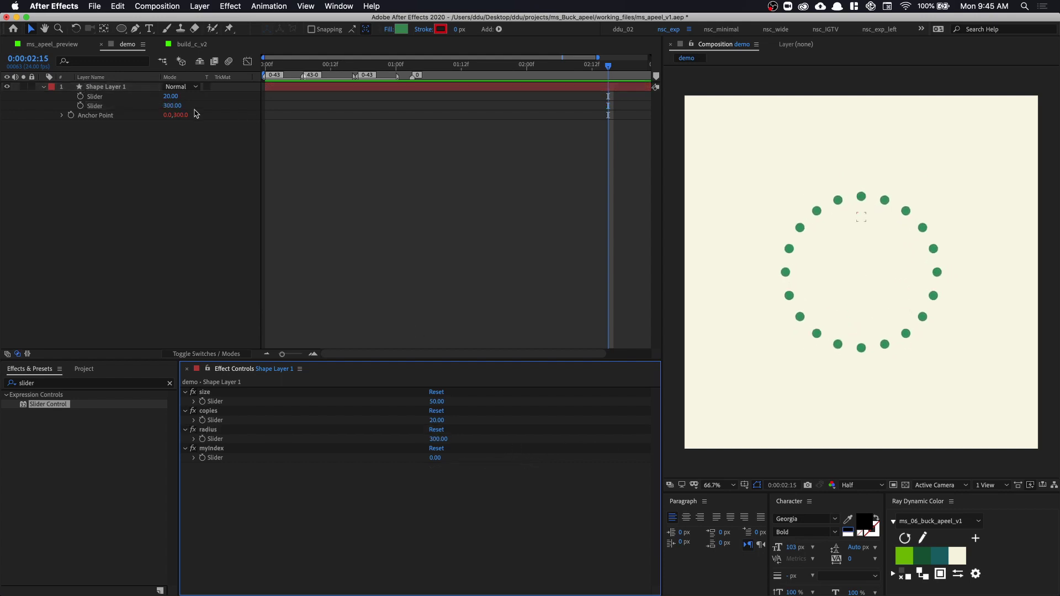
{"action": "right_click", "coordinate": [183, 159]}
Step: Create a new null object layer named 'controls'
{"action": "mouse_move", "coordinate": [260, 164]}
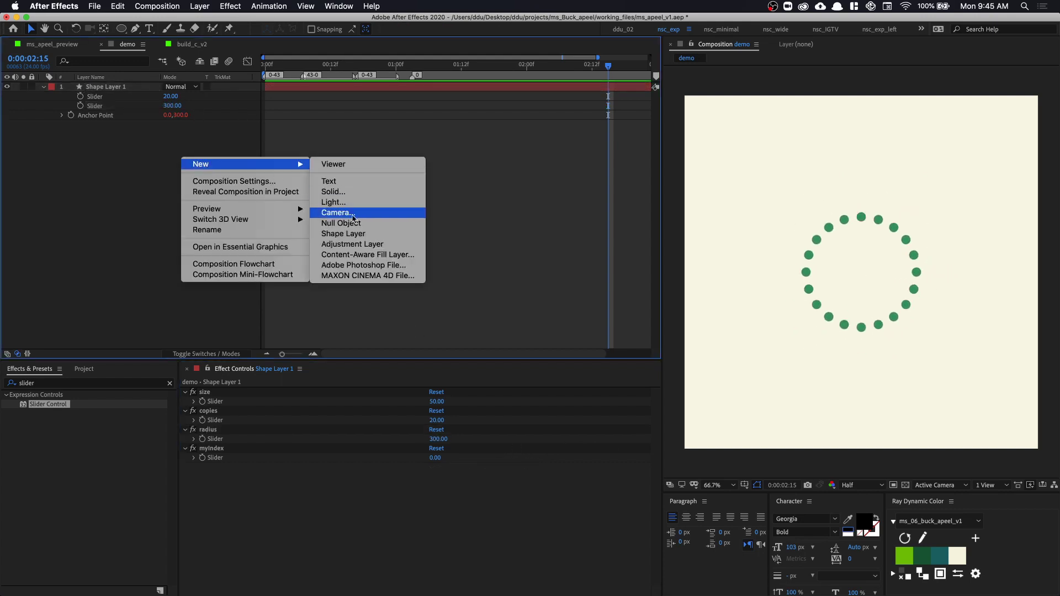
{"action": "left_click", "coordinate": [353, 224]}
{"action": "key", "text": "Return"}
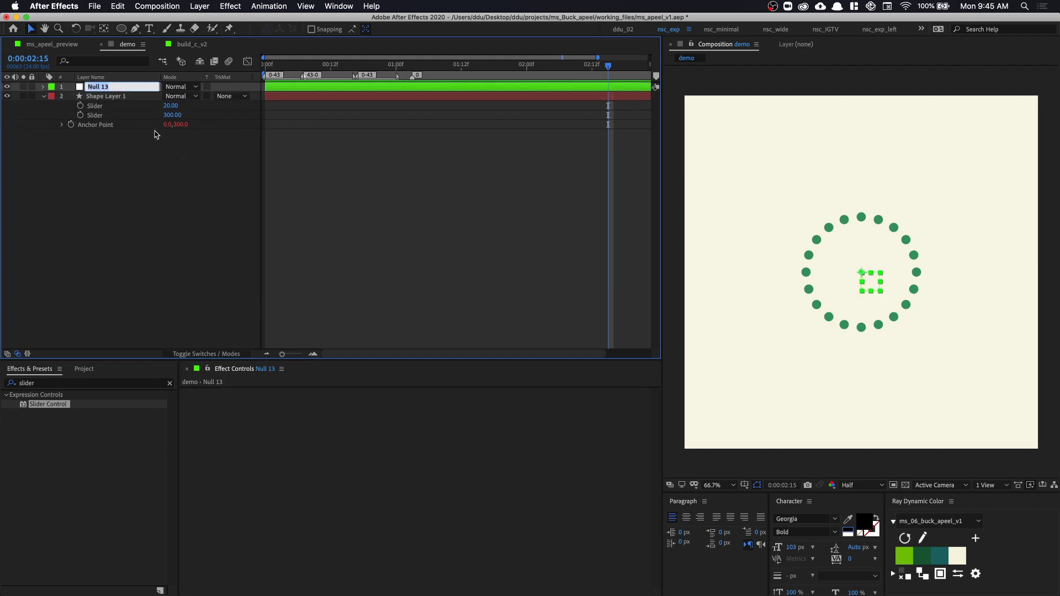
{"action": "type", "text": "controls"}
{"action": "key", "text": "Return"}
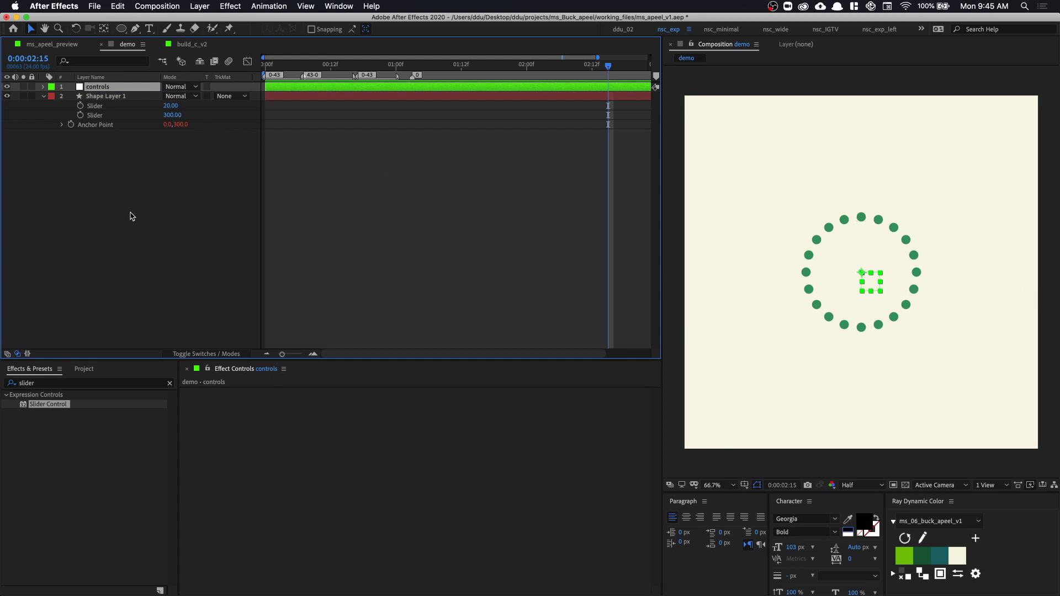
Step: Add Slider Controls named 'circle_size' and 'circle_spacing' to the controls layer
{"action": "double_click", "coordinate": [62, 408]}
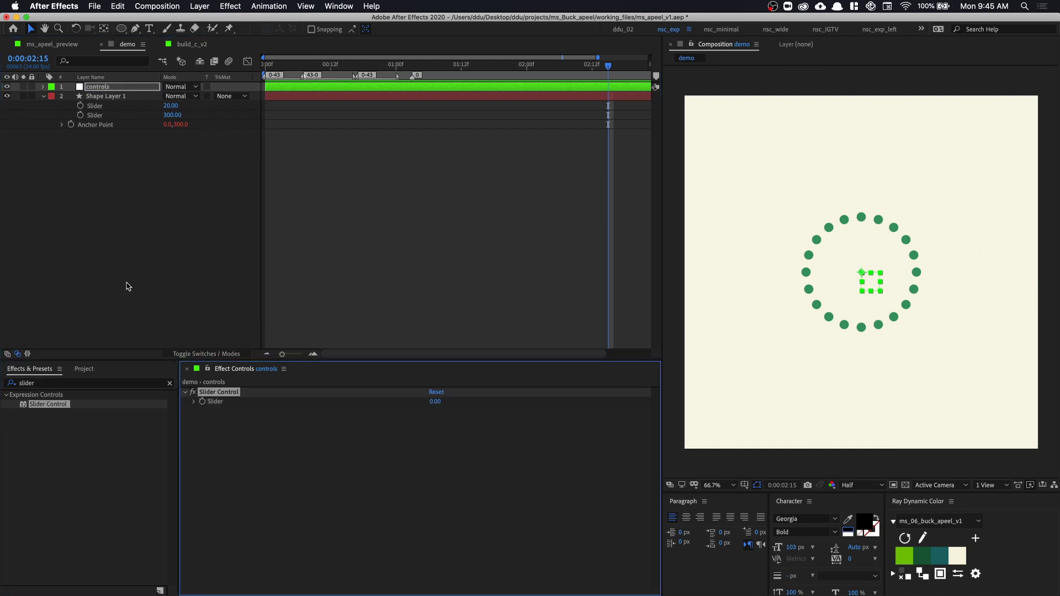
{"action": "key", "text": "Return"}
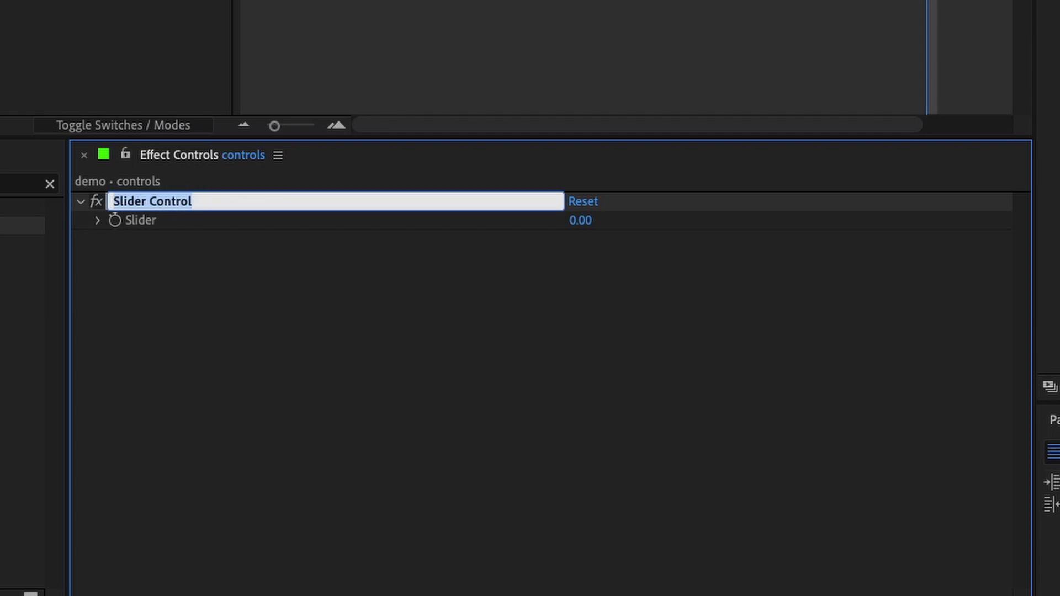
{"action": "type", "text": "circl"}
{"action": "key", "text": "BackSpace"}
{"action": "key", "text": "BackSpace"}
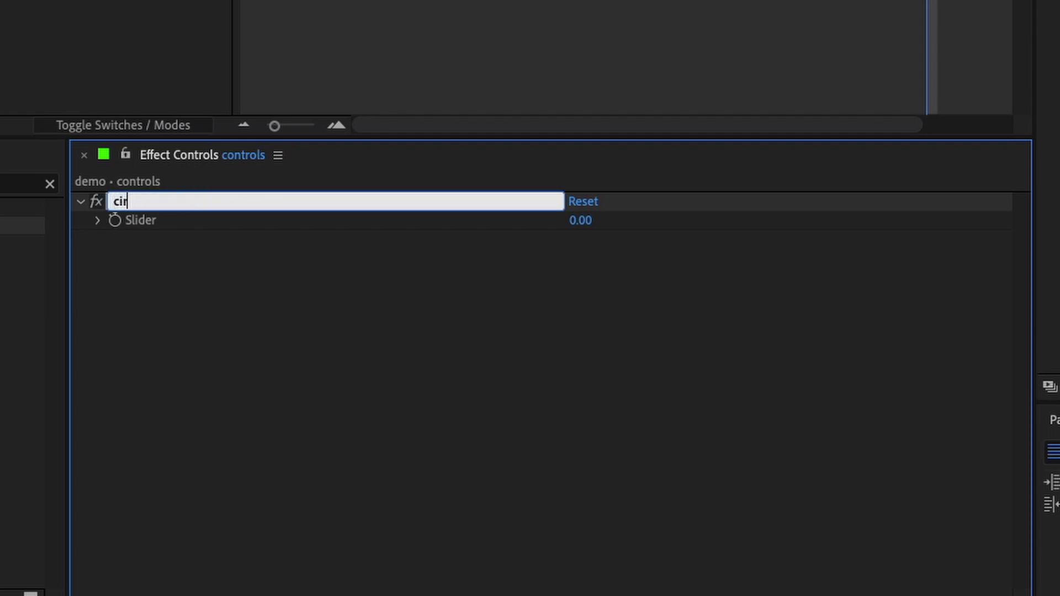
{"action": "type", "text": "cle_size"}
{"action": "key", "text": "Return"}
{"action": "key", "text": "ctrl+d"}
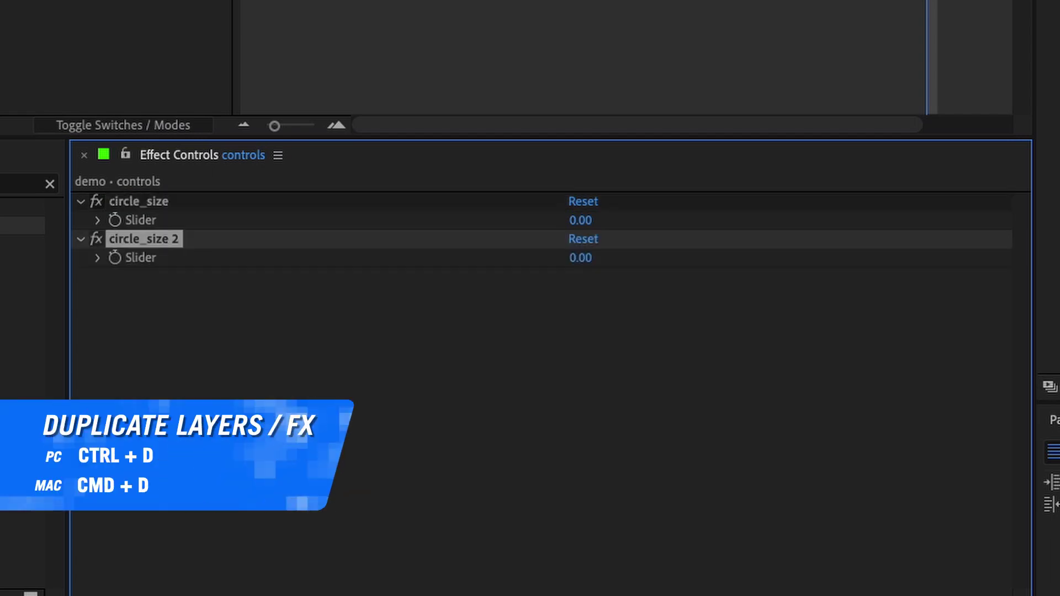
{"action": "key", "text": "Return"}
{"action": "type", "text": "circle"}
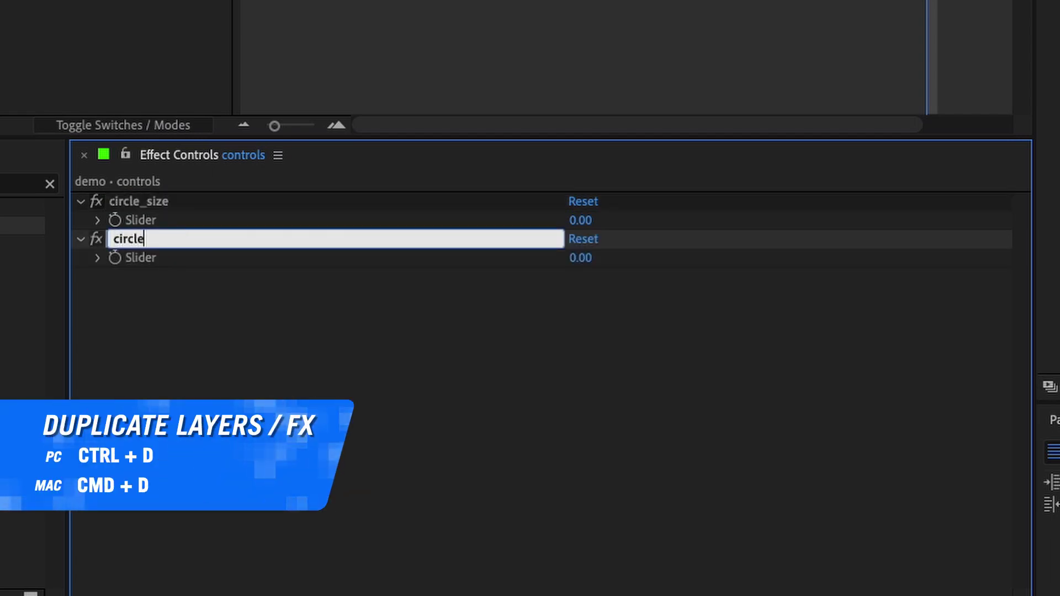
{"action": "type", "text": "_spacing"}
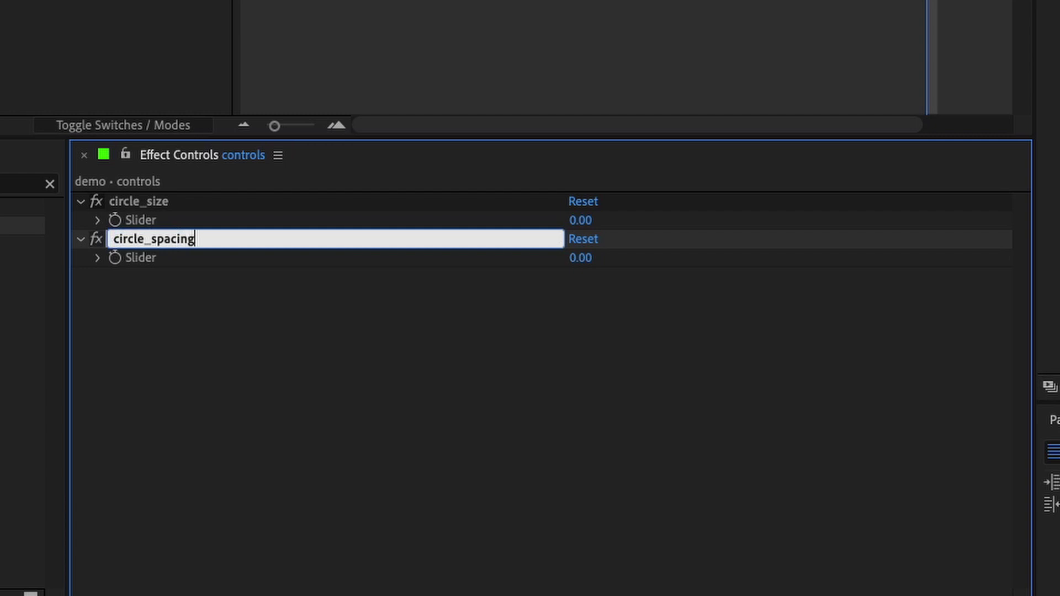
{"action": "key", "text": "Return"}
Step: Duplicate sliders named 'ring_base_size', 'ring_spacing' and 'dur'
{"action": "key", "text": "ctrl+d"}
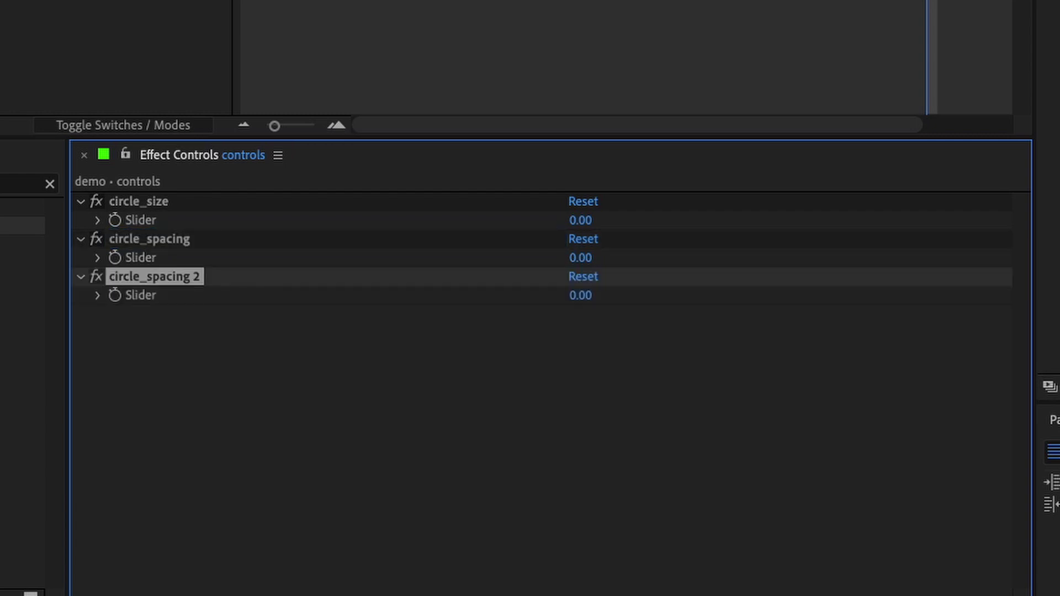
{"action": "key", "text": "Return"}
{"action": "type", "text": "ring_base_size"}
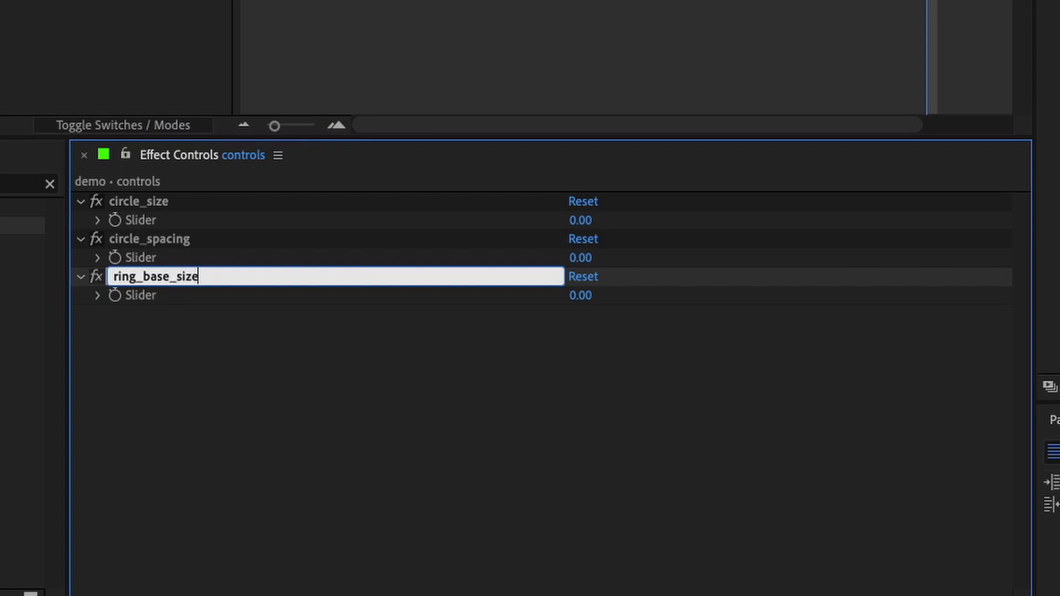
{"action": "key", "text": "Return"}
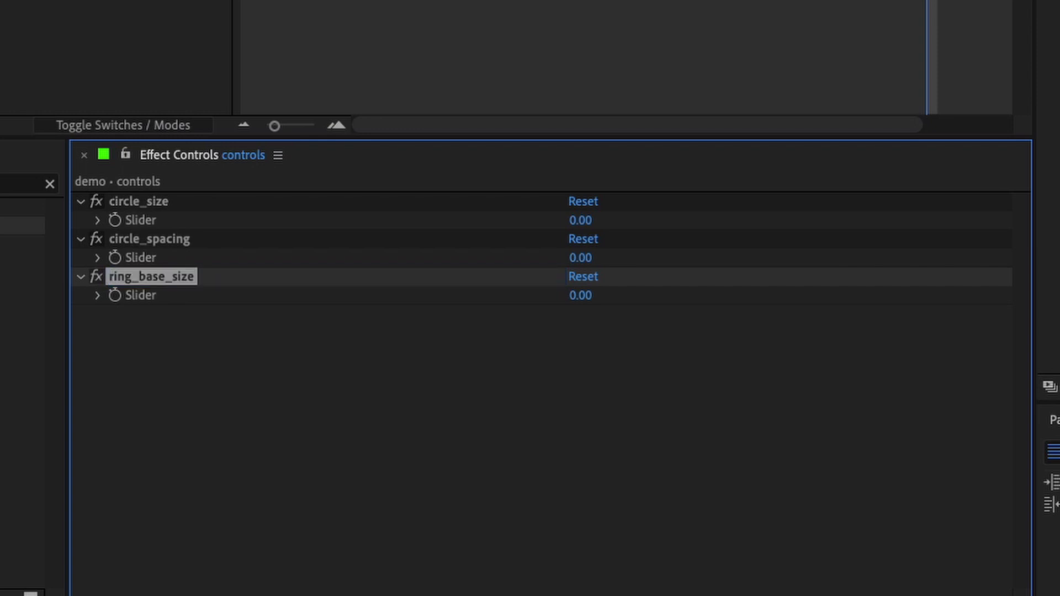
{"action": "key", "text": "ctrl+d"}
{"action": "key", "text": "Return"}
{"action": "type", "text": "_spa"}
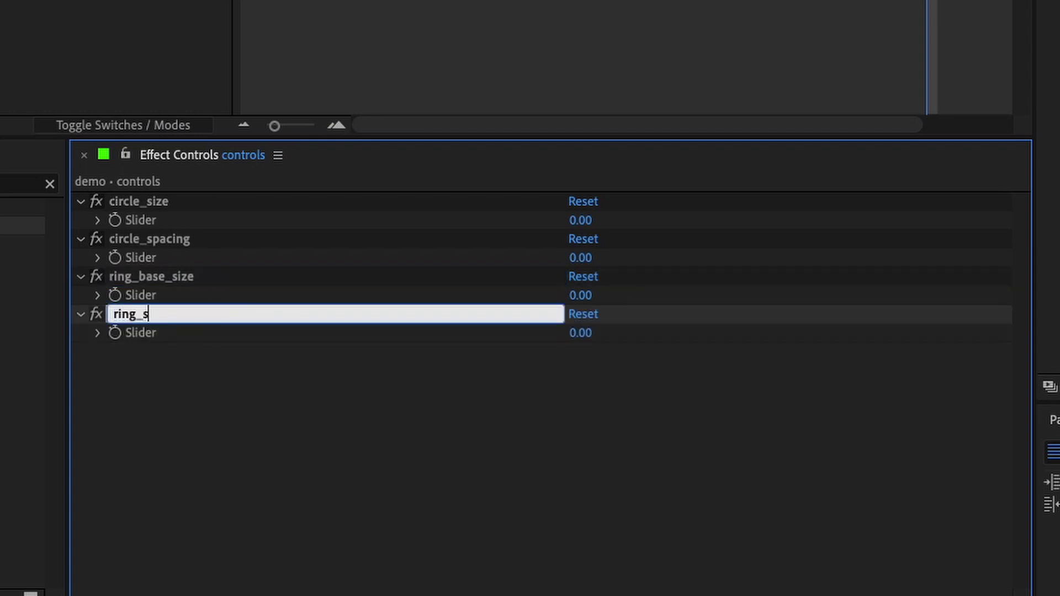
{"action": "key", "text": "BackSpace"}
{"action": "key", "text": "BackSpace"}
{"action": "type", "text": "pacing"}
{"action": "key", "text": "Return"}
{"action": "key", "text": "ctrl+d"}
{"action": "key", "text": "Return"}
{"action": "type", "text": "dur"}
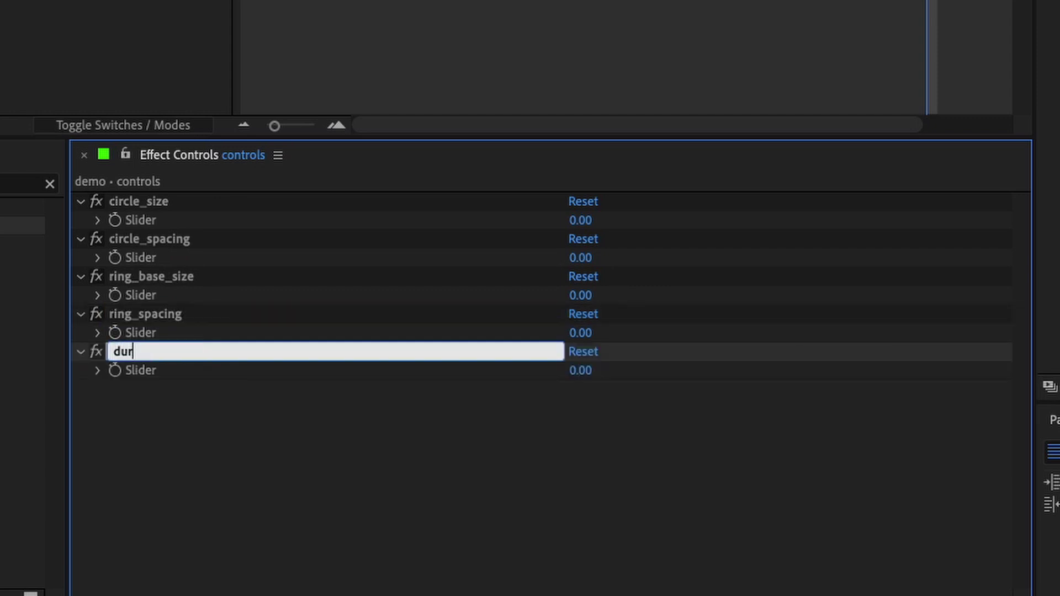
{"action": "key", "text": "Return"}
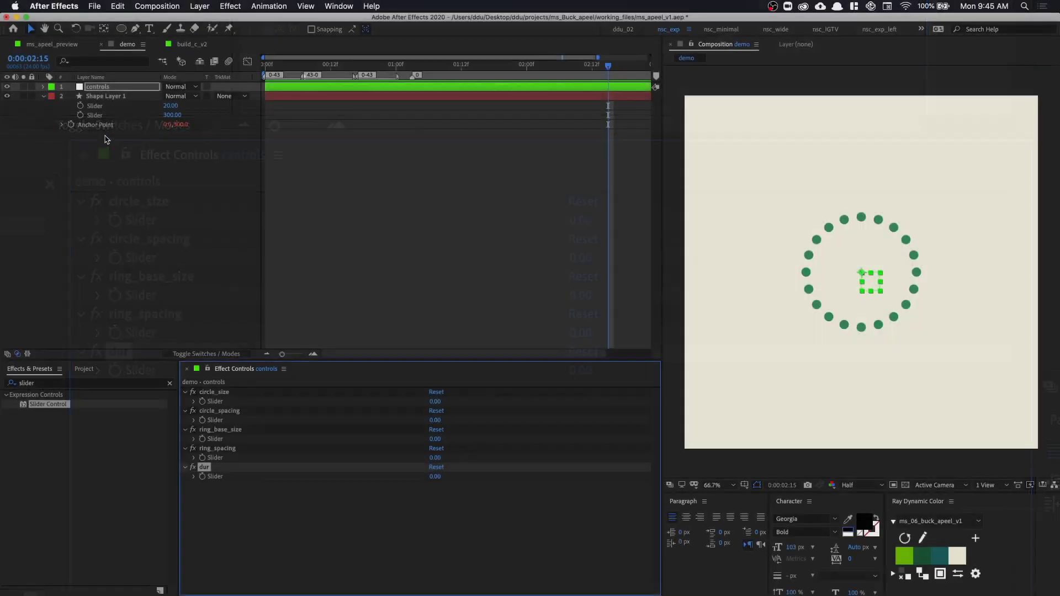
Step: Rename Shape Layer 1 to 'ring_1'
{"action": "left_click", "coordinate": [134, 99]}
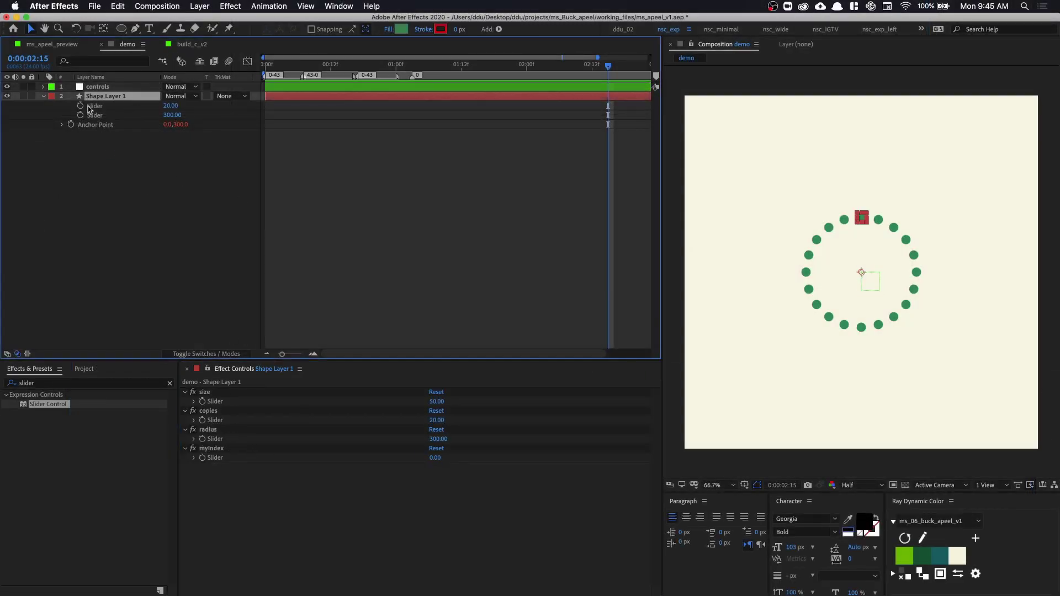
{"action": "key", "text": "Return"}
{"action": "type", "text": "1"}
{"action": "type", "text": "r"}
{"action": "type", "text": "ing_"}
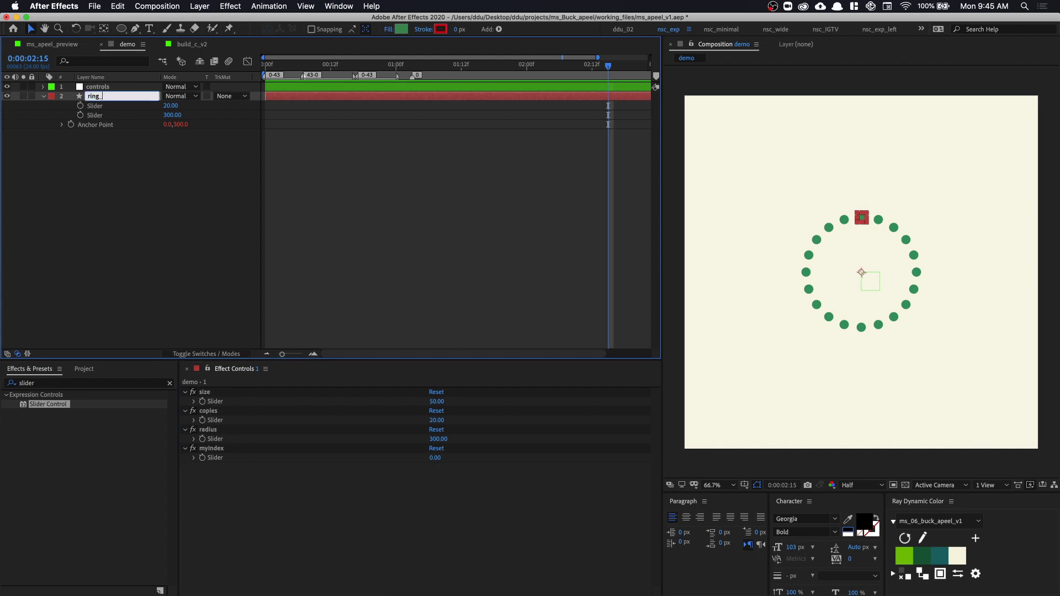
{"action": "type", "text": "1"}
{"action": "key", "text": "Return"}
Step: Start ring_1's copies expression computing the circumference from Math.PI and the radius slider
{"action": "left_click", "coordinate": [202, 420], "text": "alt"}
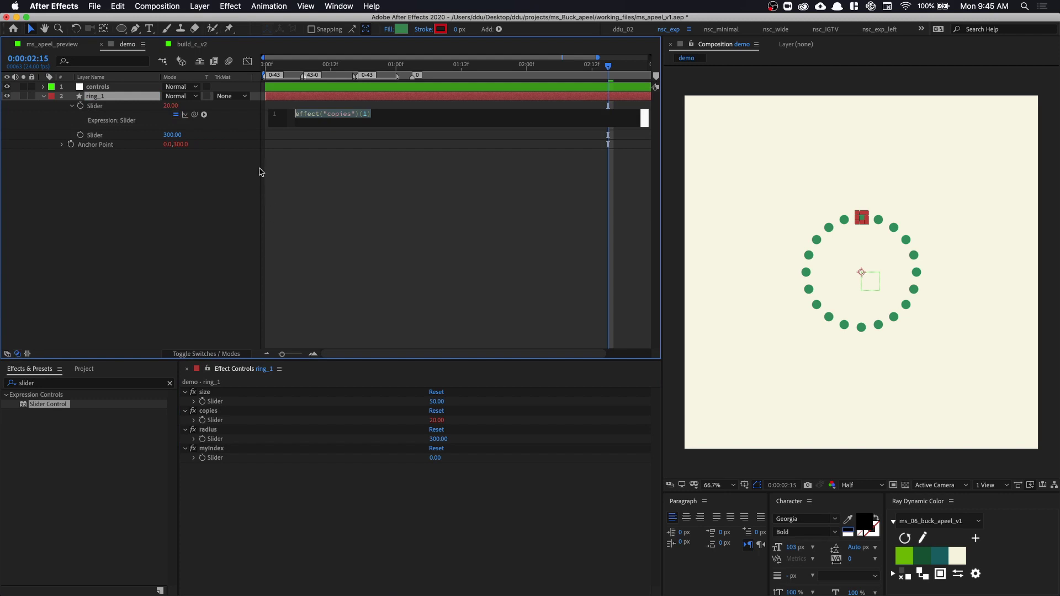
{"action": "type", "text": "c"}
{"action": "type", "text": "MAth"}
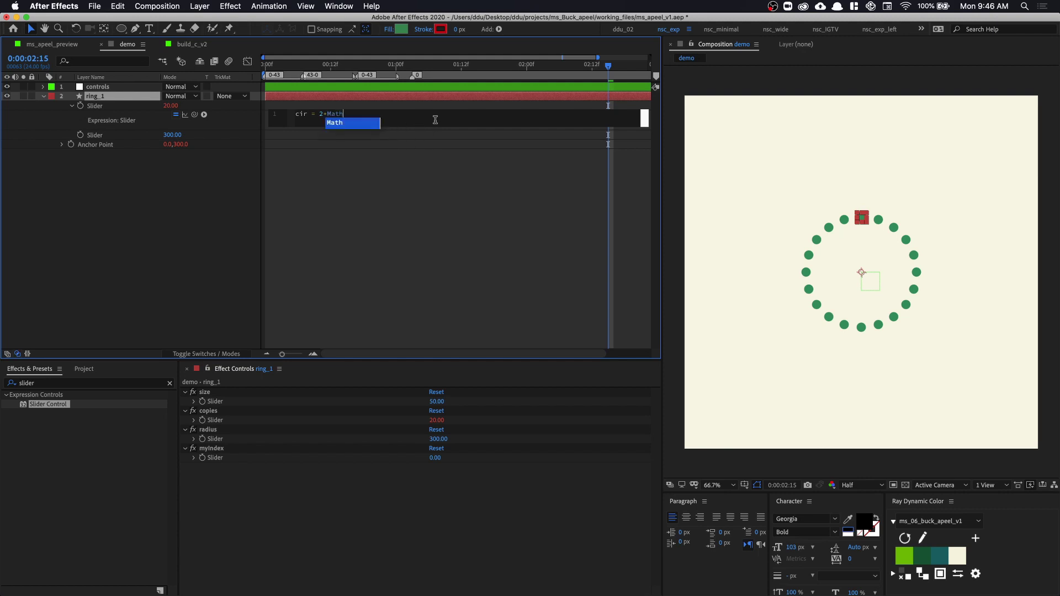
{"action": "key", "text": "Return"}
{"action": "type", "text": ".PI"}
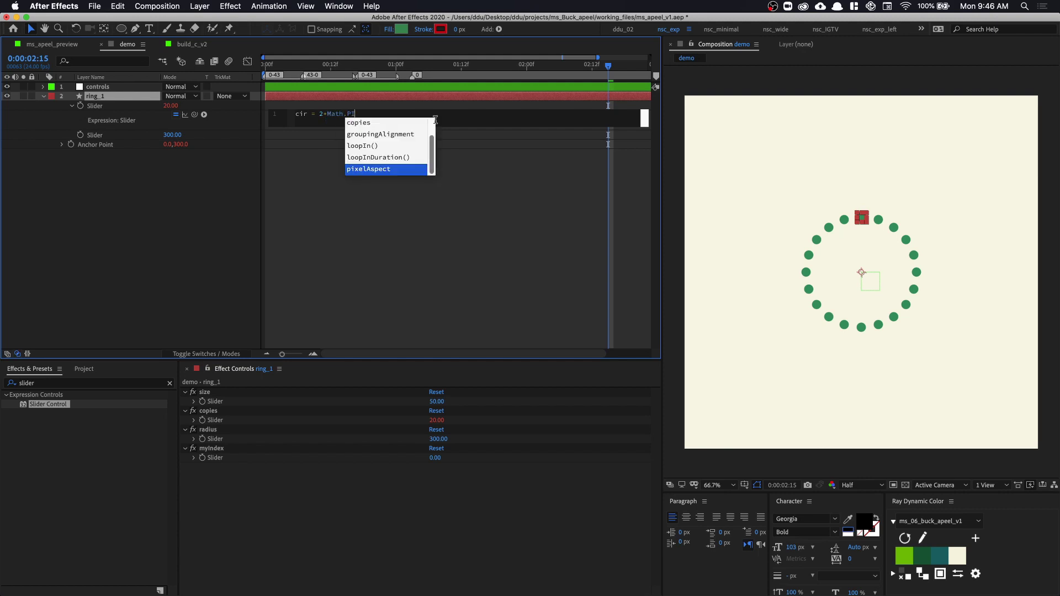
{"action": "type", "text": "*"}
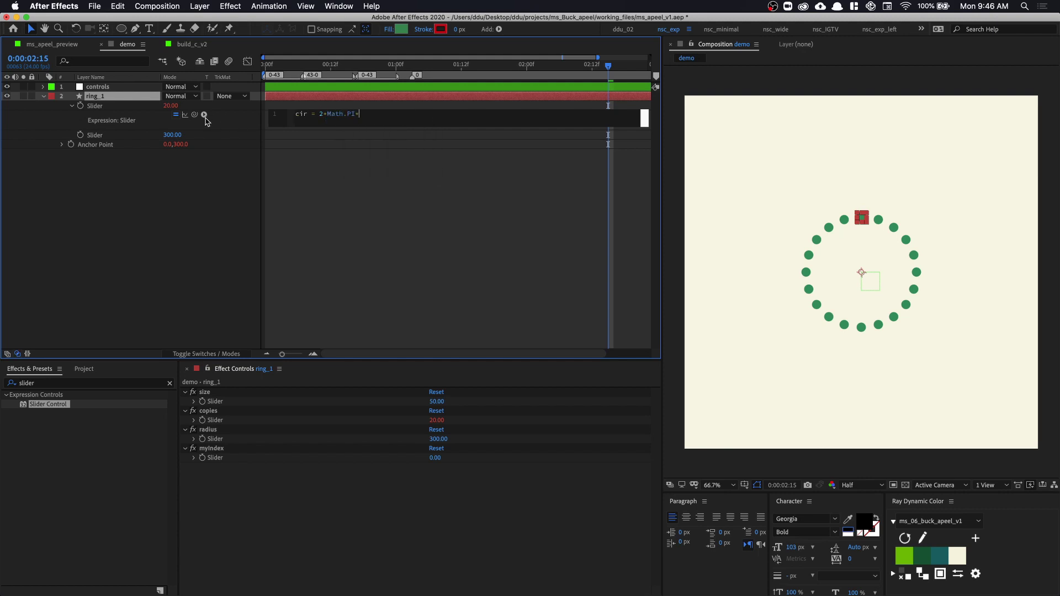
{"action": "left_click_drag", "start_coordinate": [195, 115], "coordinate": [220, 439]}
Step: Reference the controls circle_spacing slider as n and end the expression with cir/n;
{"action": "left_click", "coordinate": [128, 90]}
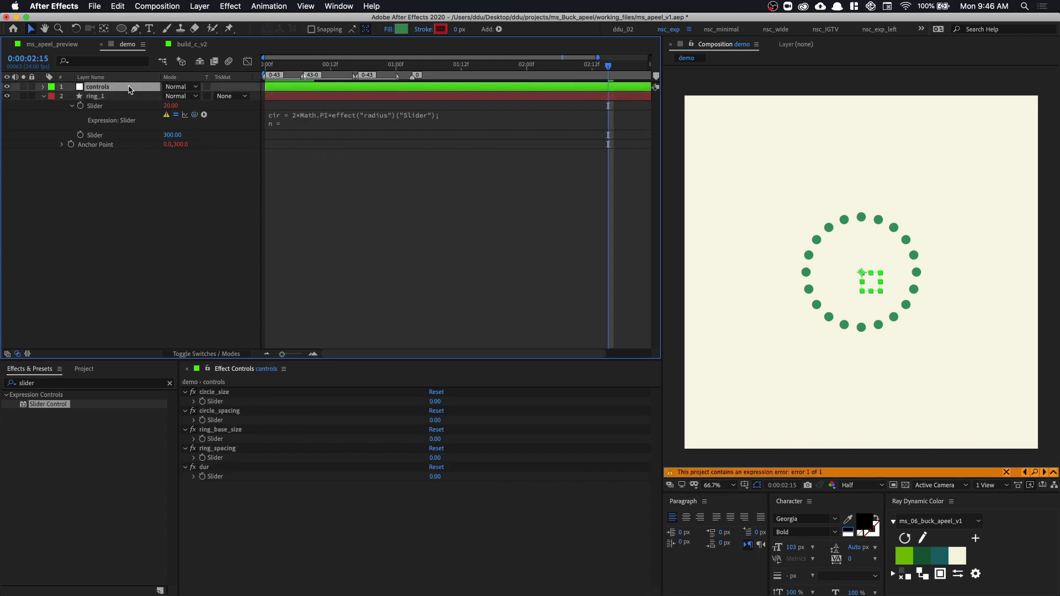
{"action": "left_click", "coordinate": [282, 126]}
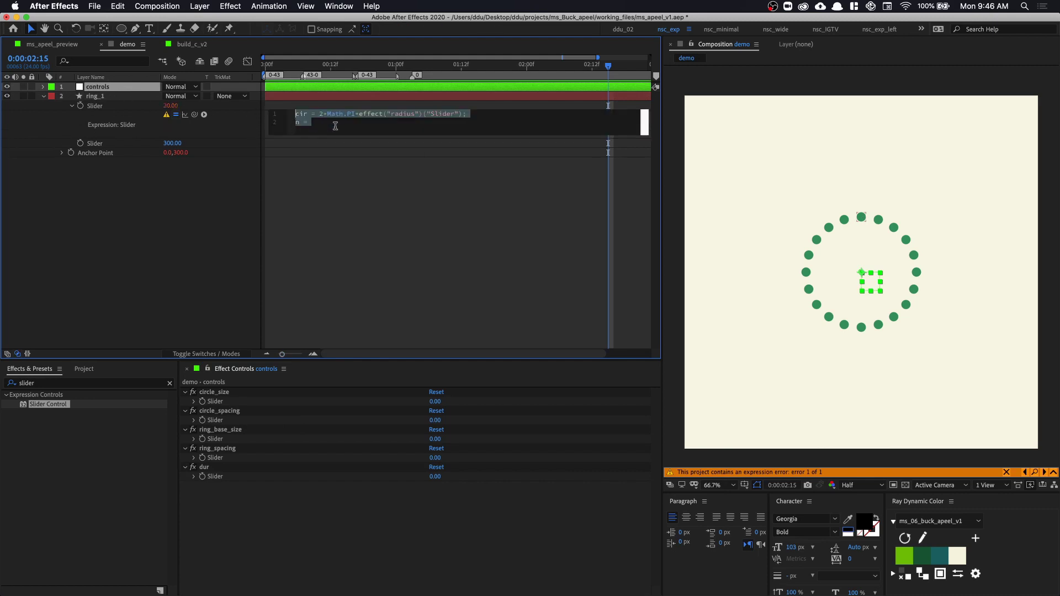
{"action": "left_click_drag", "start_coordinate": [195, 114], "coordinate": [232, 420]}
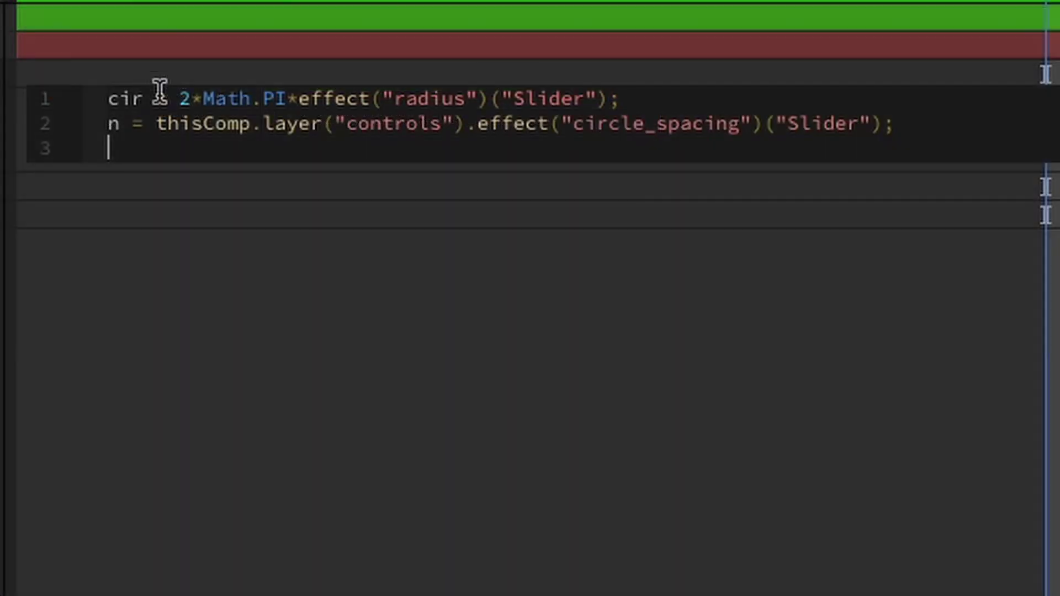
{"action": "type", "text": "cir"}
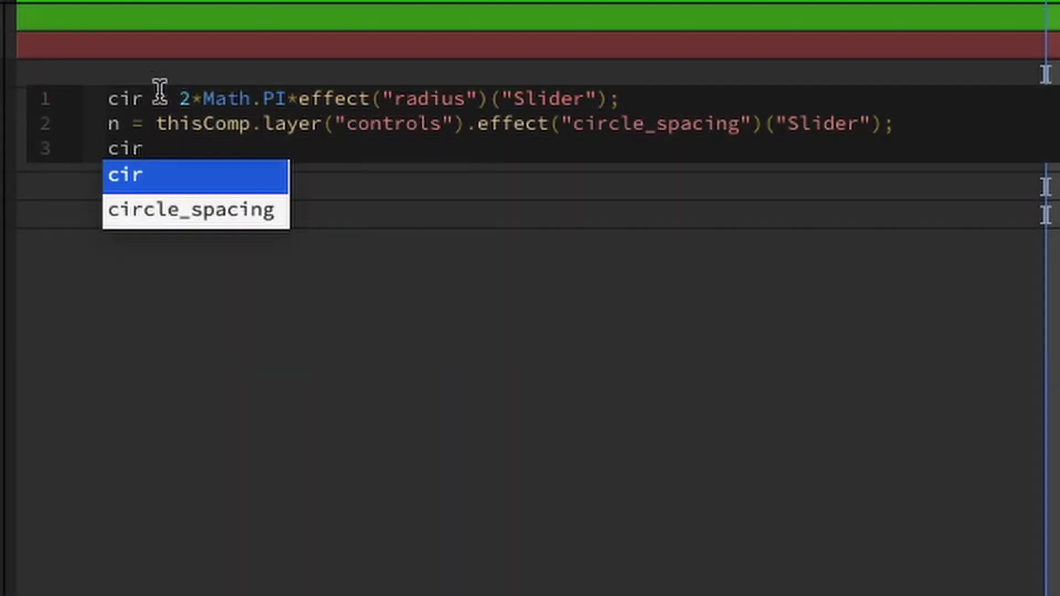
{"action": "type", "text": "/n;"}
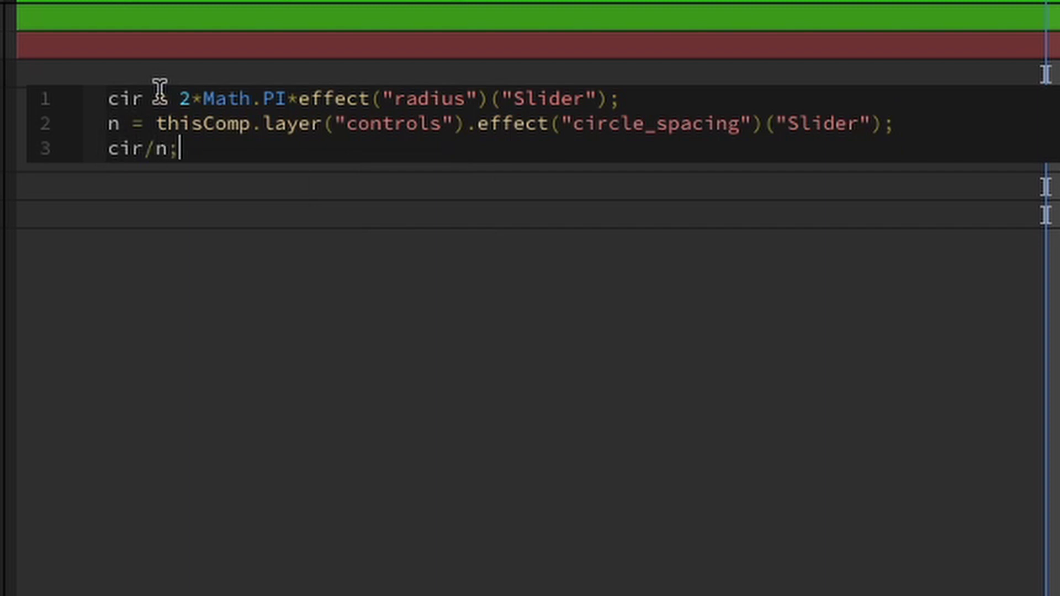
{"action": "left_click", "coordinate": [227, 303]}
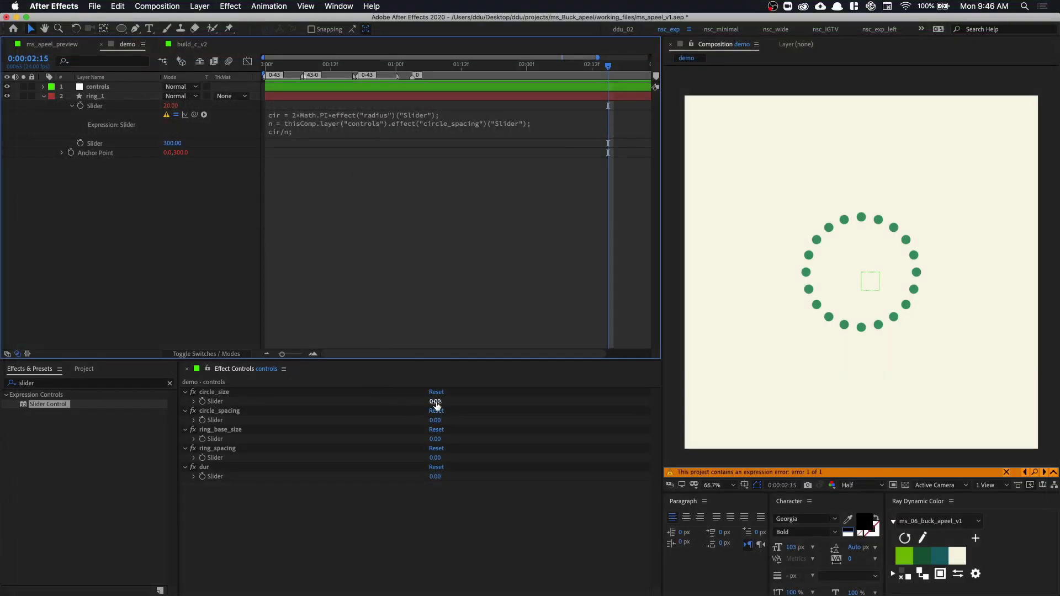
Step: Set the circle_spacing slider to 50
{"action": "left_click_drag", "start_coordinate": [434, 420], "coordinate": [448, 424]}
{"action": "left_click", "coordinate": [435, 420]}
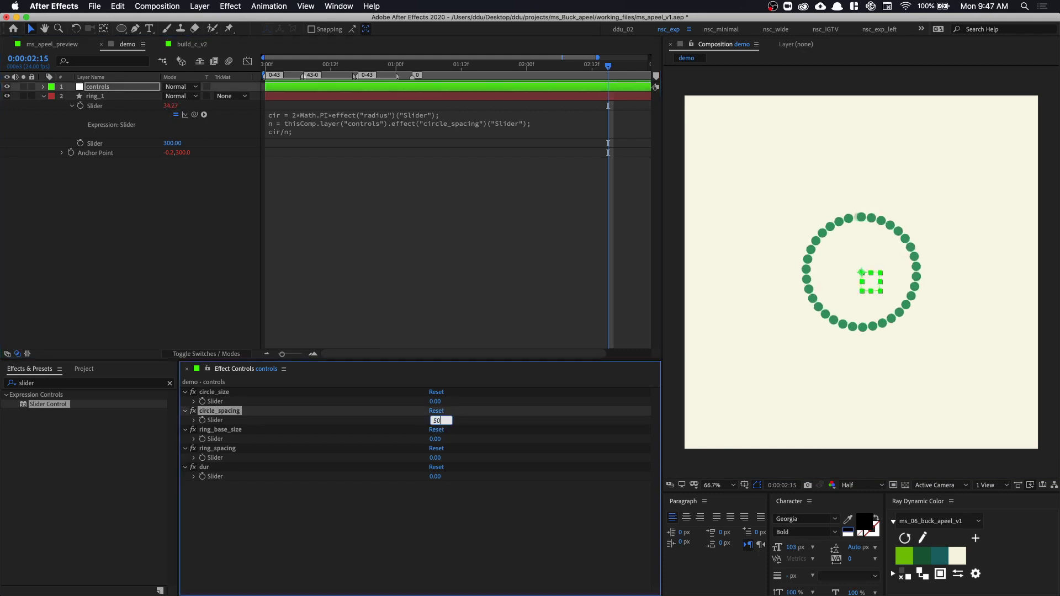
{"action": "type", "text": "50"}
{"action": "key", "text": "Return"}
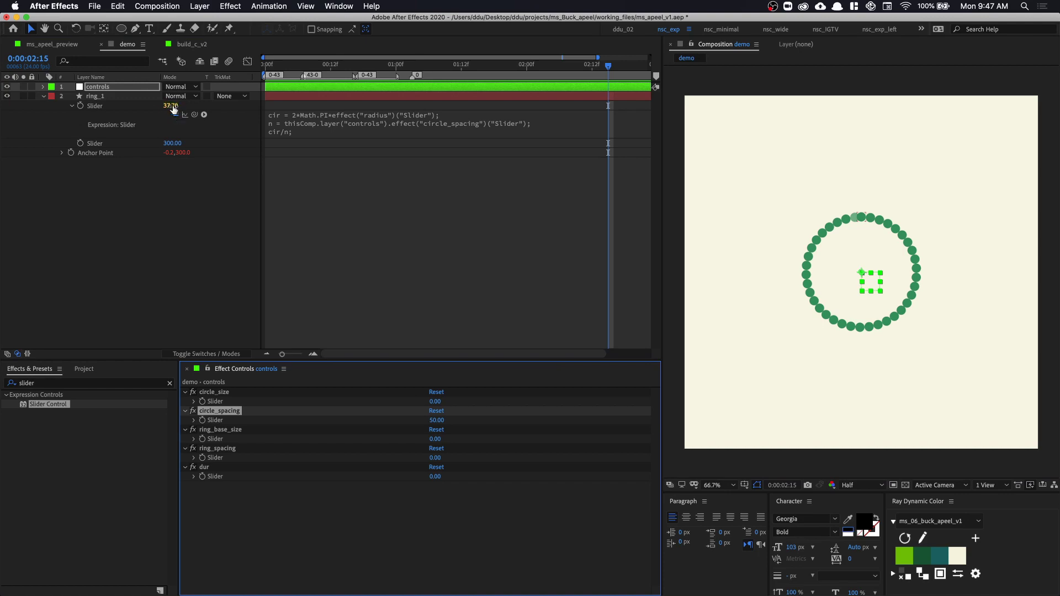
Step: Wrap the copies expression's last line as Math.floor(cir/n)
{"action": "left_click", "coordinate": [282, 133]}
{"action": "left_click", "coordinate": [296, 131]}
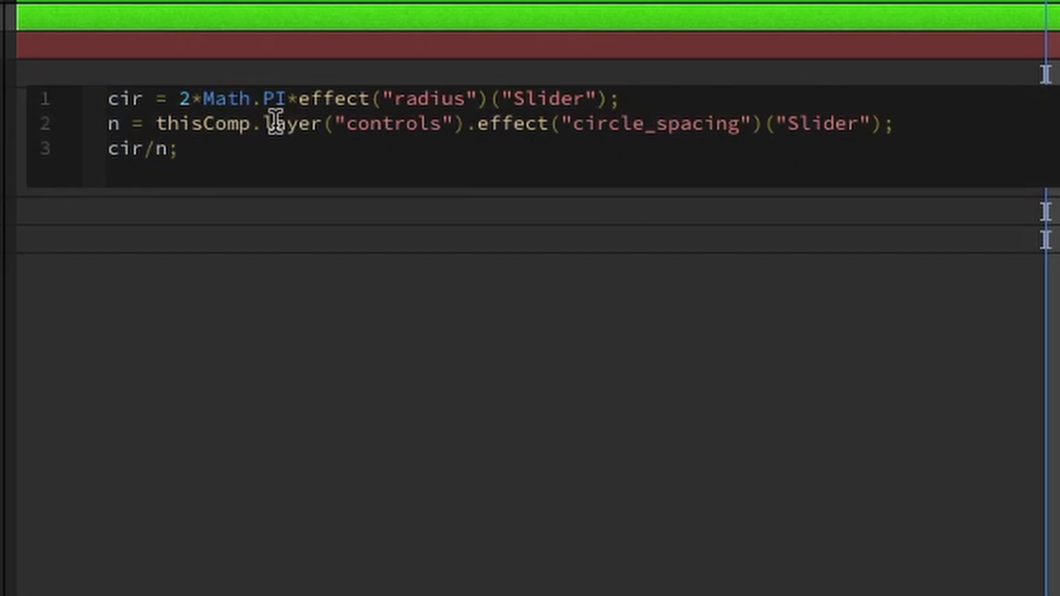
{"action": "type", "text": "Math"}
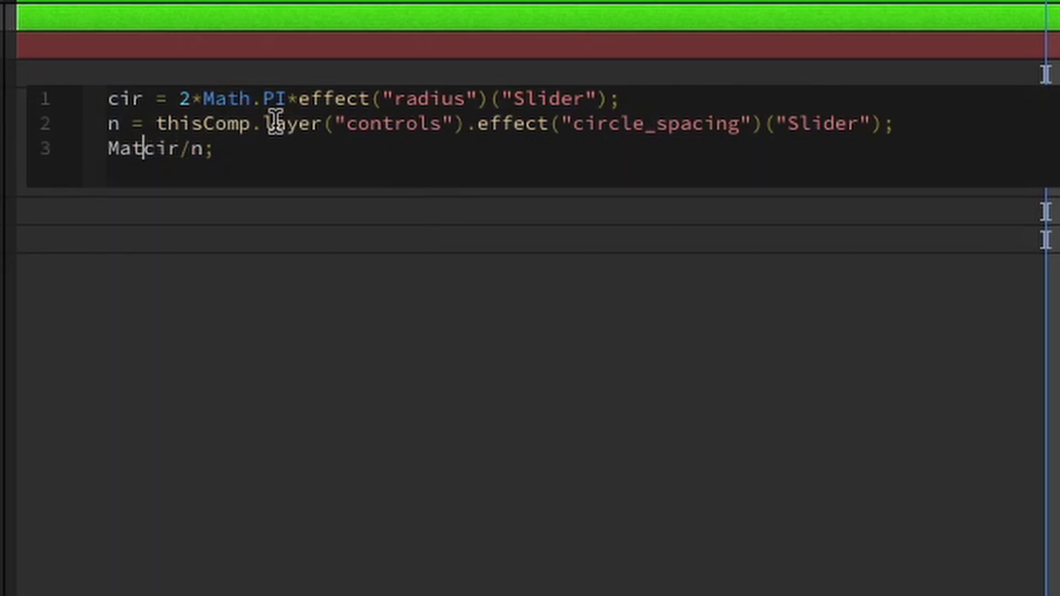
{"action": "type", "text": ".floor"}
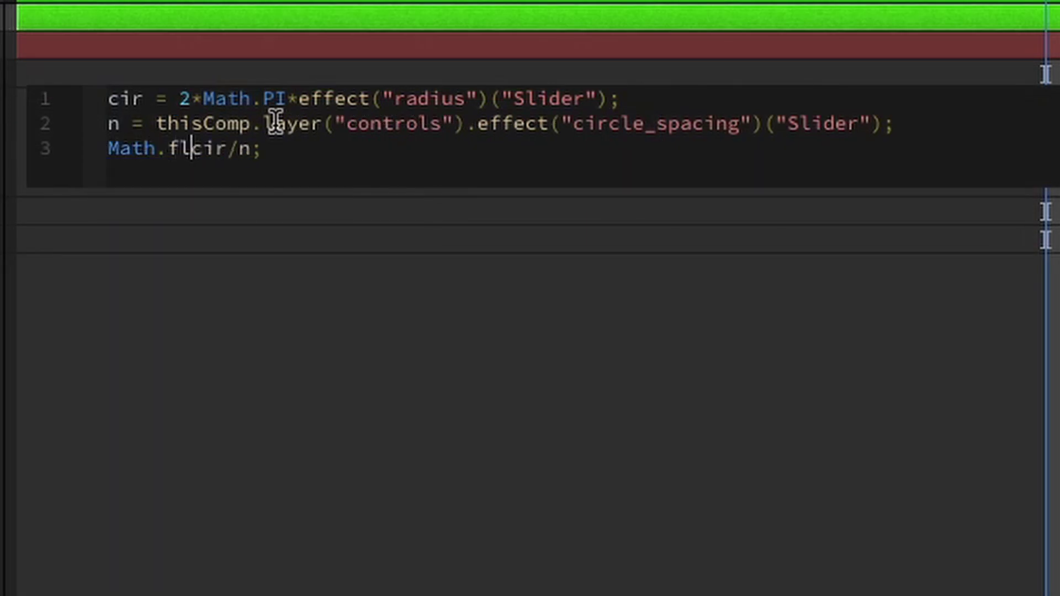
{"action": "key", "text": "Return"}
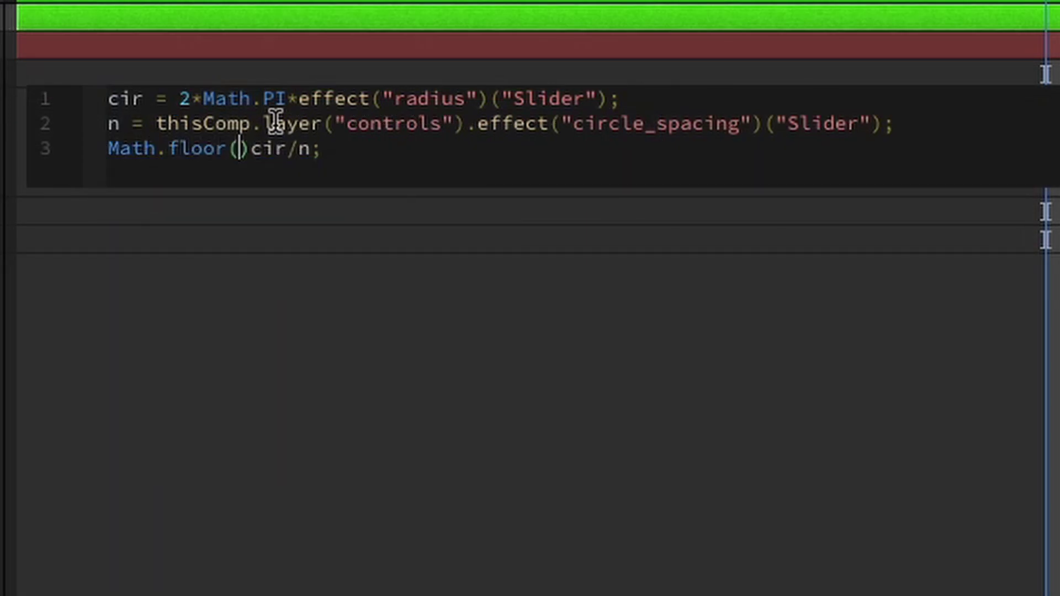
{"action": "left_click_drag", "start_coordinate": [325, 148], "coordinate": [258, 153]}
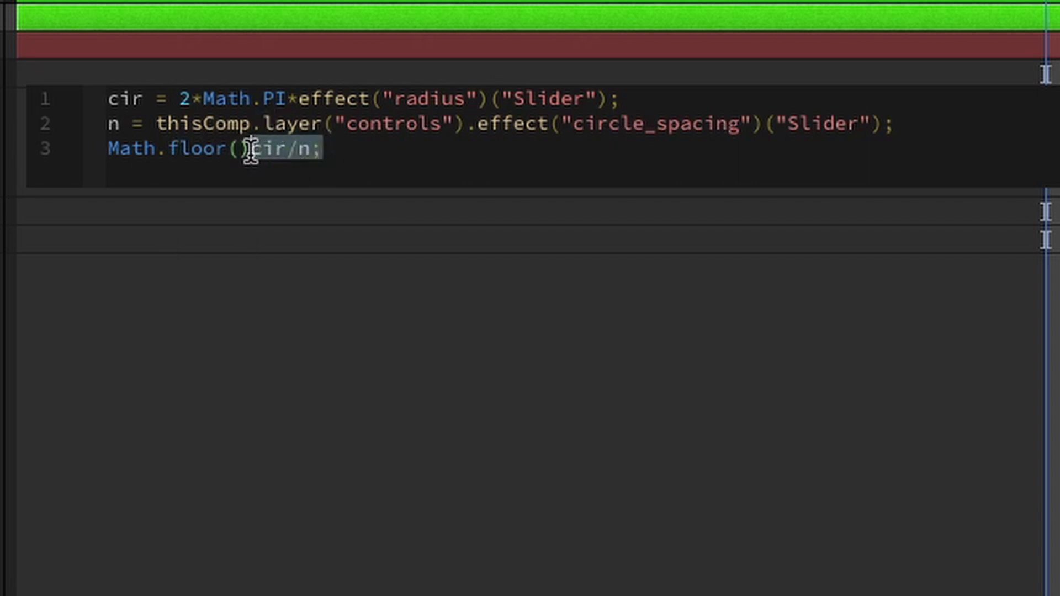
{"action": "key", "text": "ctrl+x"}
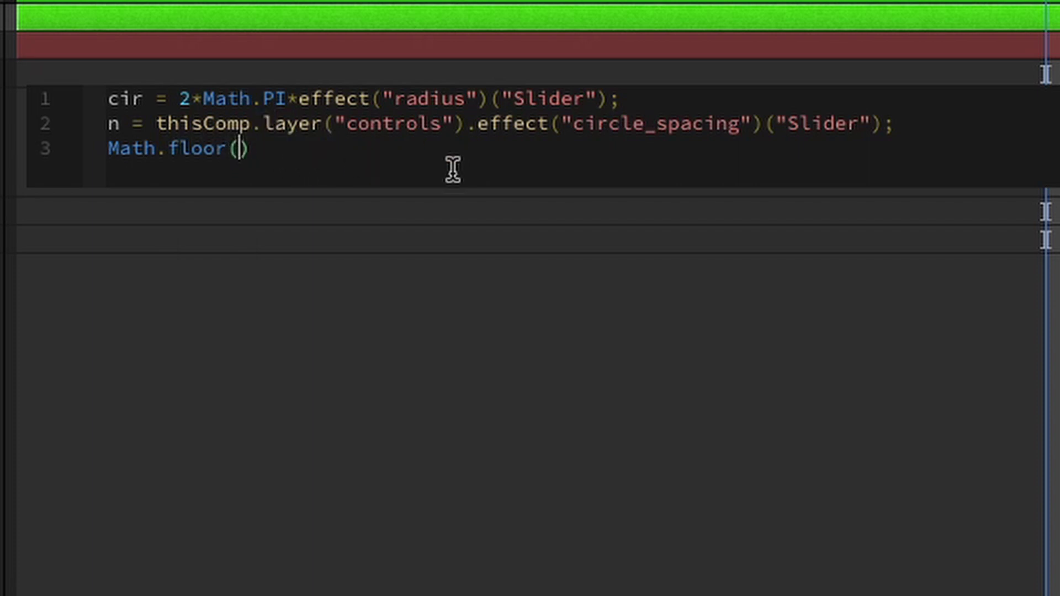
{"action": "left_click", "coordinate": [237, 148]}
{"action": "key", "text": "ctrl+v"}
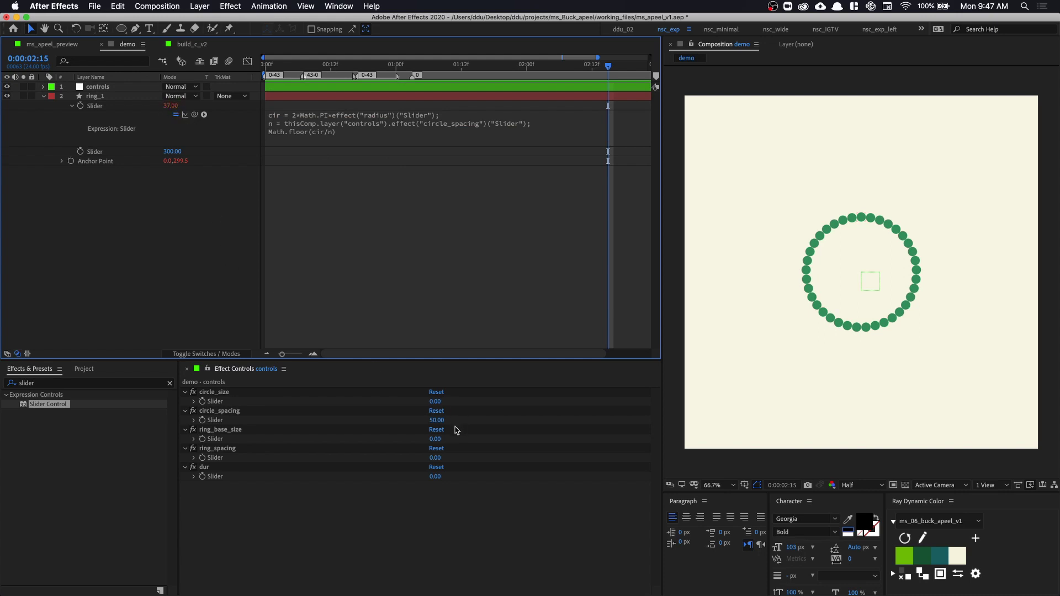
Step: Set ring_1's radius to 285 and the controls layer's circle_spacing to 60, giving 29 dots
{"action": "left_click", "coordinate": [96, 97]}
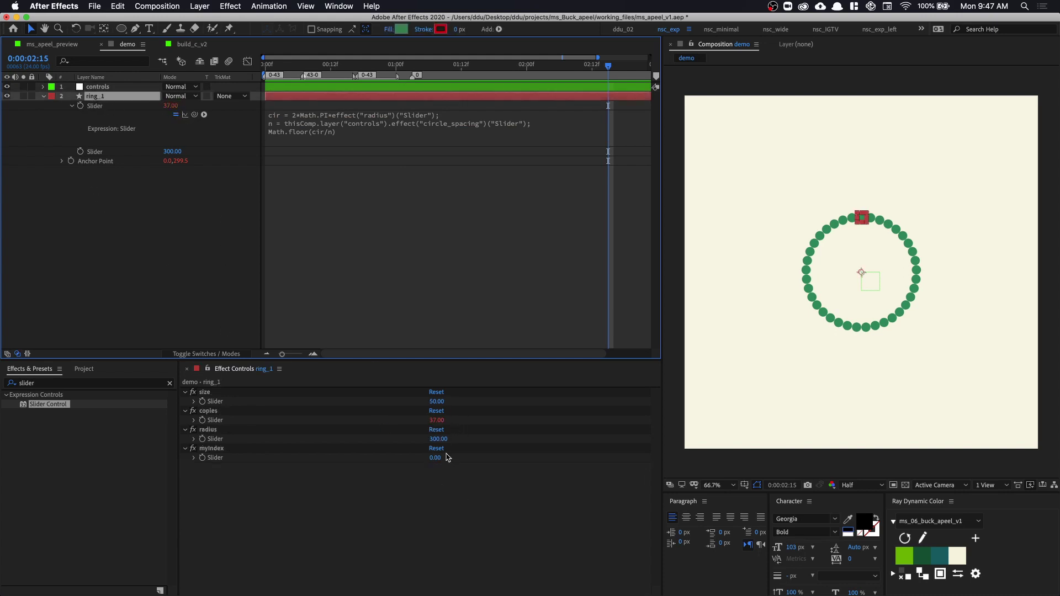
{"action": "left_click_drag", "start_coordinate": [435, 439], "coordinate": [500, 515]}
{"action": "left_click", "coordinate": [137, 92]}
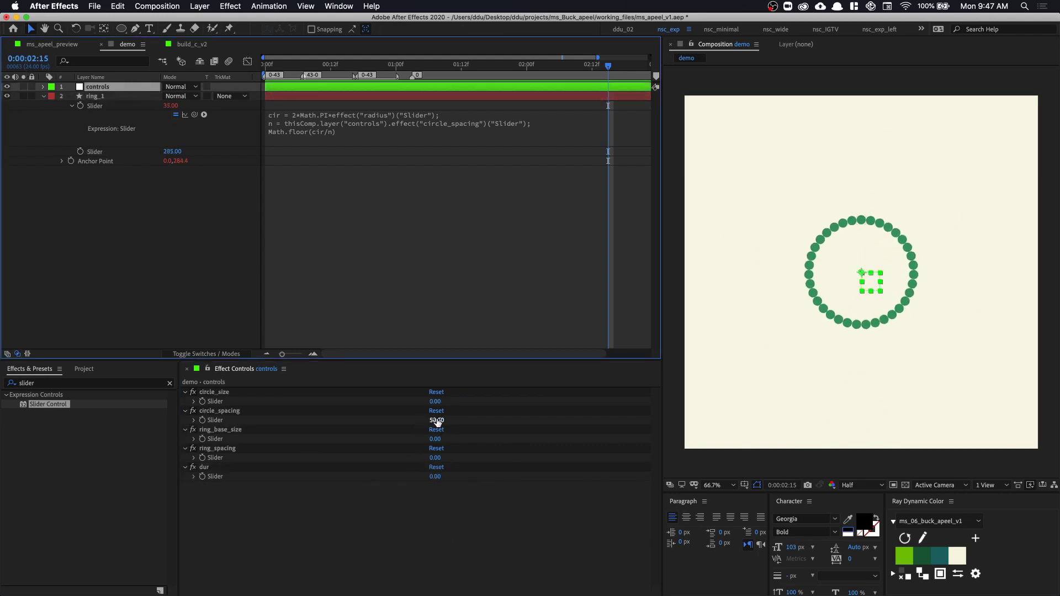
{"action": "mouse_move", "coordinate": [436, 422]}
{"action": "left_mouse_down"}
{"action": "mouse_move", "coordinate": [474, 418]}
{"action": "mouse_move", "coordinate": [436, 423]}
{"action": "mouse_move", "coordinate": [460, 421]}
{"action": "mouse_move", "coordinate": [451, 421]}
{"action": "left_mouse_up"}
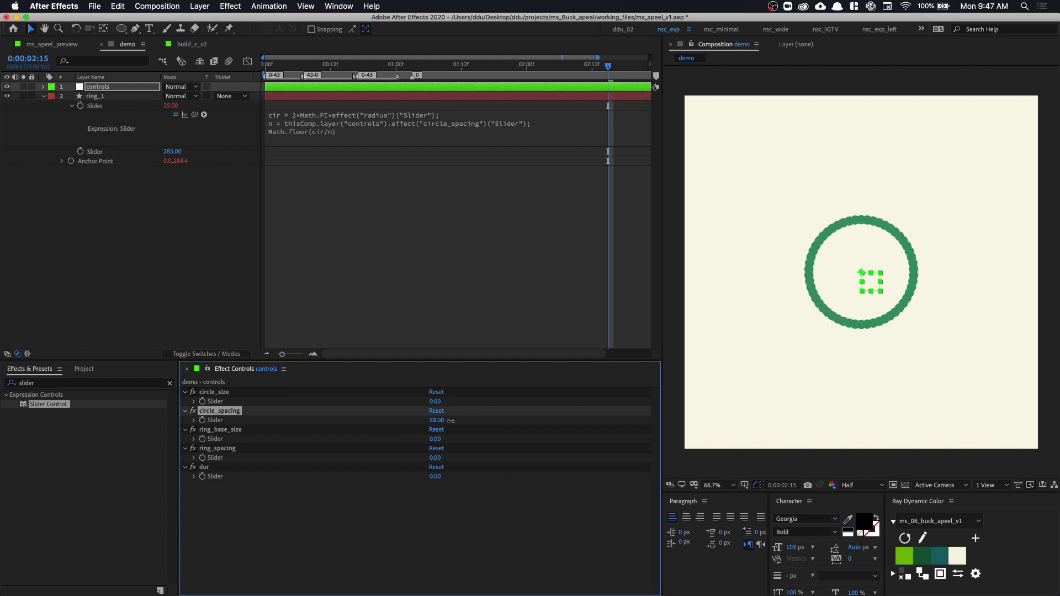
{"action": "left_click", "coordinate": [437, 421]}
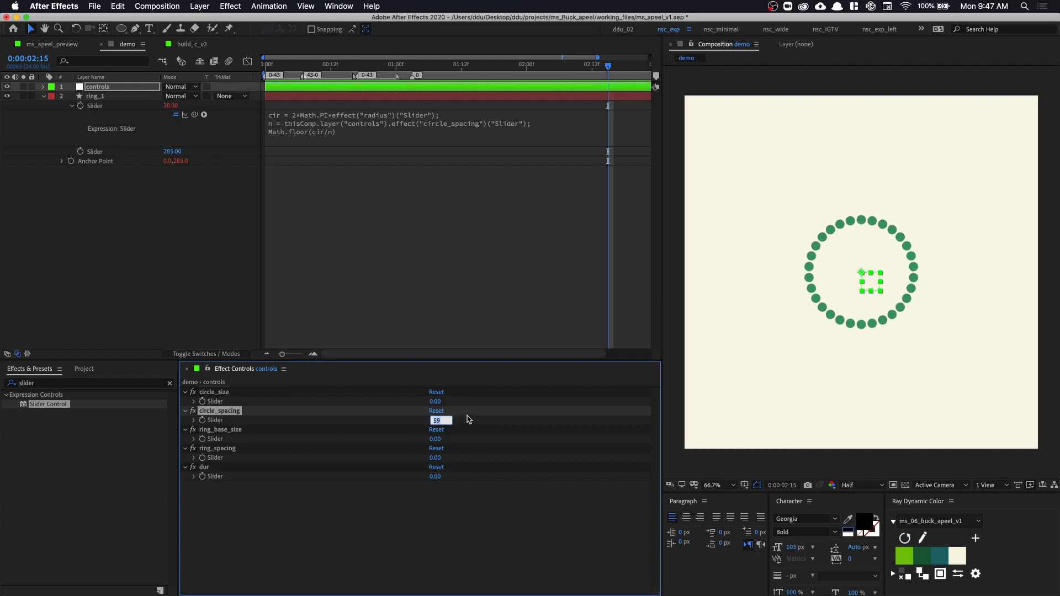
{"action": "type", "text": "60"}
{"action": "key", "text": "Return"}
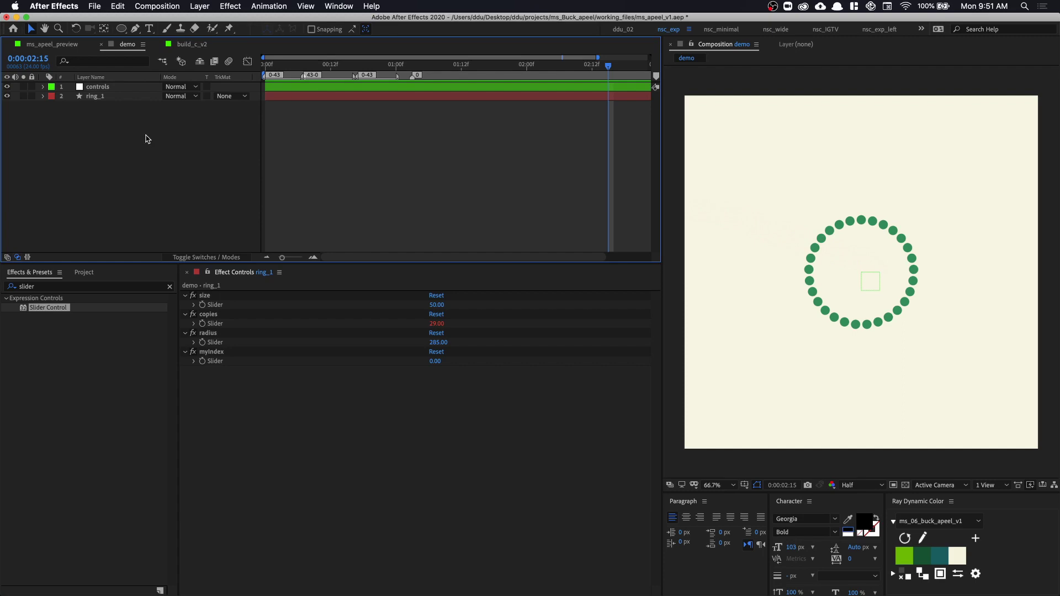
{"action": "left_click", "coordinate": [107, 97]}
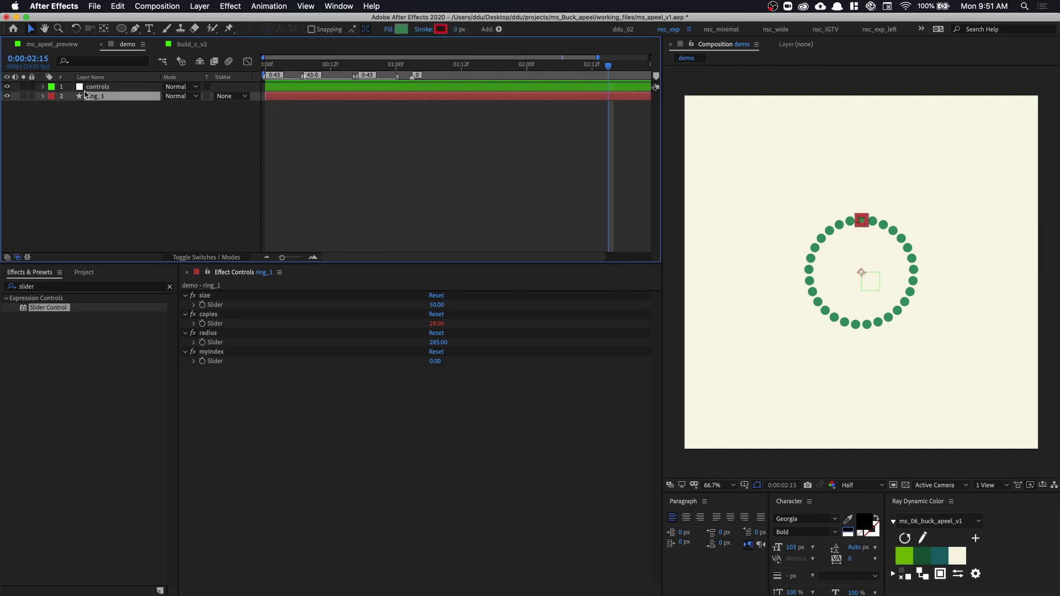
{"action": "left_click", "coordinate": [215, 353]}
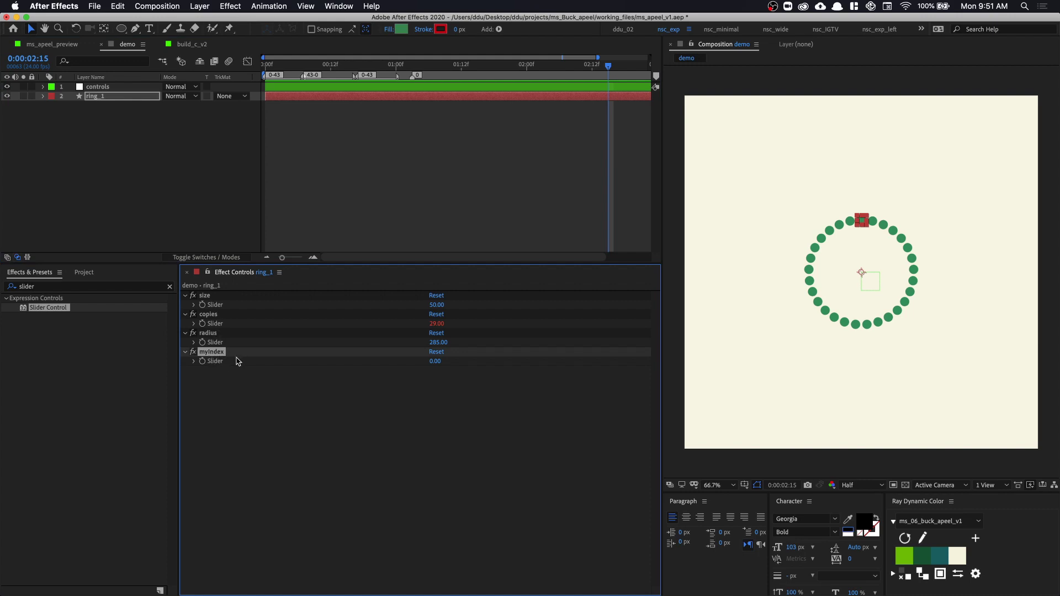
Step: Give ring_1's myIndex slider the expression index-thisComp.layer("controls").index-1
{"action": "left_click", "coordinate": [225, 377]}
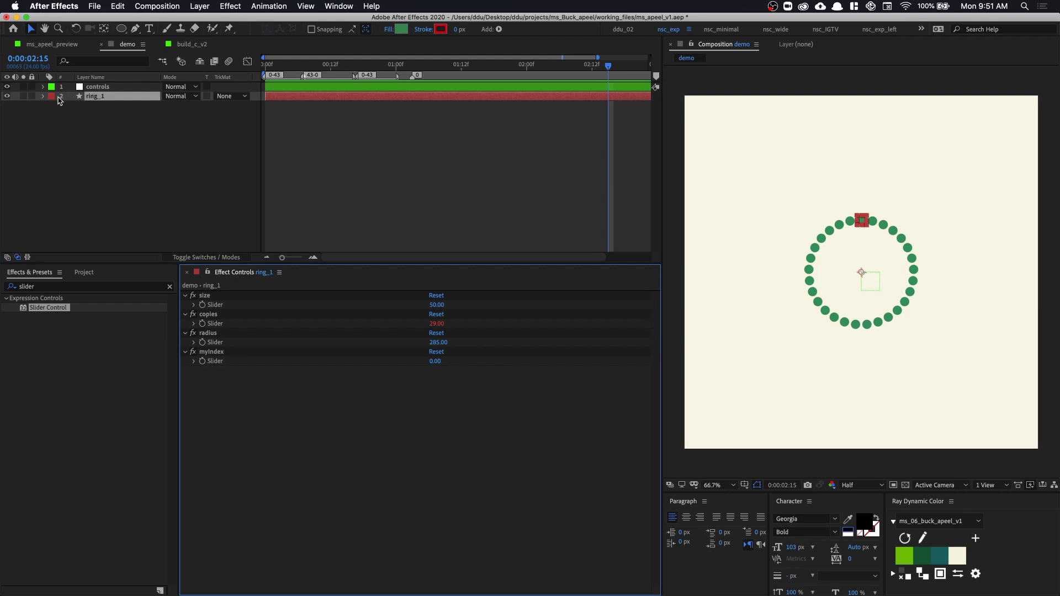
{"action": "left_click", "coordinate": [203, 362], "text": "alt"}
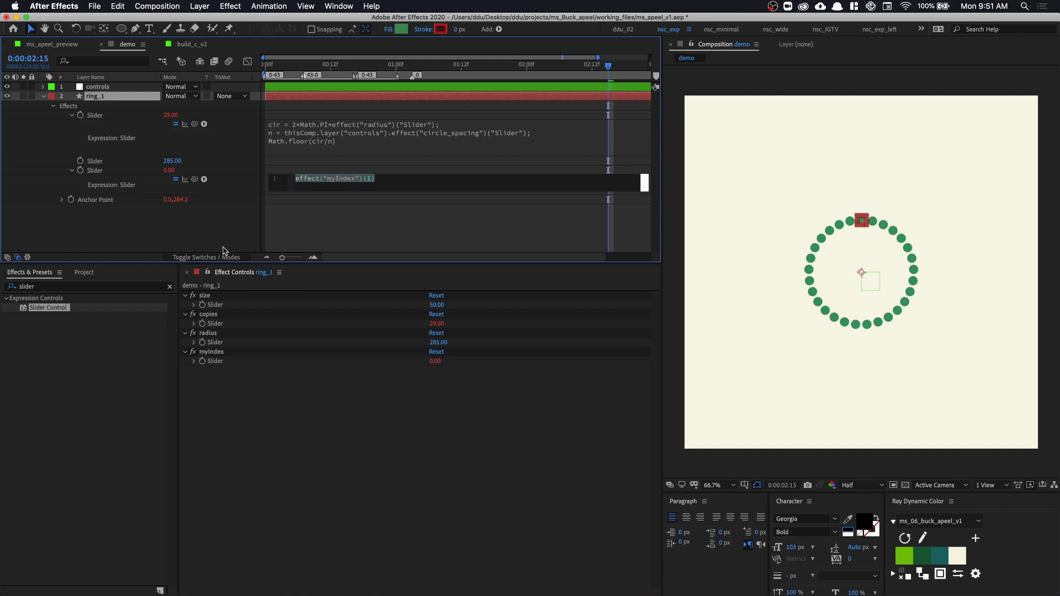
{"action": "type", "text": "index"}
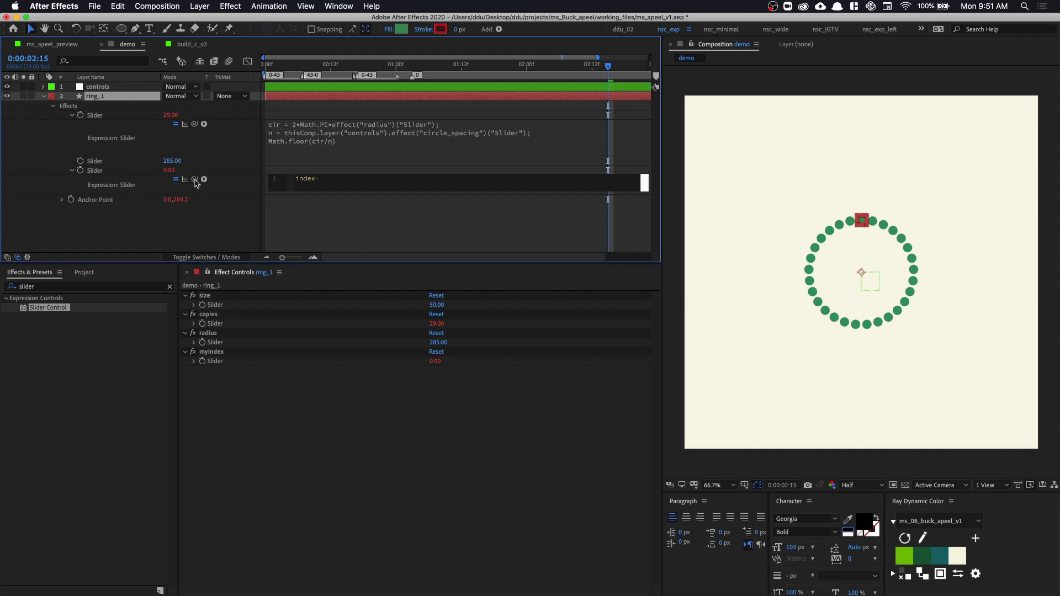
{"action": "left_click_drag", "start_coordinate": [194, 180], "coordinate": [104, 87]}
{"action": "type", "text": ".index"}
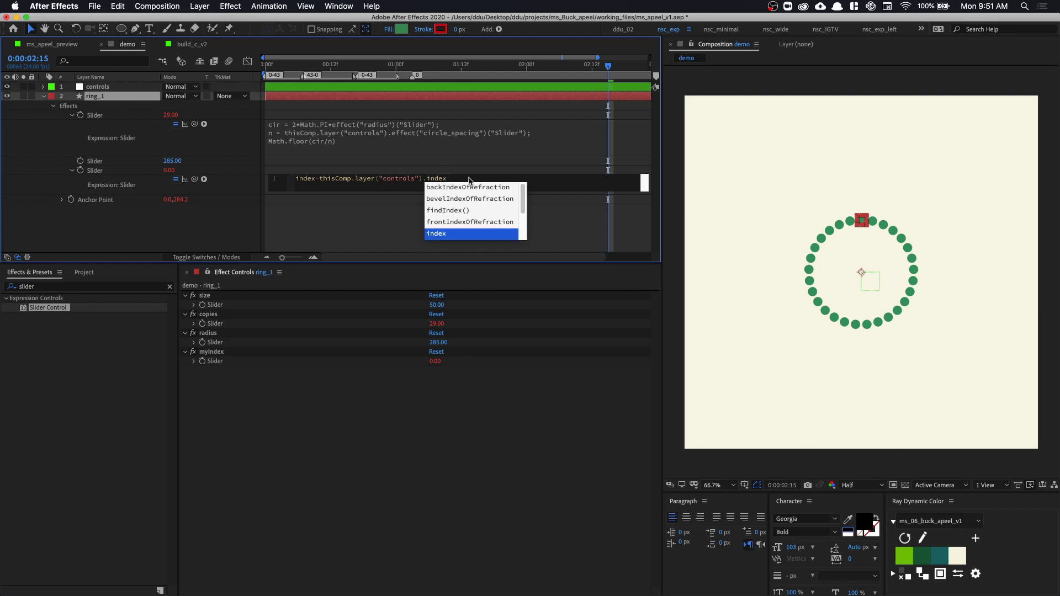
{"action": "type", "text": "-1"}
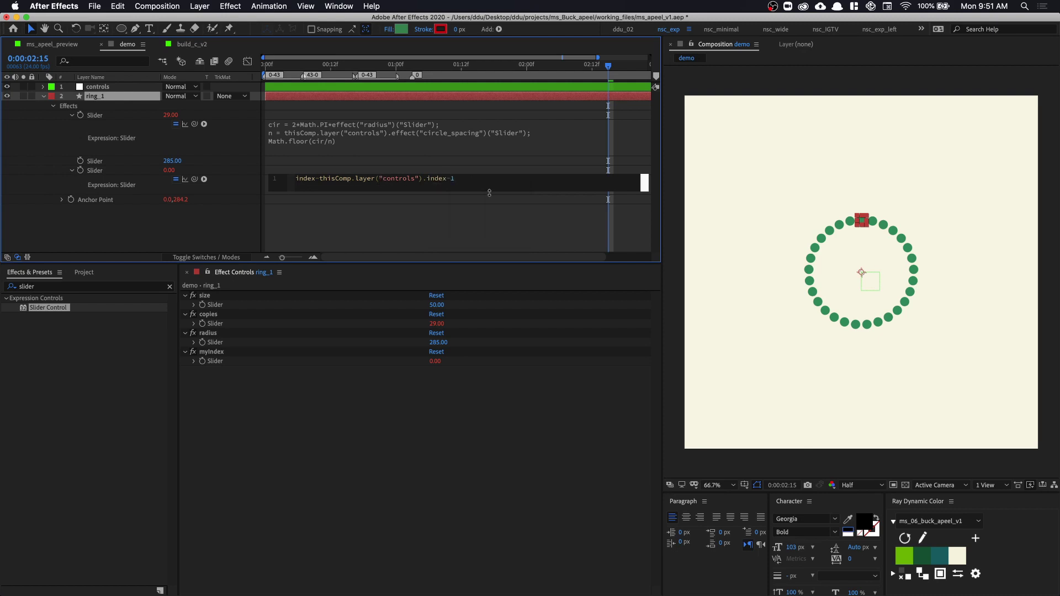
{"action": "left_click", "coordinate": [454, 220]}
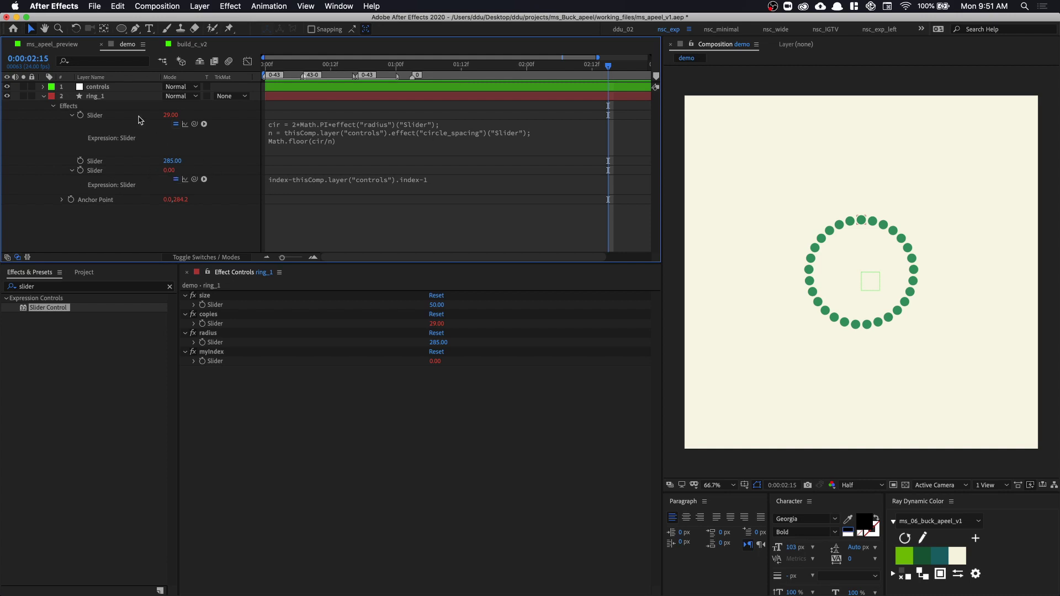
Step: Duplicate ring_1 into extra rings and move the controls layer between ring_2 and ring_1
{"action": "left_click", "coordinate": [126, 97]}
{"action": "key", "text": "super+d"}
{"action": "key", "text": "super+d"}
{"action": "key", "text": "super+d"}
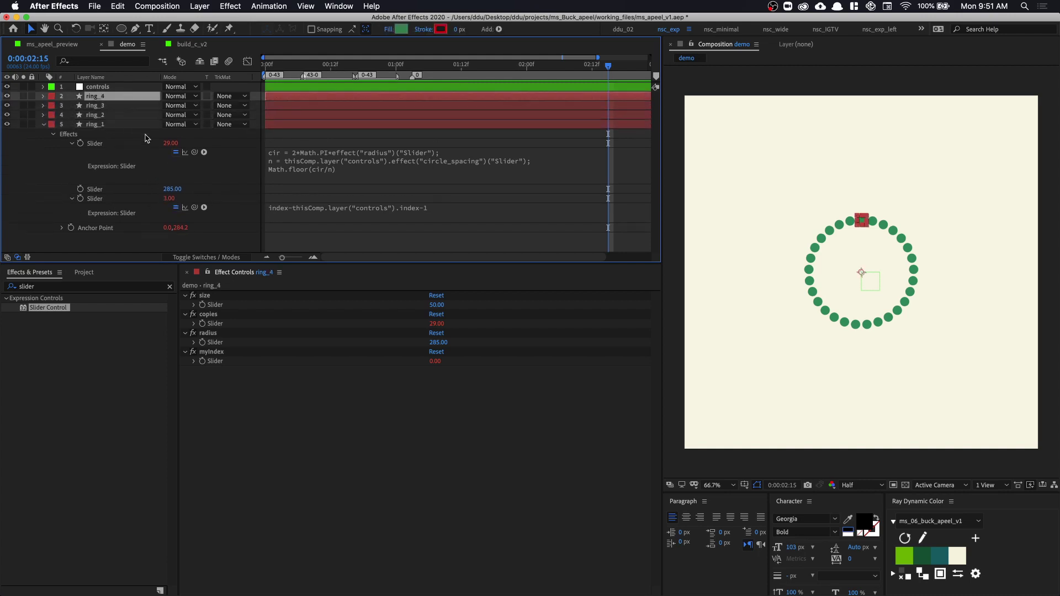
{"action": "key", "text": "super+d"}
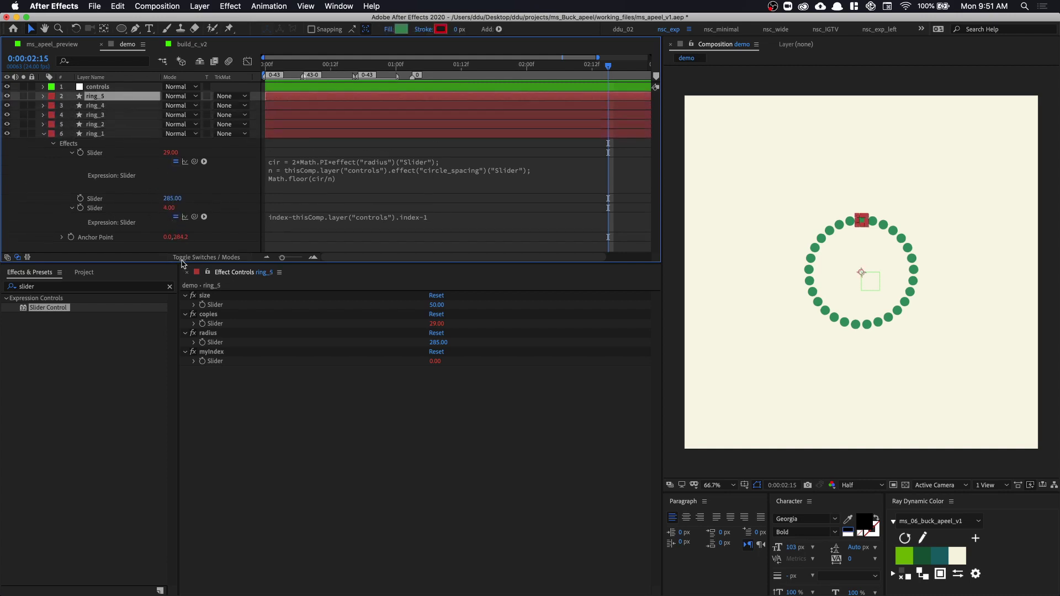
{"action": "left_click", "coordinate": [109, 133]}
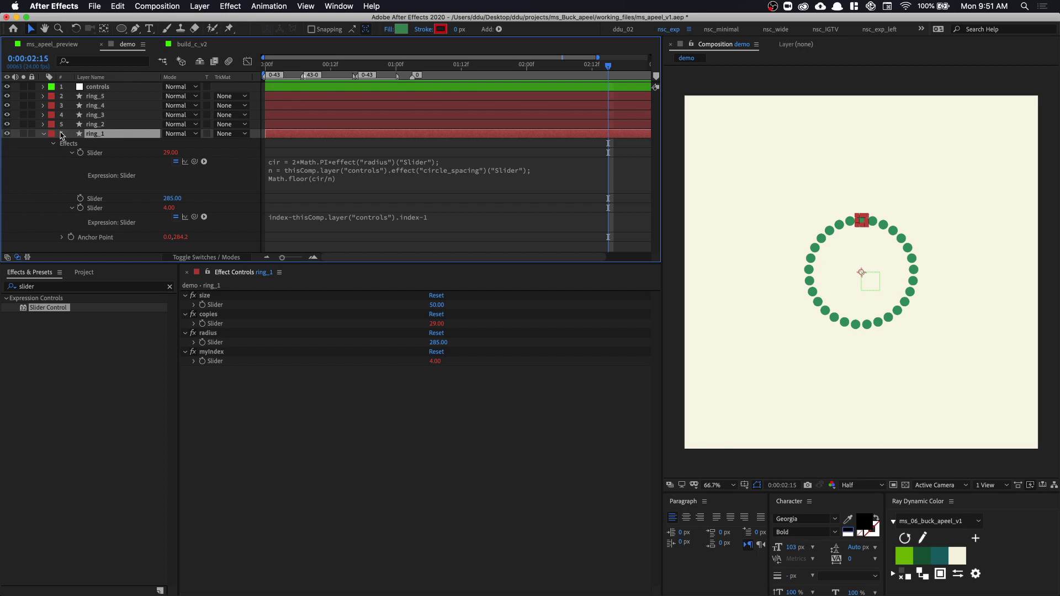
{"action": "left_click_drag", "start_coordinate": [105, 91], "coordinate": [117, 129]}
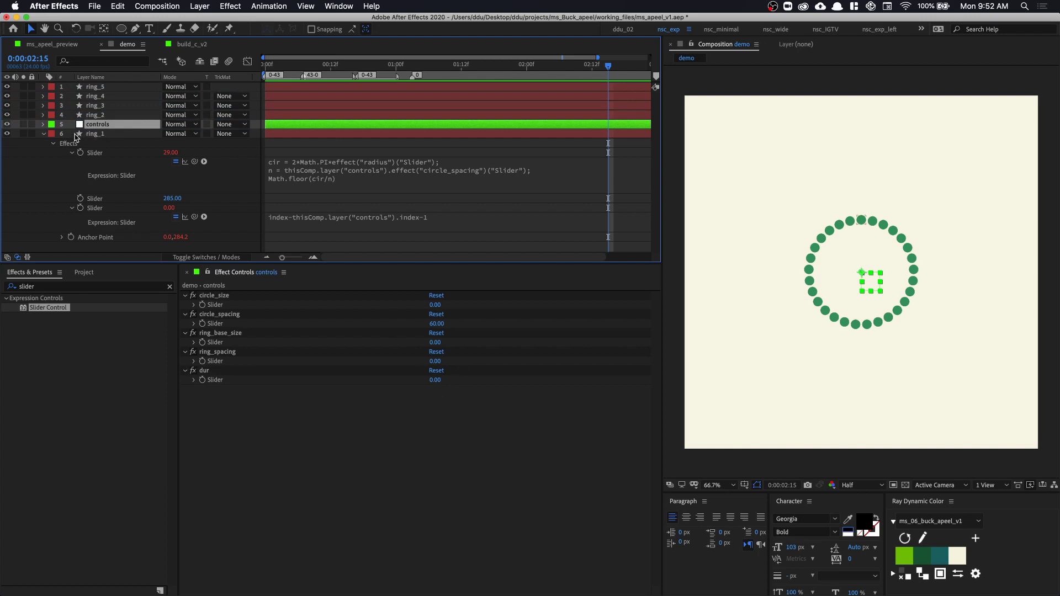
{"action": "left_click", "coordinate": [129, 134]}
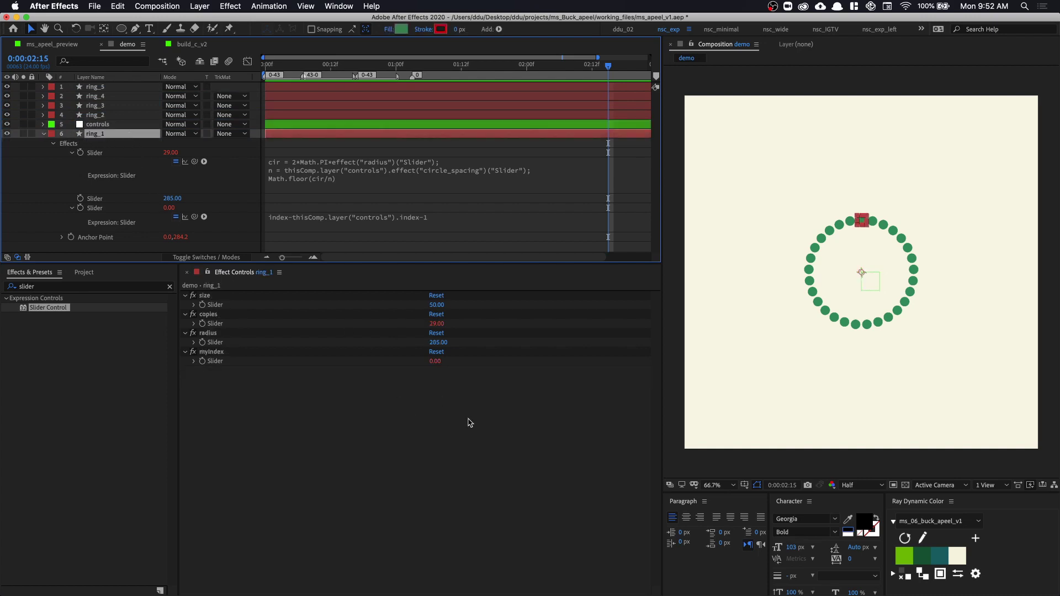
Step: Move the controls layer to the top of the layer stack
{"action": "left_click", "coordinate": [107, 129]}
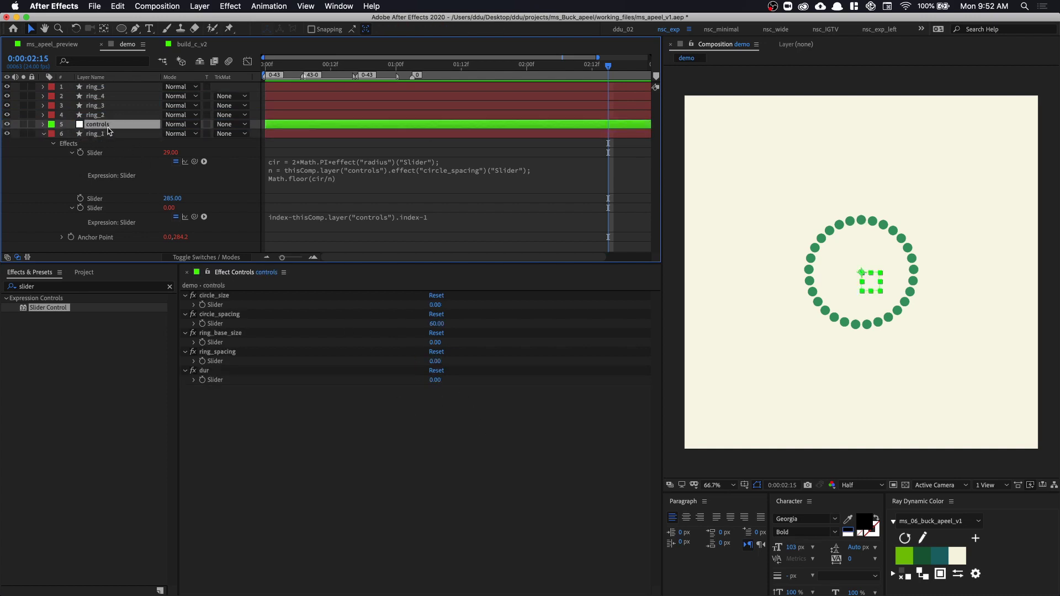
{"action": "left_click", "coordinate": [108, 134]}
{"action": "left_click", "coordinate": [109, 126]}
{"action": "left_click_drag", "start_coordinate": [107, 128], "coordinate": [110, 86]}
Step: Delete ring_5 through ring_2, leaving ring_1 collapsed and selected
{"action": "left_click", "coordinate": [112, 97]}
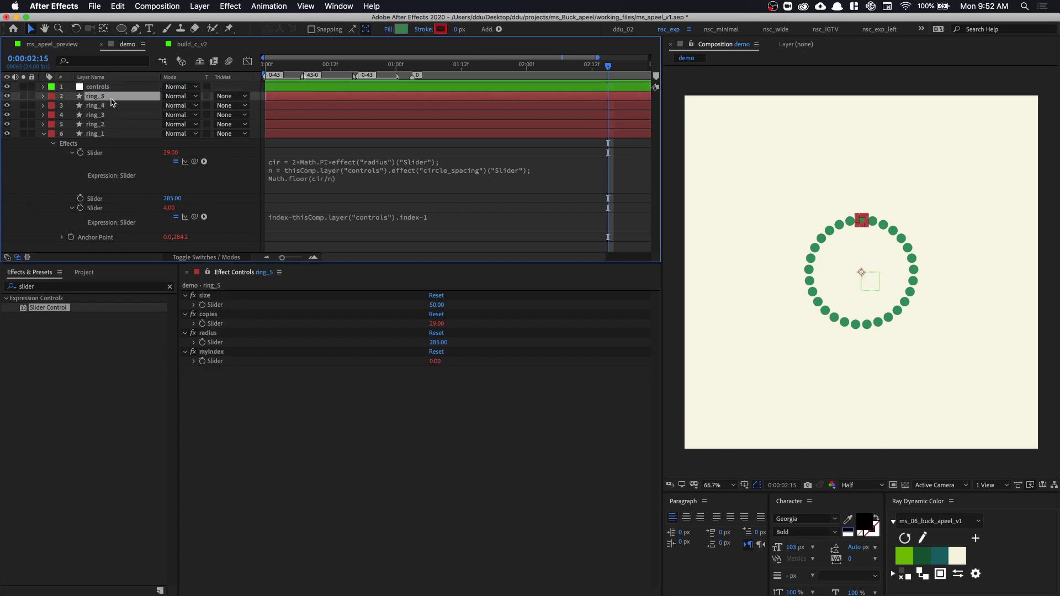
{"action": "left_click", "coordinate": [107, 124], "text": "shift"}
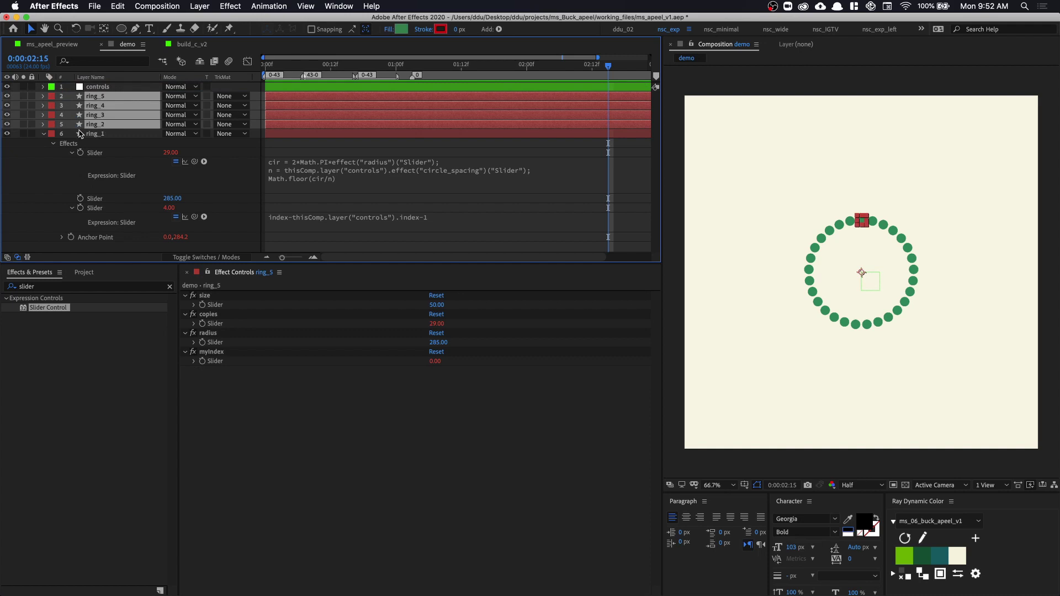
{"action": "key", "text": "Delete"}
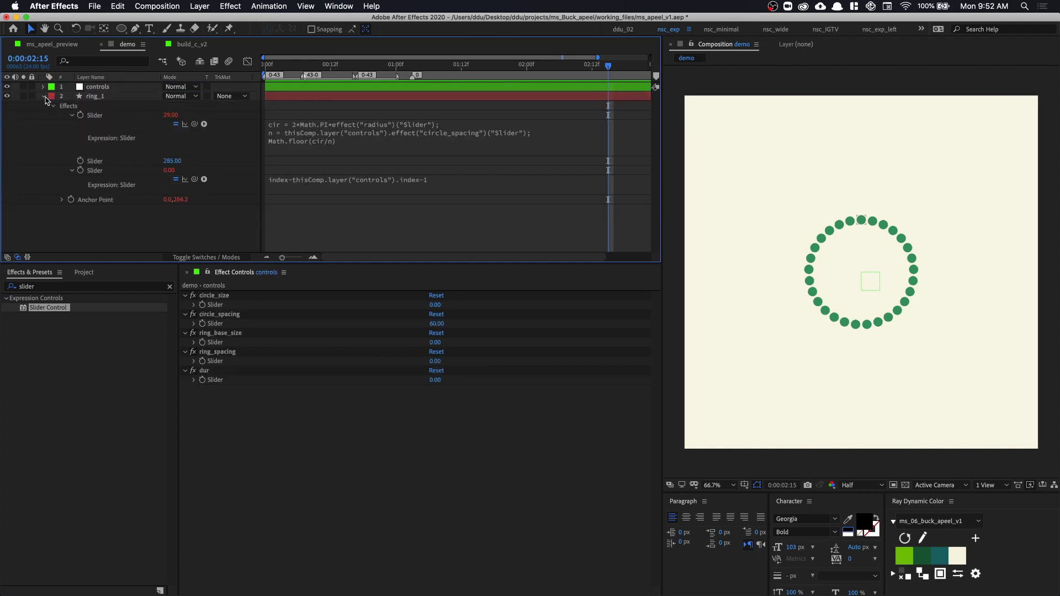
{"action": "left_click", "coordinate": [43, 98]}
{"action": "left_click", "coordinate": [110, 96]}
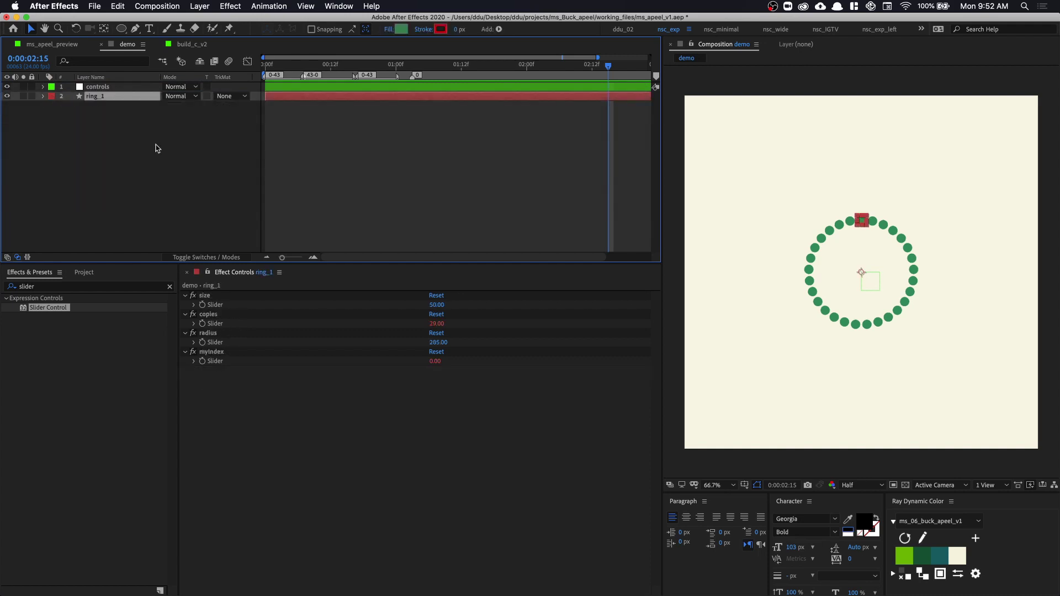
Step: Start ring_1's radius expression with a myIndex variable linked to the myIndex slider
{"action": "left_click", "coordinate": [219, 344]}
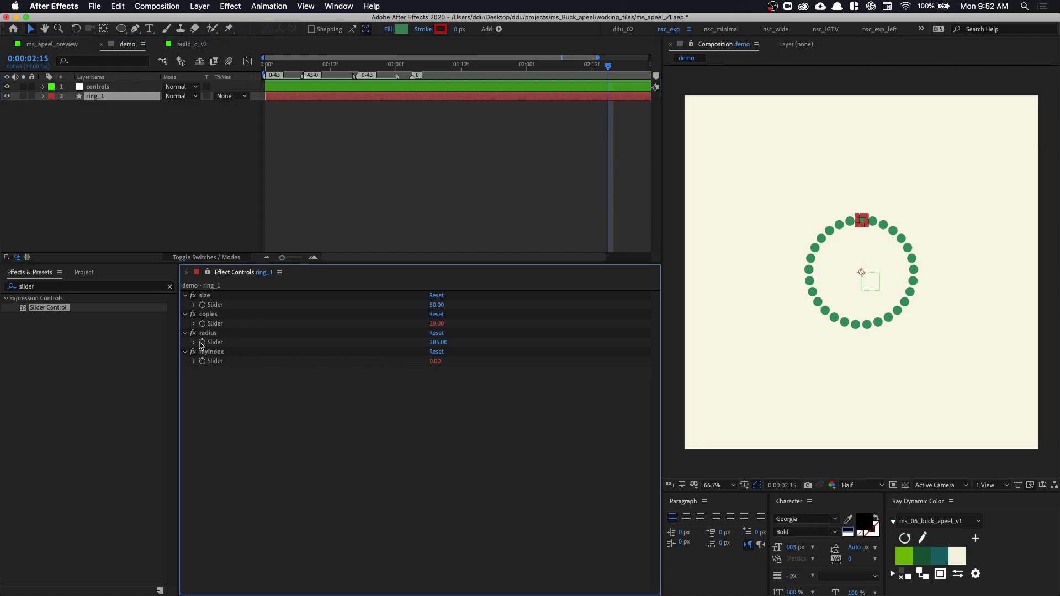
{"action": "left_click", "coordinate": [202, 342], "text": "alt"}
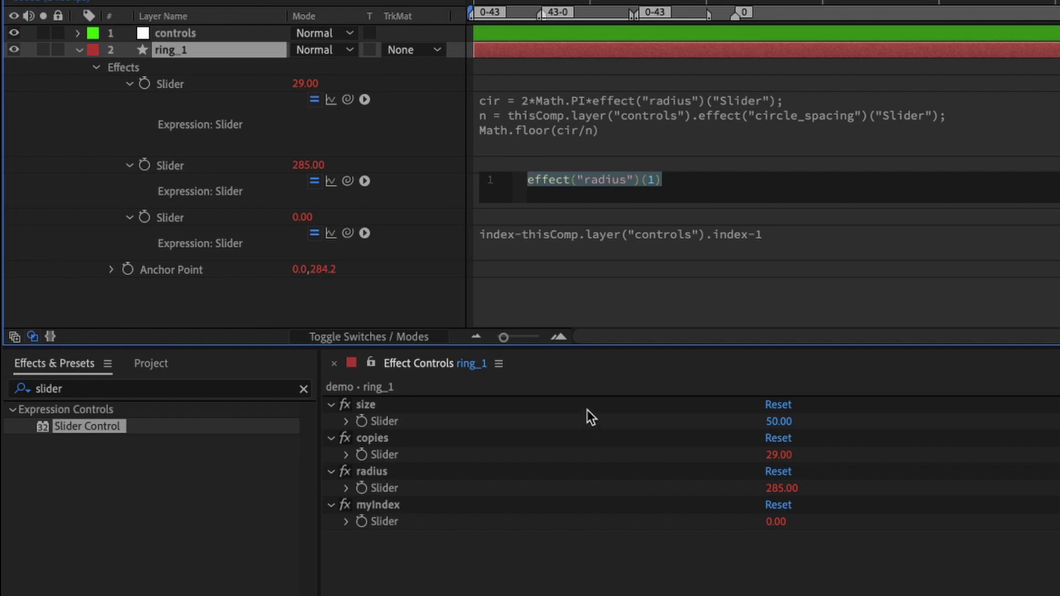
{"action": "type", "text": "myIndex ="}
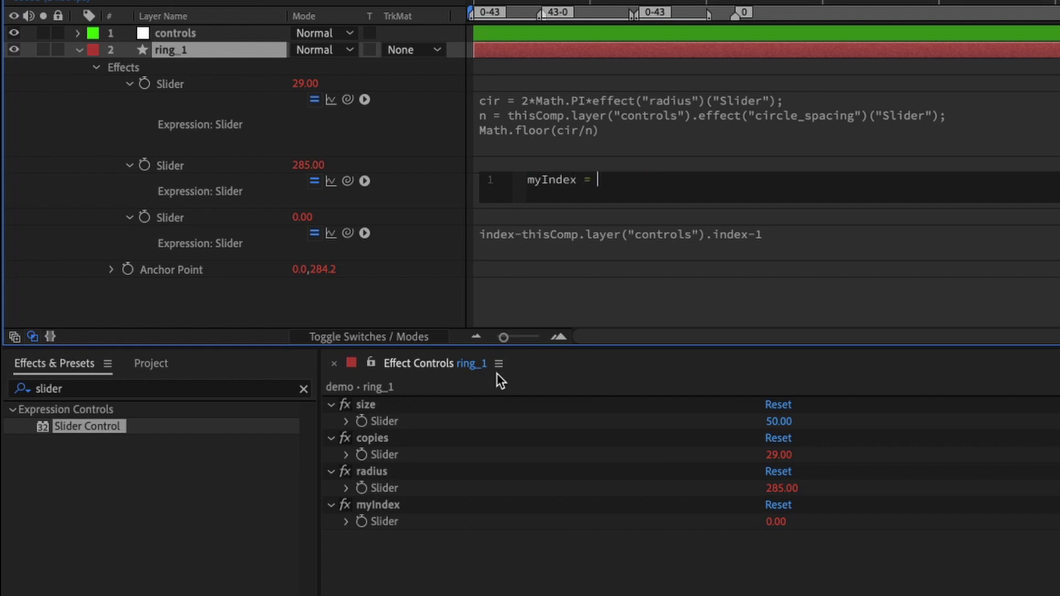
{"action": "left_click_drag", "start_coordinate": [343, 180], "coordinate": [389, 524]}
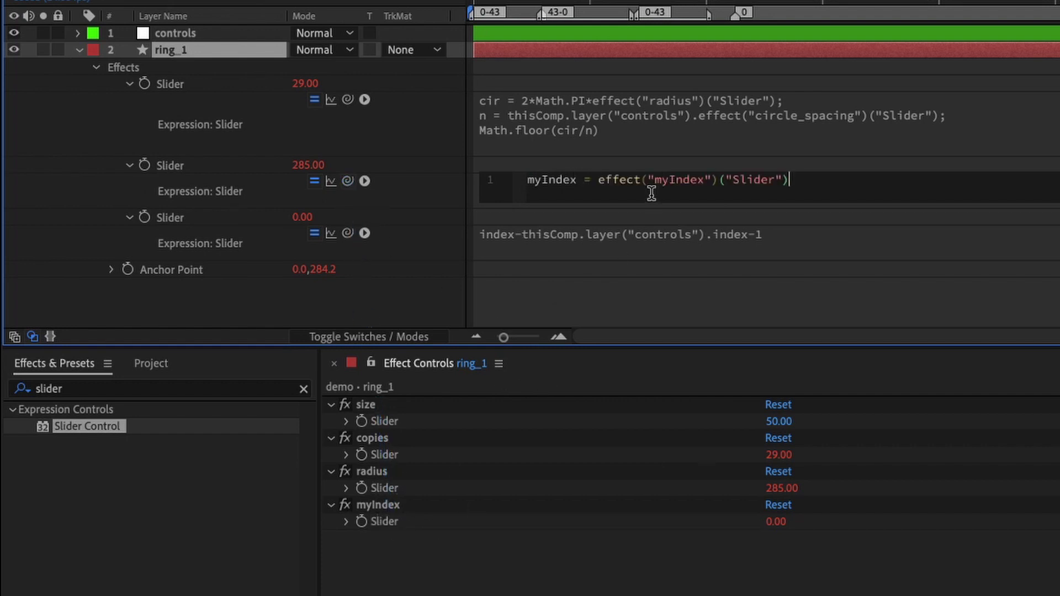
{"action": "type", "text": ";"}
{"action": "key", "text": "ctrl+a"}
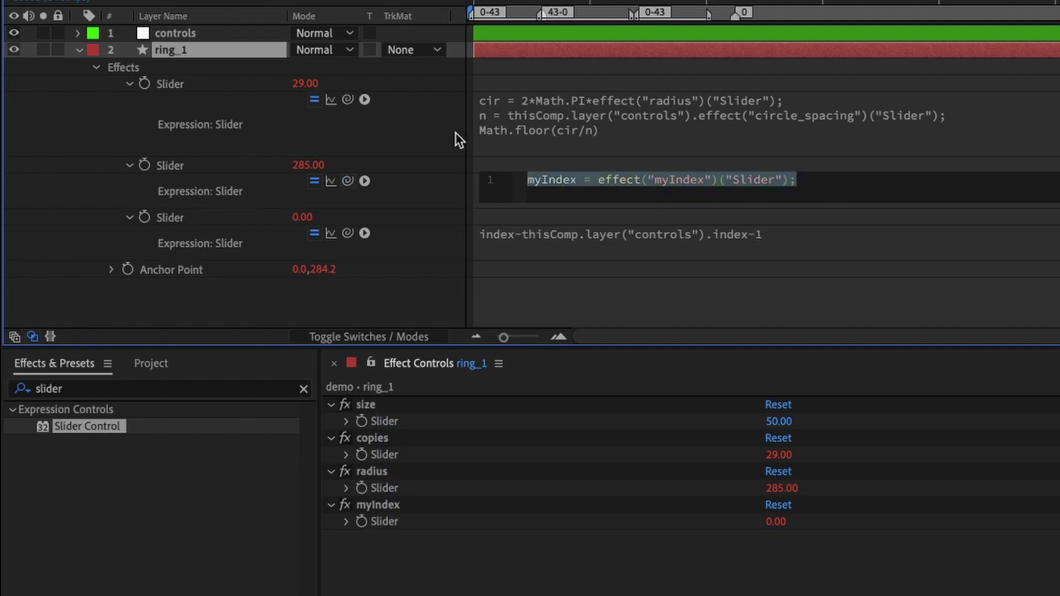
{"action": "left_click", "coordinate": [831, 178]}
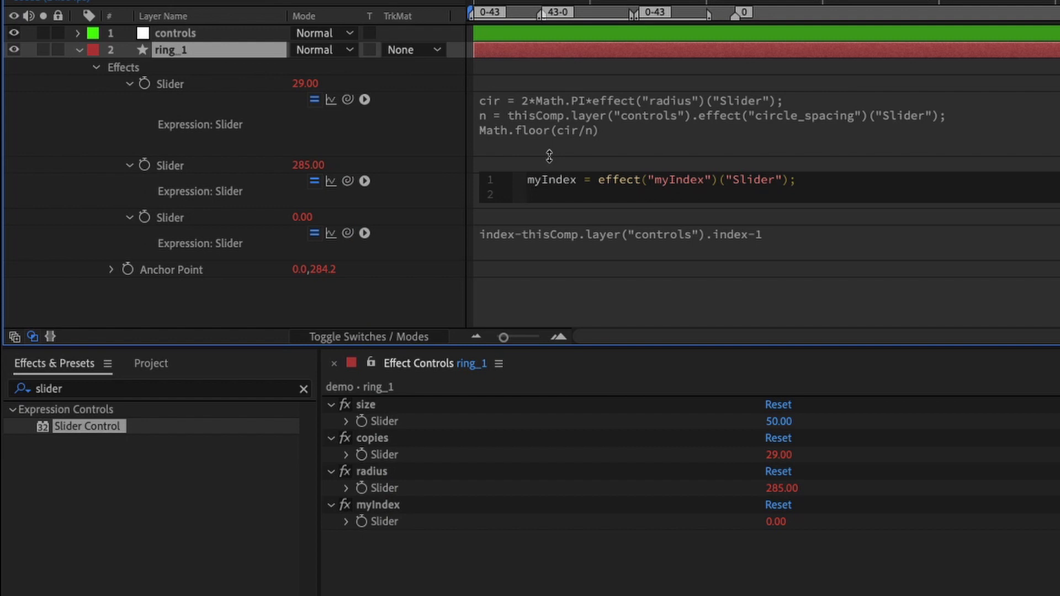
Step: Add a base variable linked to the controls layer's ring_base_size slider
{"action": "type", "text": "base ="}
{"action": "left_click", "coordinate": [183, 33]}
{"action": "left_click", "coordinate": [561, 196]}
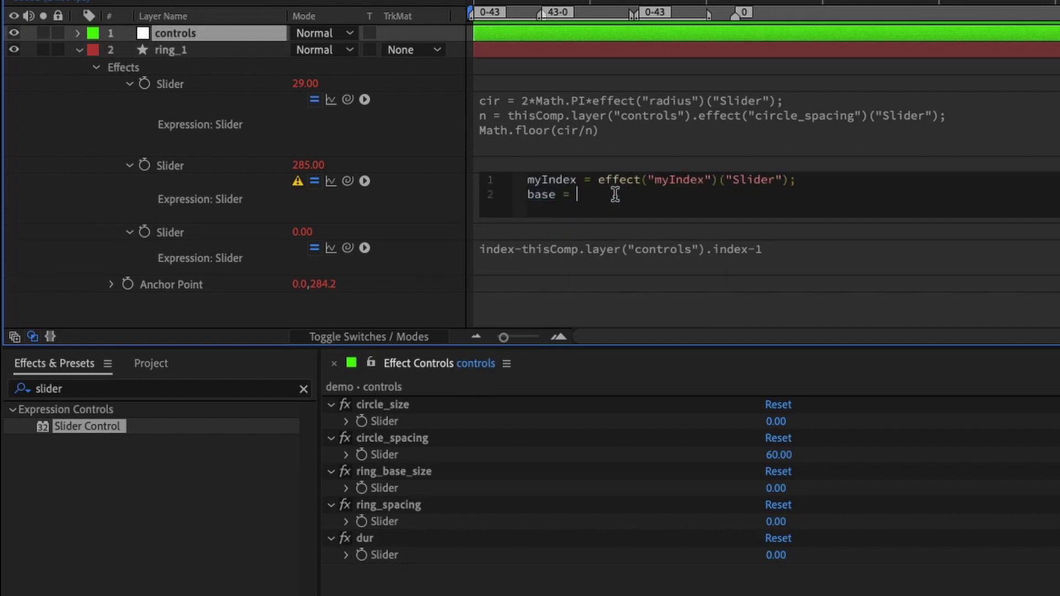
{"action": "left_click_drag", "start_coordinate": [351, 180], "coordinate": [402, 488]}
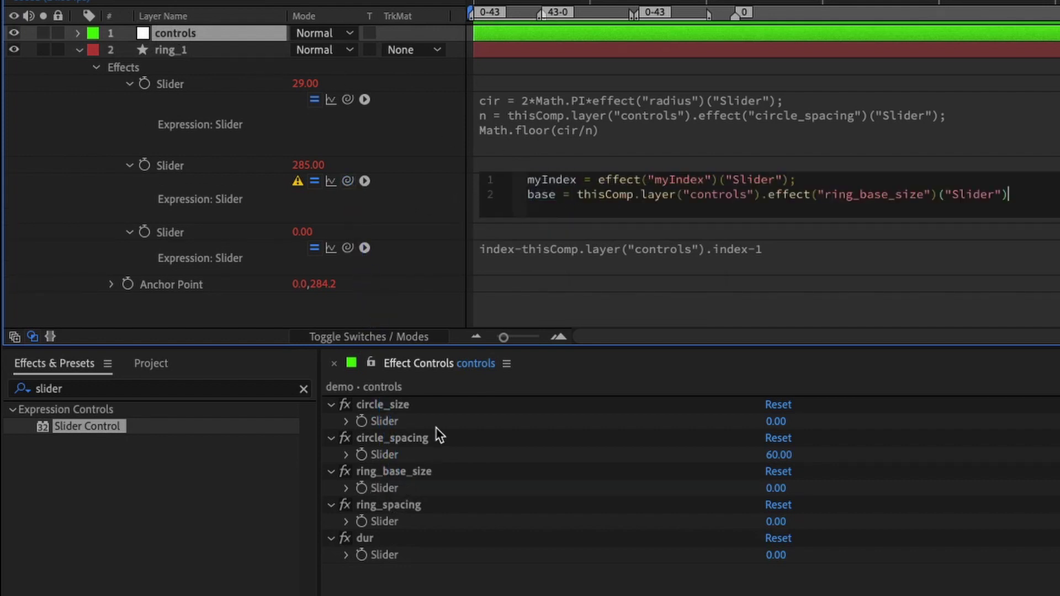
{"action": "type", "text": ";"}
{"action": "key", "text": "Return"}
Step: Add spacing linked to ring_spacing, then int = spacing*myIndex and base+int
{"action": "type", "text": "spa"}
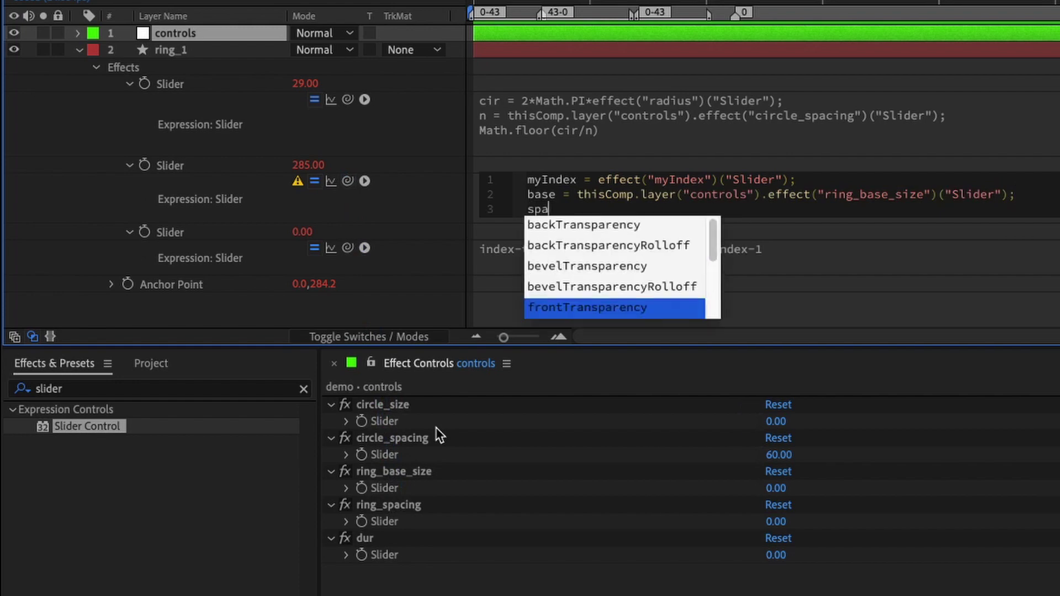
{"action": "type", "text": "cing ="}
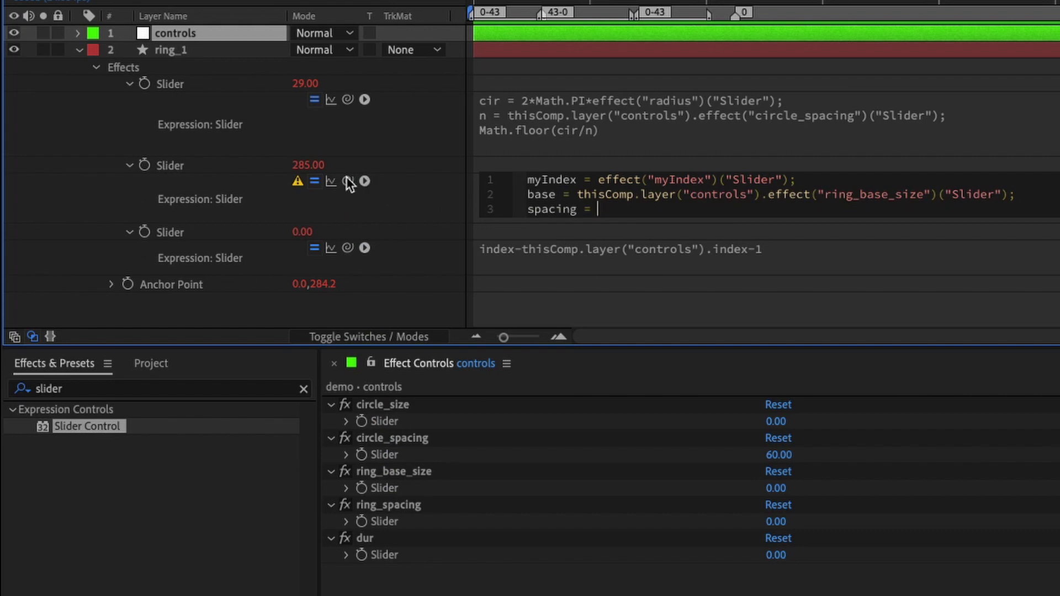
{"action": "left_click_drag", "start_coordinate": [347, 180], "coordinate": [415, 519]}
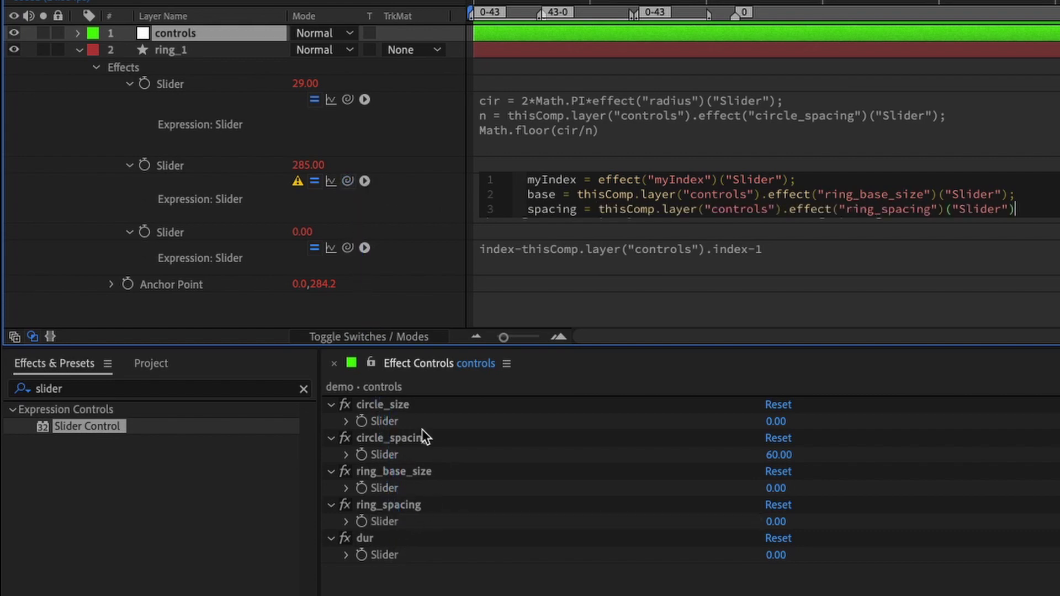
{"action": "type", "text": ";"}
{"action": "key", "text": "Return"}
{"action": "key", "text": "Return"}
{"action": "key", "text": "Return"}
{"action": "key", "text": "Return"}
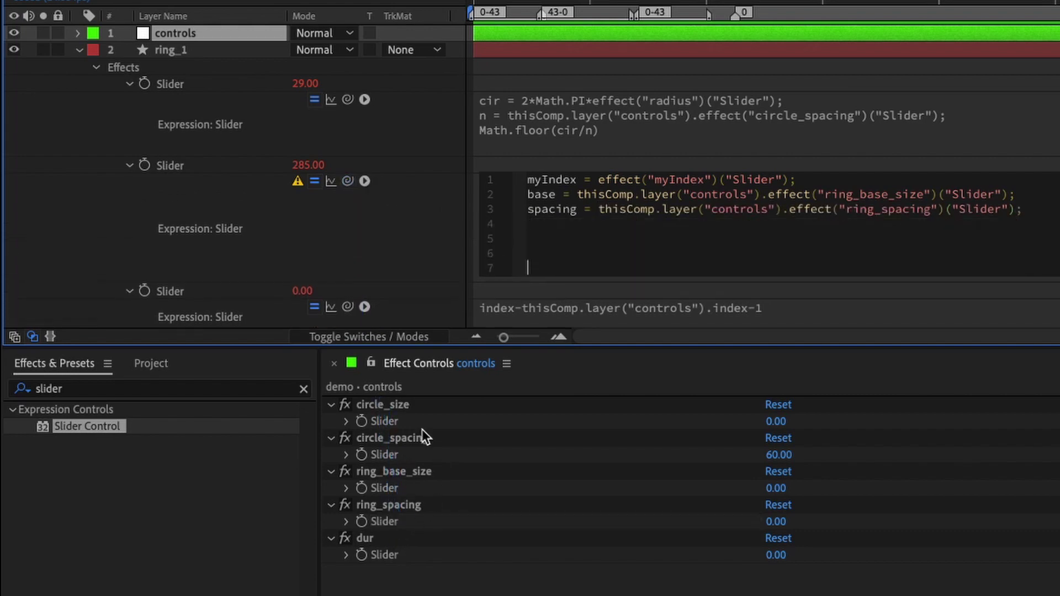
{"action": "type", "text": "int"}
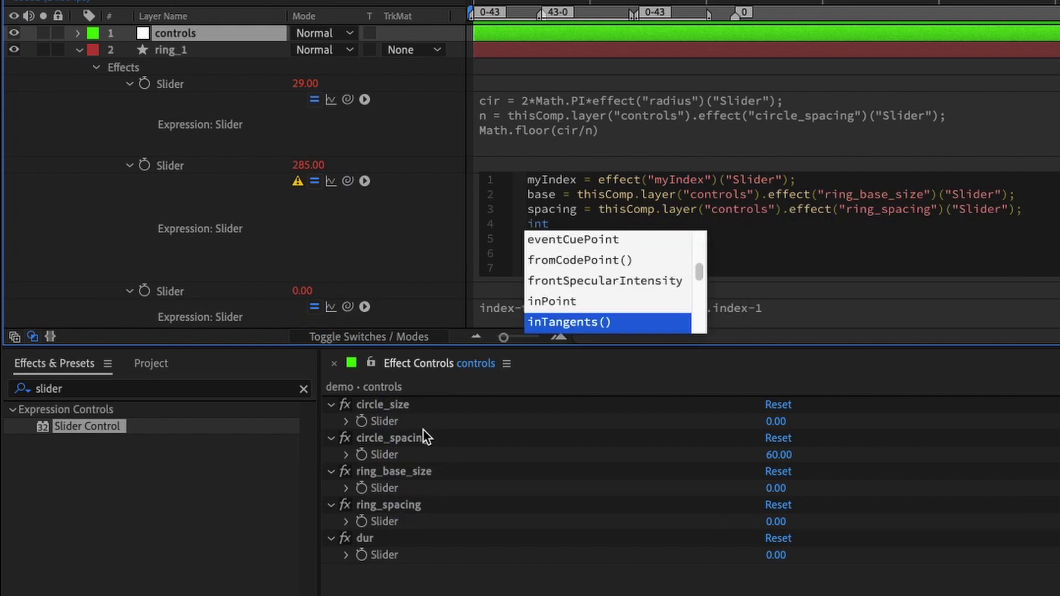
{"action": "type", "text": " = spacing"}
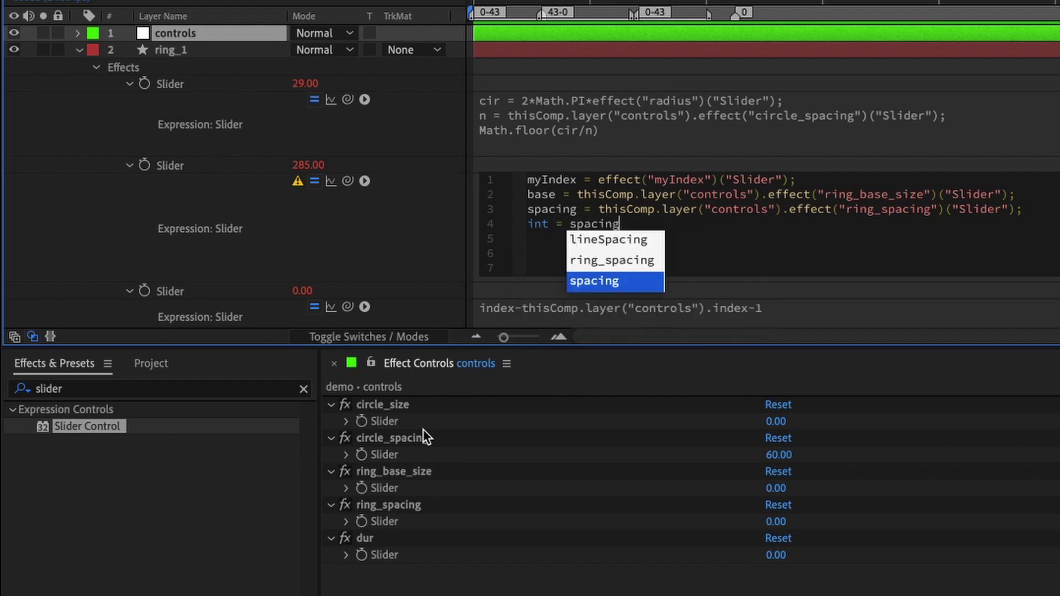
{"action": "type", "text": "*my"}
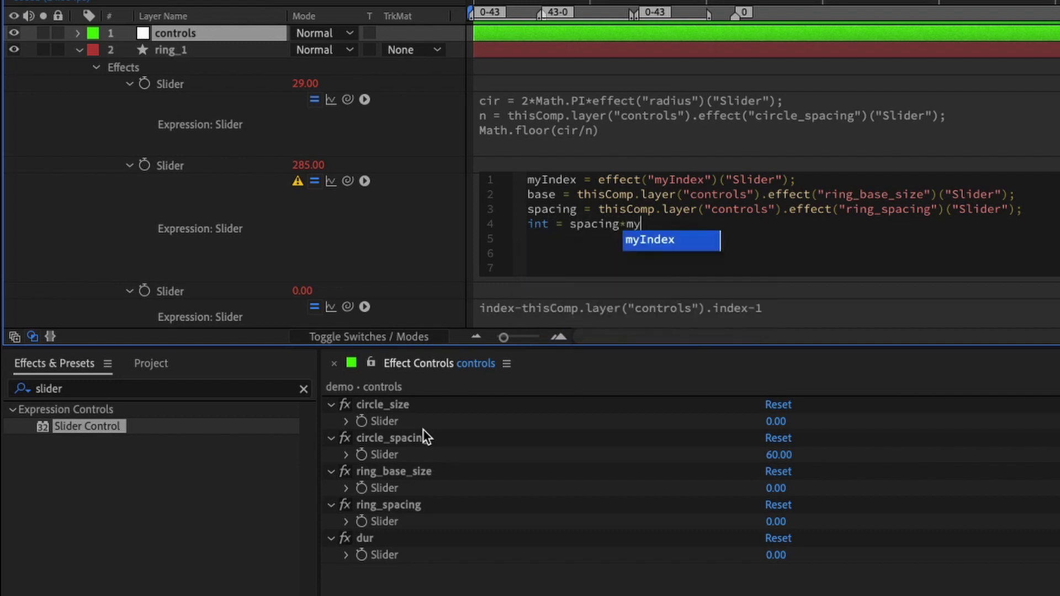
{"action": "type", "text": "Index"}
{"action": "key", "text": "Return"}
{"action": "key", "text": "Return"}
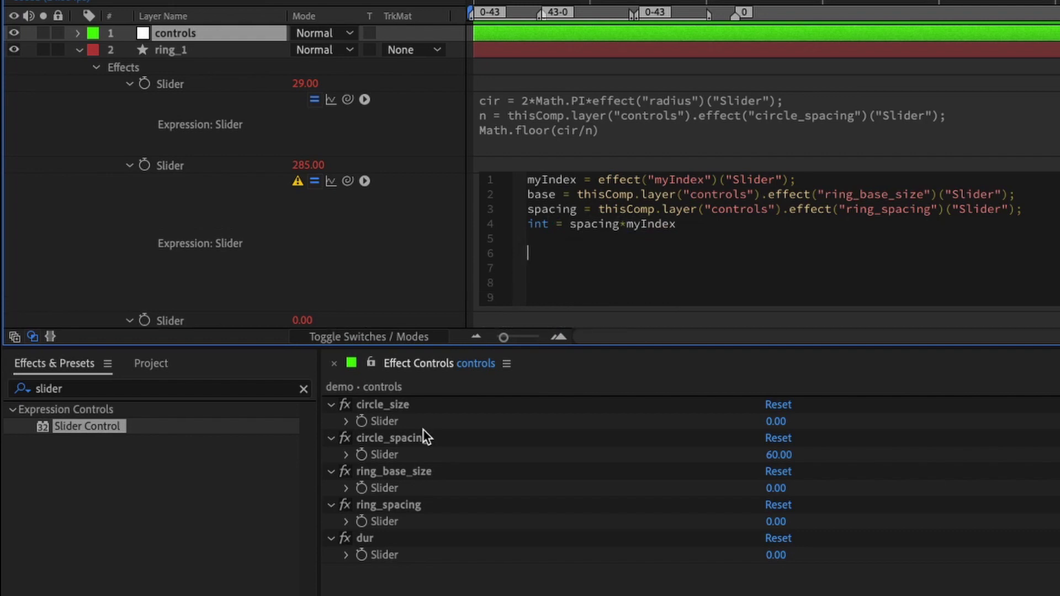
{"action": "type", "text": "base+int"}
Step: Commit the base+int radius expression and set ring_base_size to 300 and ring_spacing to 150
{"action": "left_click", "coordinate": [361, 398]}
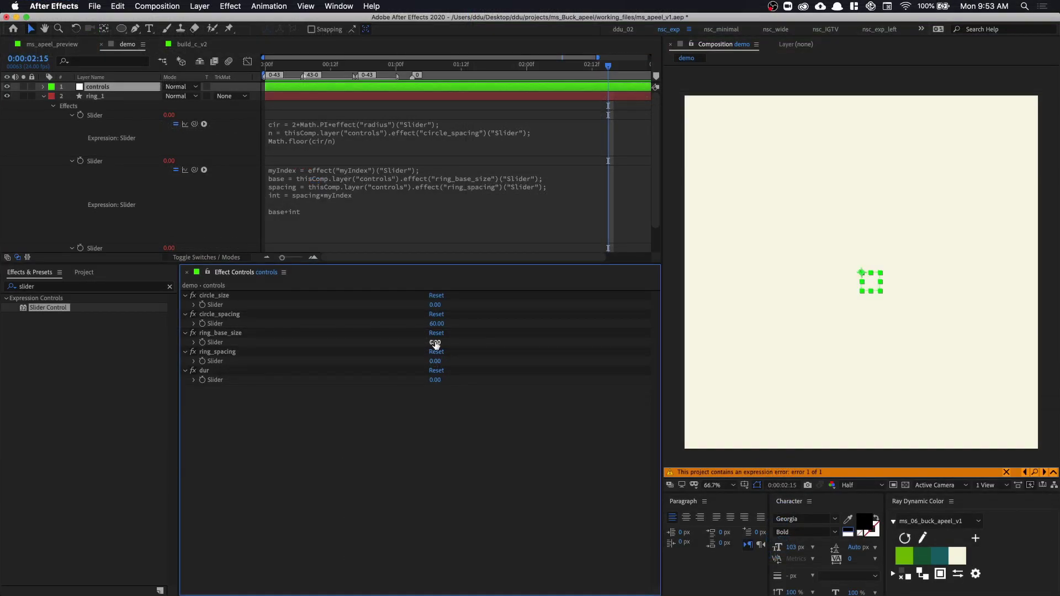
{"action": "mouse_move", "coordinate": [435, 343]}
{"action": "left_mouse_down"}
{"action": "mouse_move", "coordinate": [496, 343]}
{"action": "mouse_move", "coordinate": [445, 346]}
{"action": "left_mouse_up"}
{"action": "left_click", "coordinate": [445, 346]}
{"action": "type", "text": "3"}
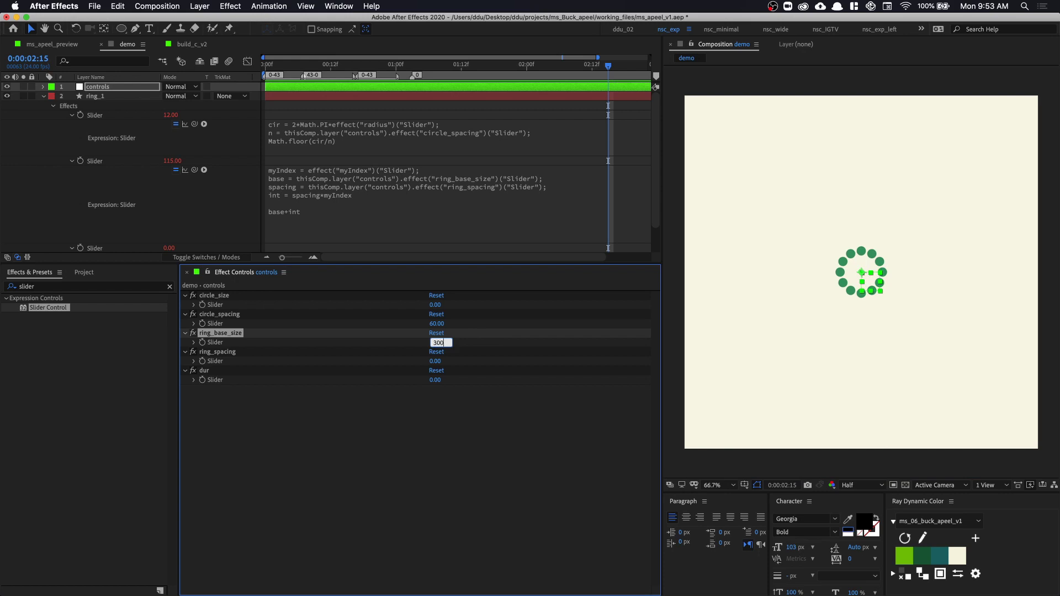
{"action": "type", "text": "00"}
{"action": "key", "text": "Return"}
{"action": "left_click", "coordinate": [435, 362]}
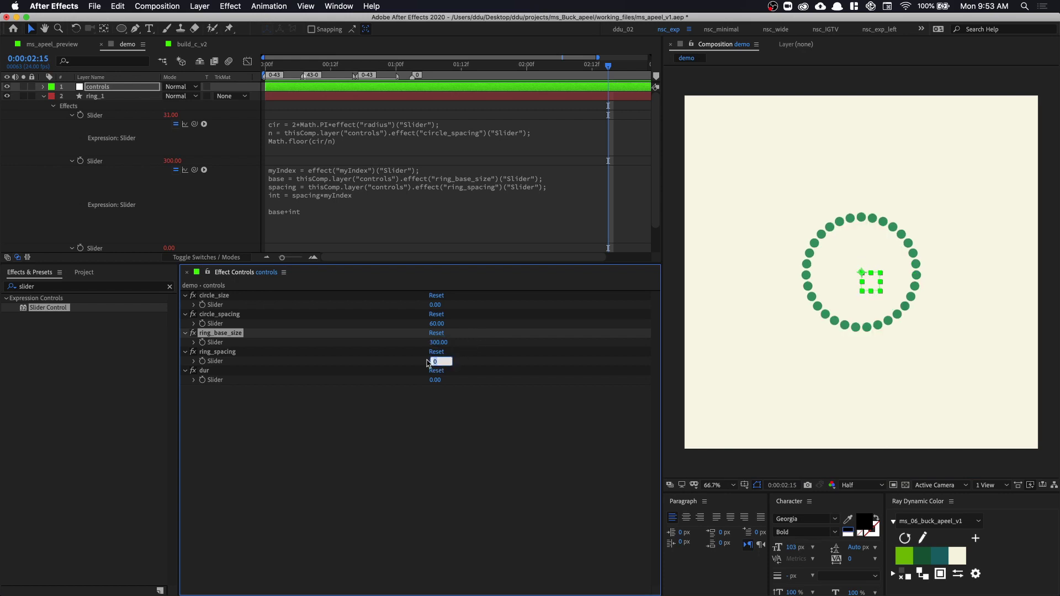
{"action": "type", "text": "150"}
{"action": "key", "text": "Return"}
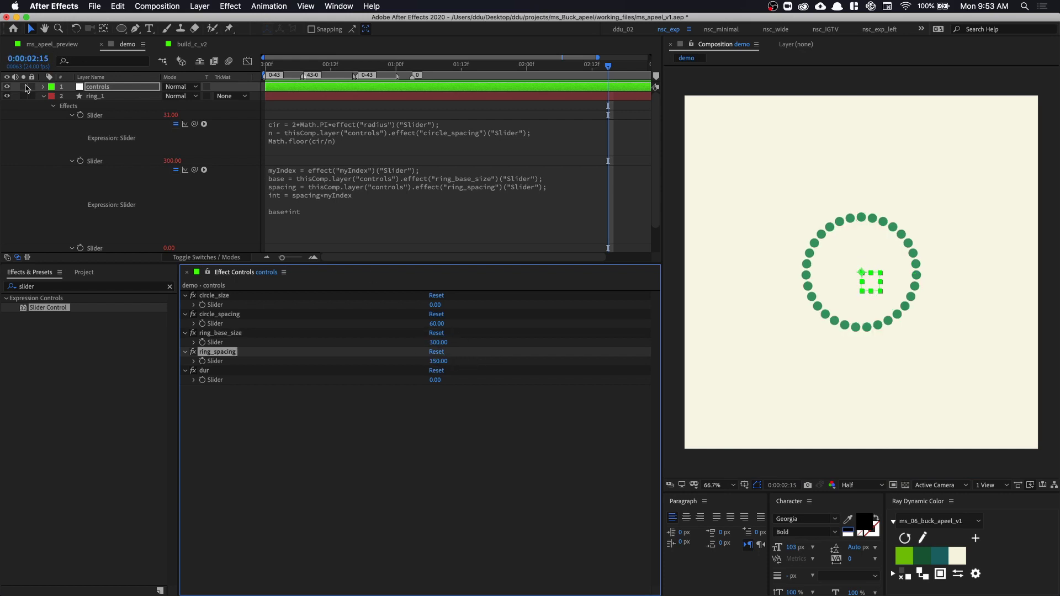
{"action": "left_click", "coordinate": [98, 97]}
{"action": "left_click", "coordinate": [44, 96]}
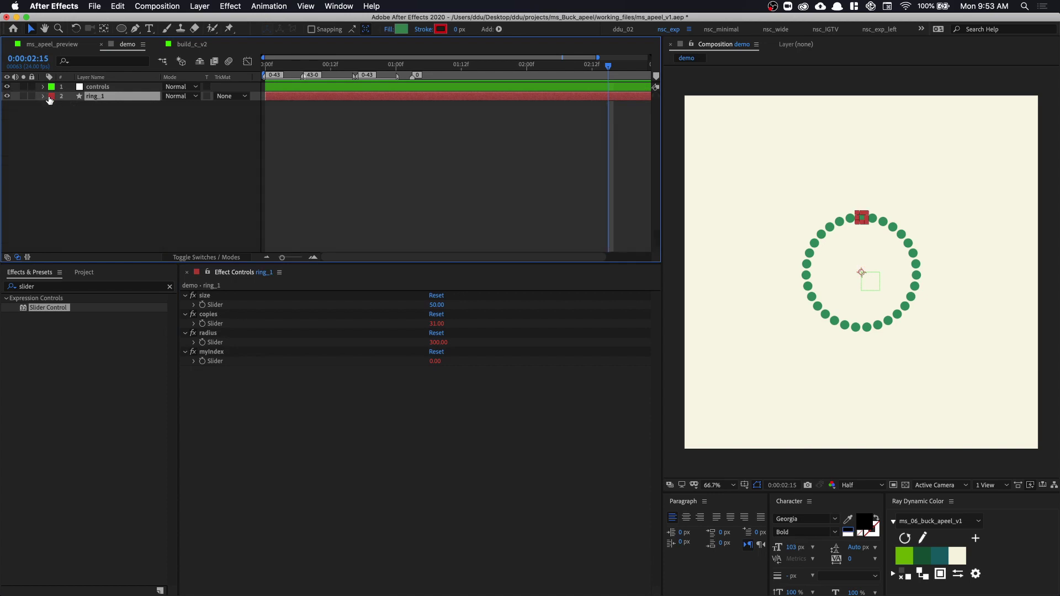
Step: Duplicate ring_1, lower ring_spacing and ring_base_size to a 20-dot, radius-199 ring, and bring up the New layer menu
{"action": "key", "text": "ctrl+d"}
{"action": "key", "text": "ctrl+d"}
{"action": "key", "text": "ctrl+d"}
{"action": "key", "text": "ctrl+d"}
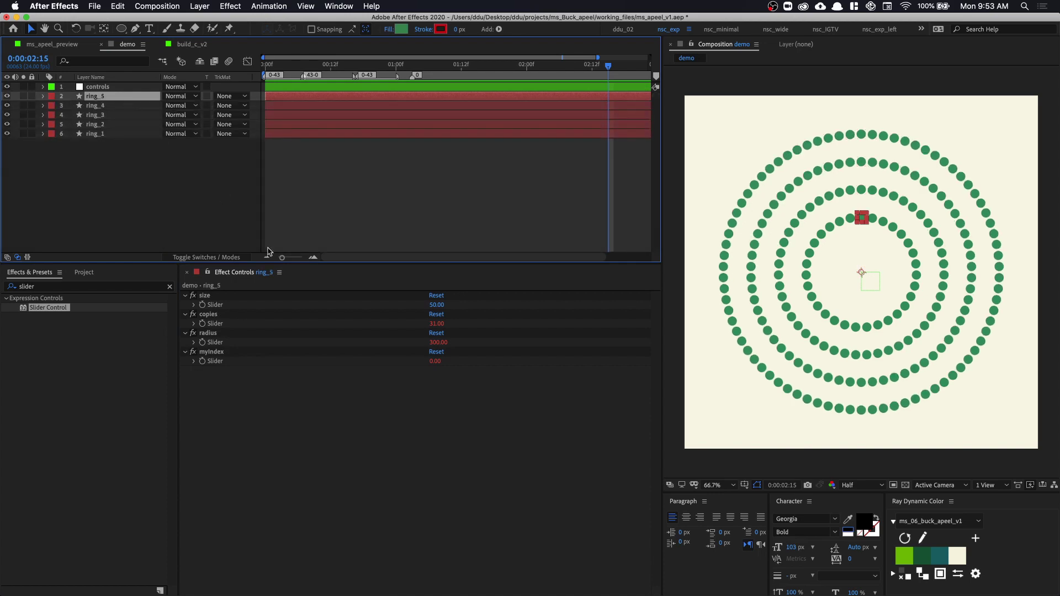
{"action": "left_click", "coordinate": [110, 87]}
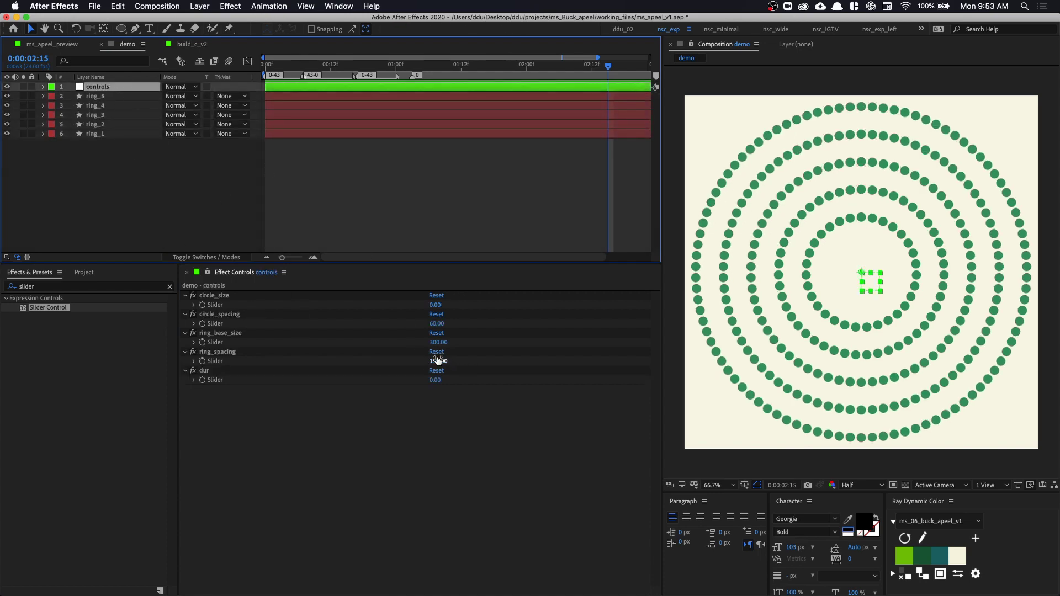
{"action": "mouse_move", "coordinate": [430, 364]}
{"action": "left_mouse_down"}
{"action": "mouse_move", "coordinate": [389, 363]}
{"action": "mouse_move", "coordinate": [404, 369]}
{"action": "mouse_move", "coordinate": [454, 351]}
{"action": "mouse_move", "coordinate": [438, 344]}
{"action": "mouse_move", "coordinate": [552, 353]}
{"action": "mouse_move", "coordinate": [332, 402]}
{"action": "mouse_move", "coordinate": [416, 399]}
{"action": "mouse_move", "coordinate": [466, 383]}
{"action": "mouse_move", "coordinate": [530, 387]}
{"action": "mouse_move", "coordinate": [444, 395]}
{"action": "left_mouse_up"}
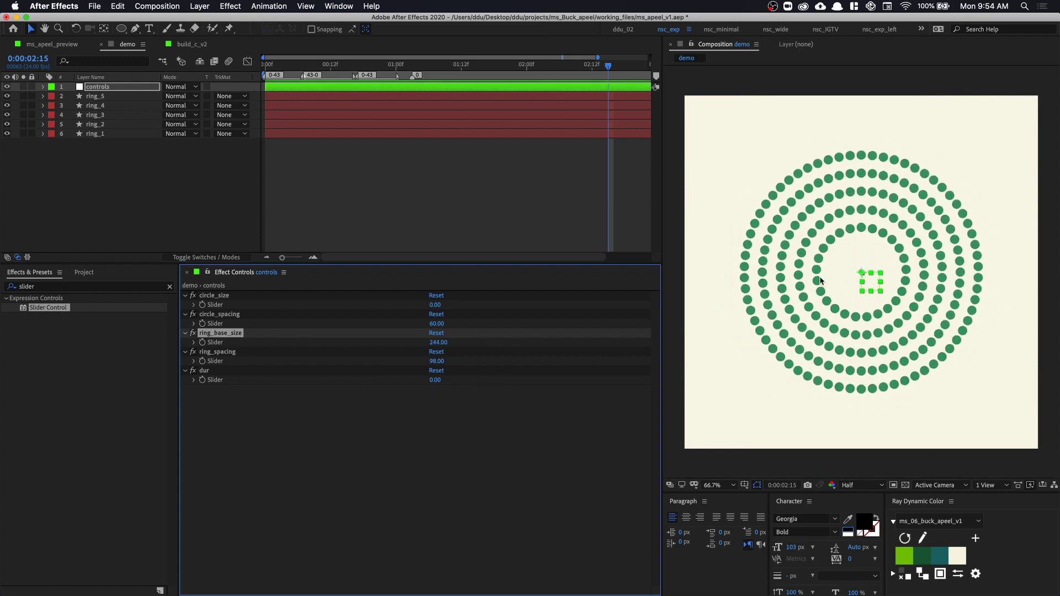
{"action": "left_click_drag", "start_coordinate": [438, 342], "coordinate": [385, 367]}
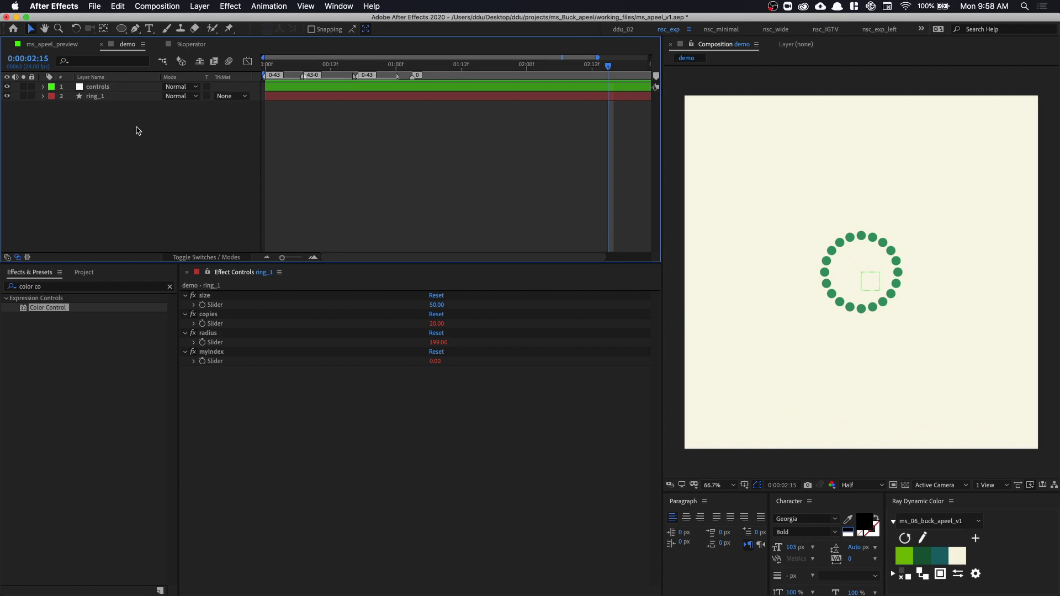
{"action": "right_click", "coordinate": [117, 118]}
{"action": "mouse_move", "coordinate": [149, 127]}
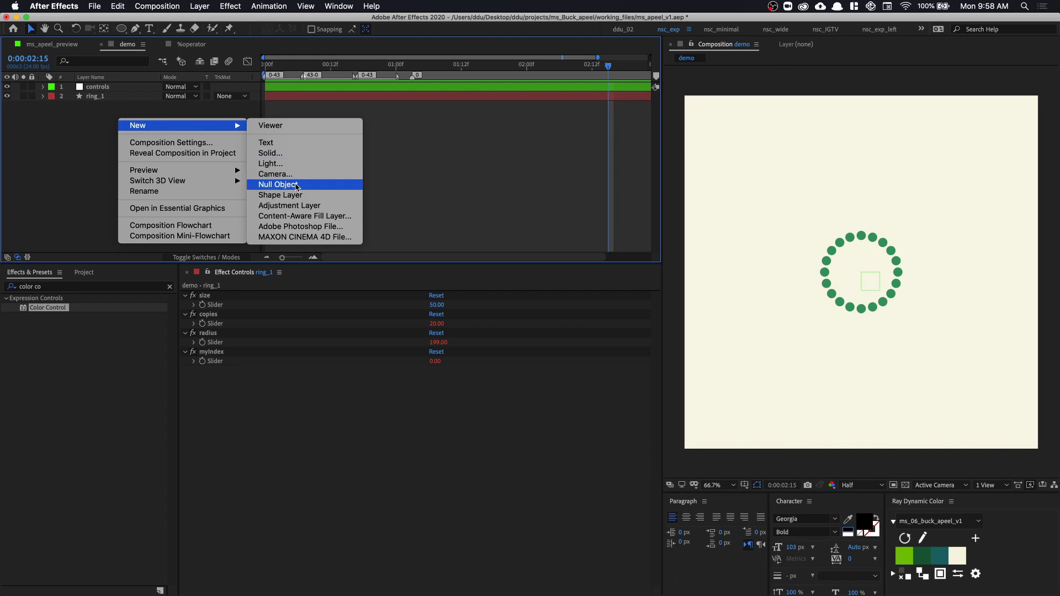
Step: Add a null object layer named colors
{"action": "left_click", "coordinate": [297, 185]}
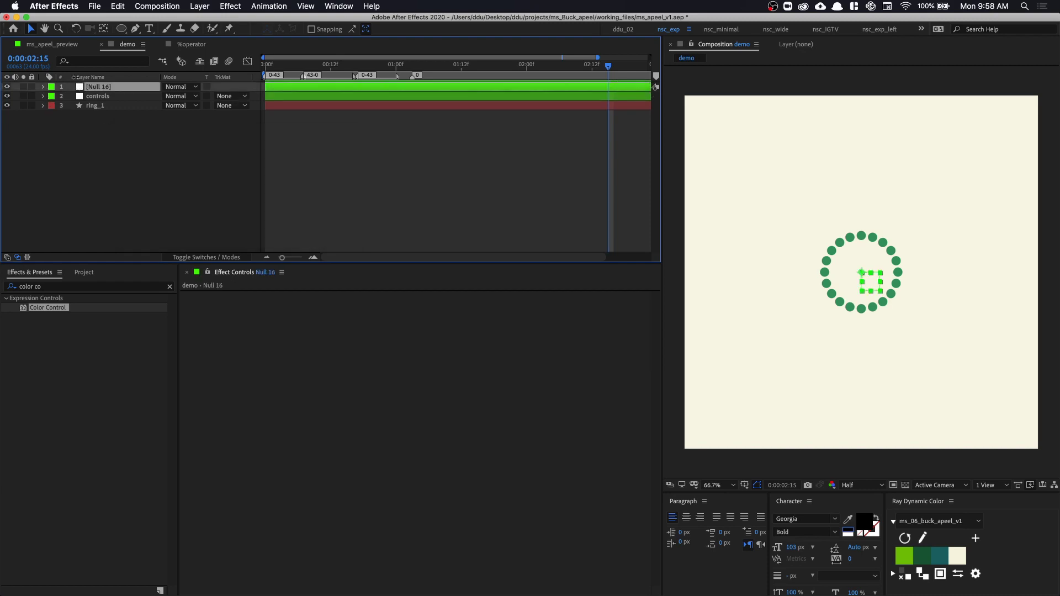
{"action": "key", "text": "Return"}
{"action": "type", "text": "colors"}
{"action": "key", "text": "Return"}
Step: Give colors three Color Controls set to bright green, dark green and dark teal
{"action": "double_click", "coordinate": [59, 308]}
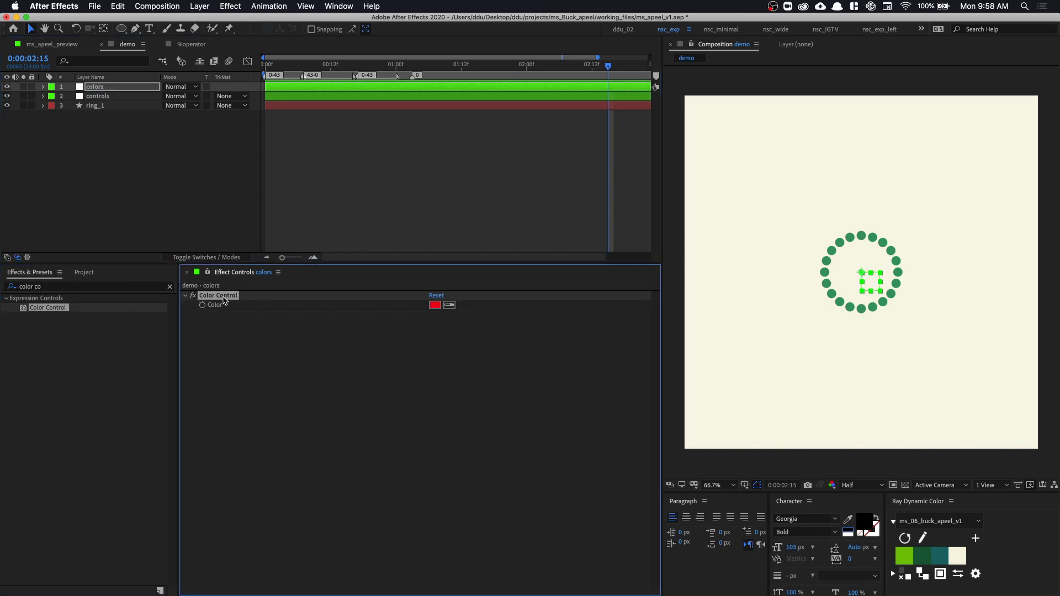
{"action": "key", "text": "super+d"}
{"action": "key", "text": "super+d"}
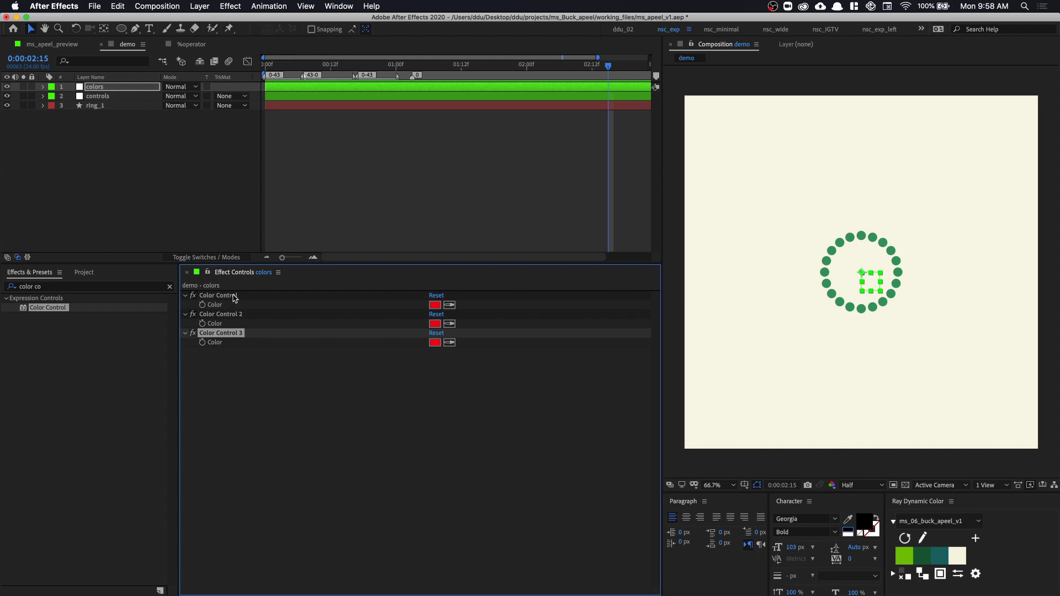
{"action": "left_click", "coordinate": [233, 297], "text": "shift"}
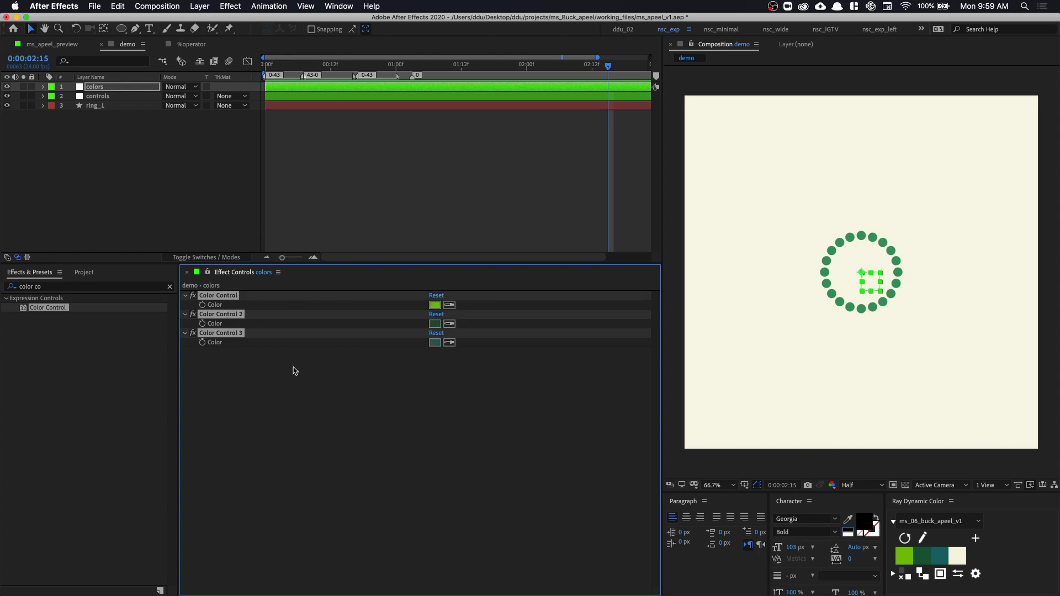
{"action": "left_click", "coordinate": [188, 221]}
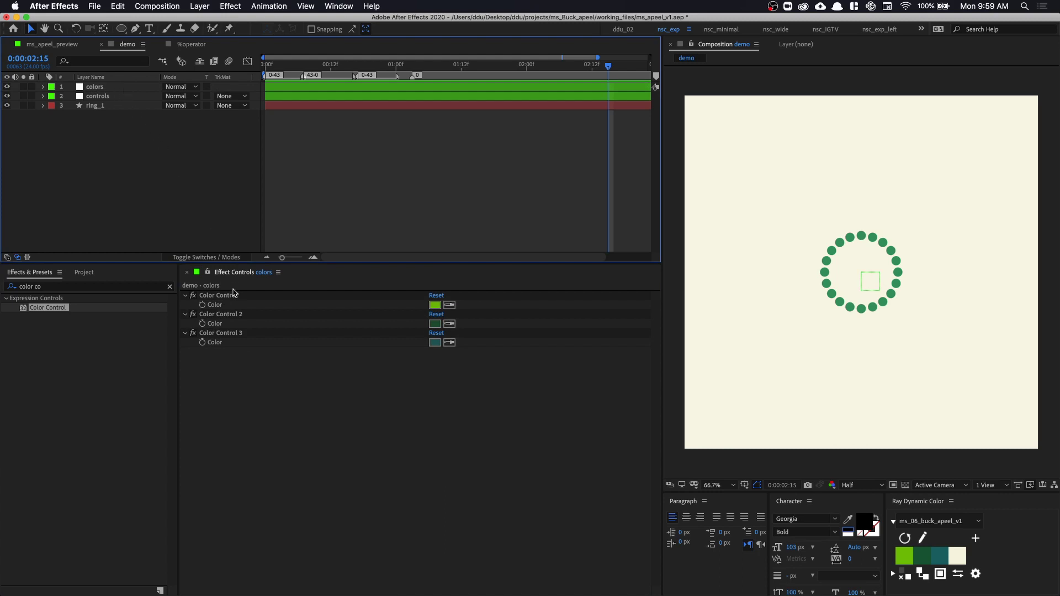
{"action": "left_click", "coordinate": [231, 298]}
{"action": "left_click", "coordinate": [231, 316]}
{"action": "left_click", "coordinate": [234, 334]}
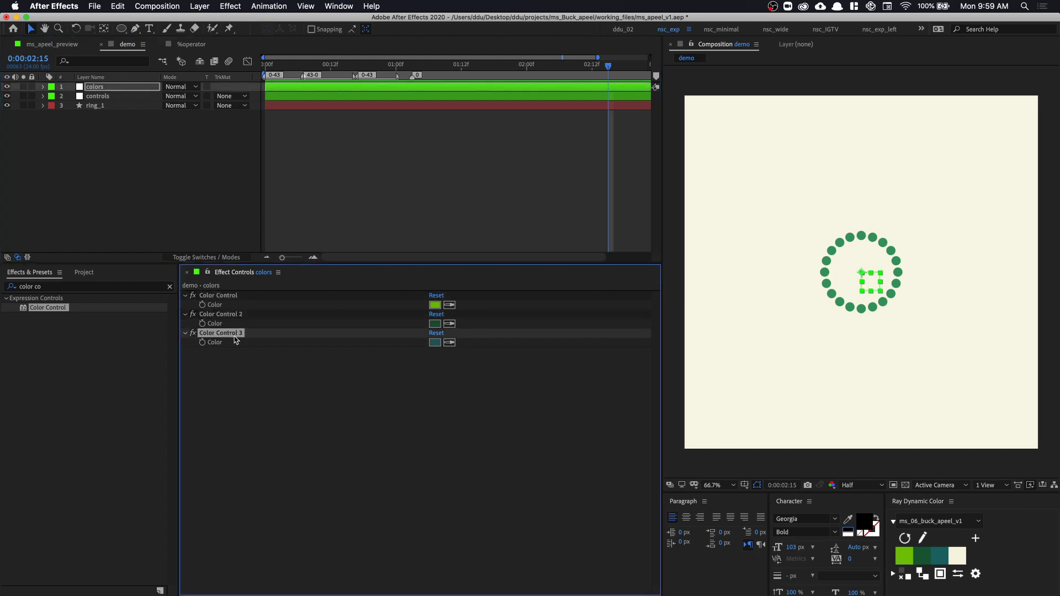
{"action": "left_click", "coordinate": [238, 297]}
{"action": "left_click", "coordinate": [241, 315]}
{"action": "left_click", "coordinate": [237, 298]}
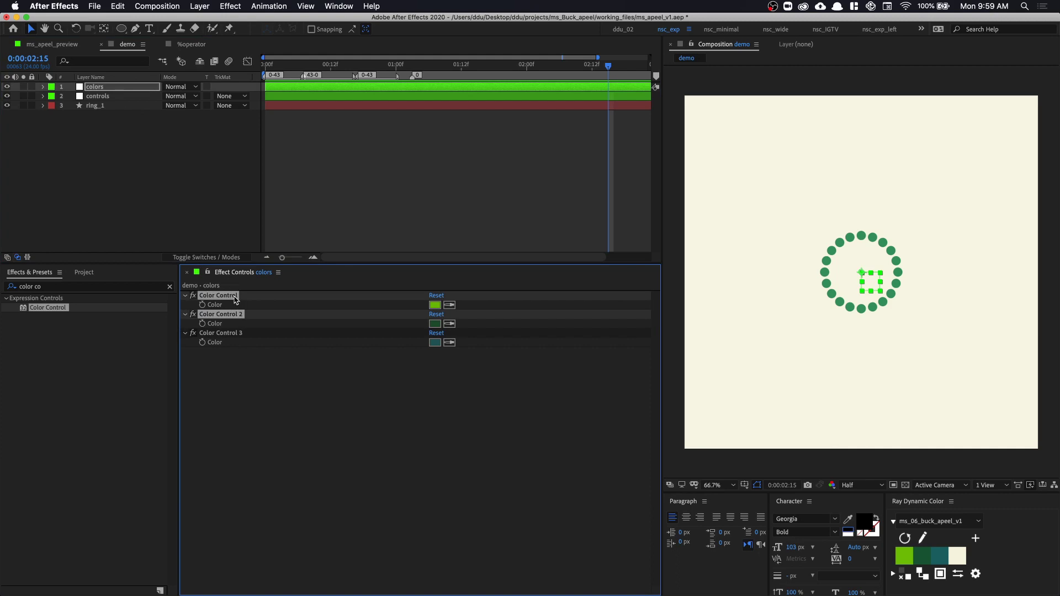
{"action": "left_click", "coordinate": [237, 315]}
{"action": "left_click", "coordinate": [240, 335]}
{"action": "left_click", "coordinate": [90, 115]}
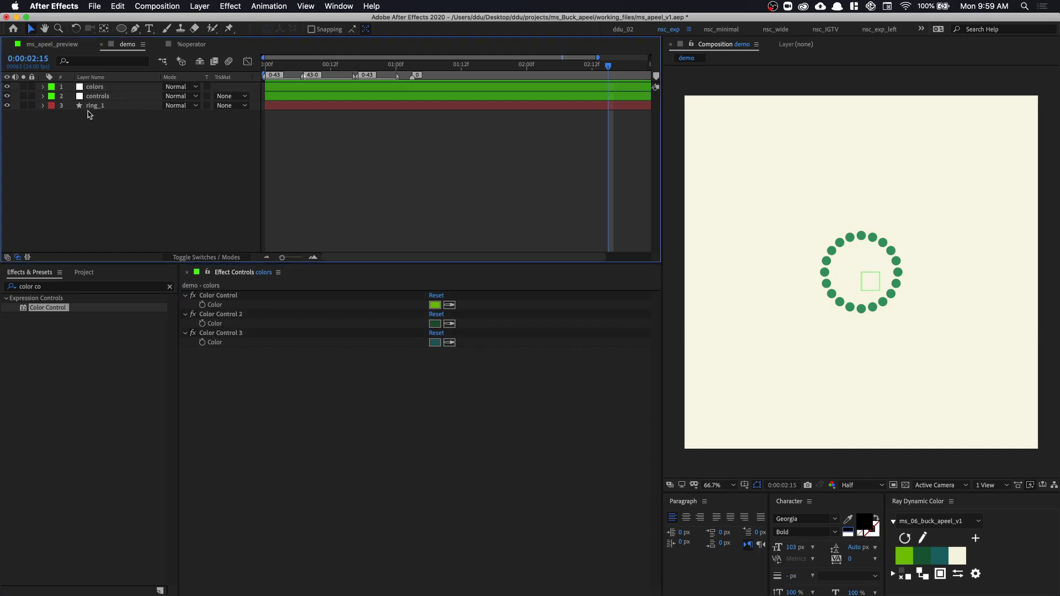
{"action": "left_click", "coordinate": [103, 109]}
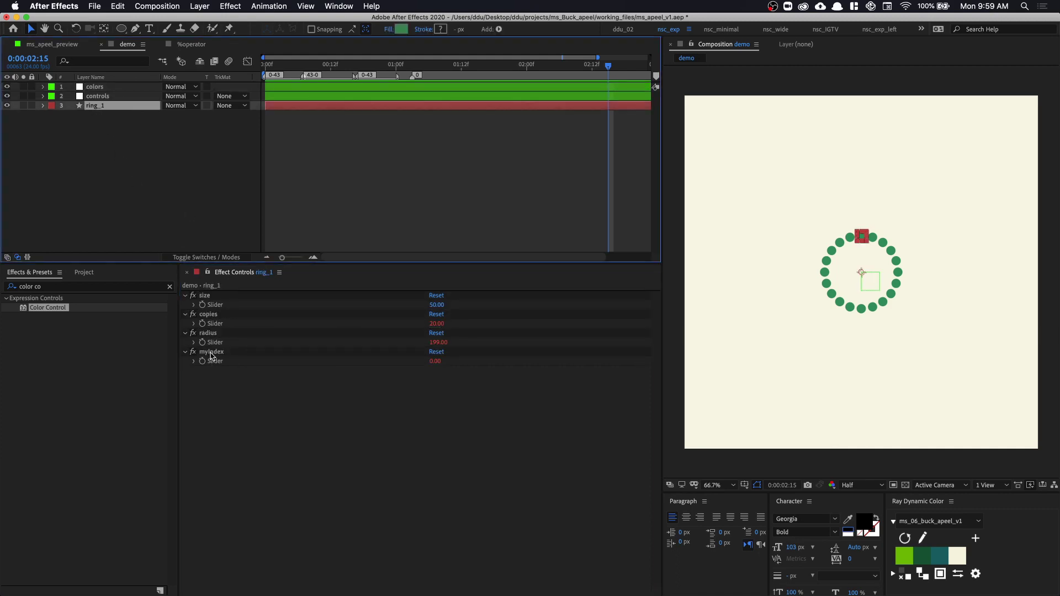
{"action": "left_click", "coordinate": [215, 355]}
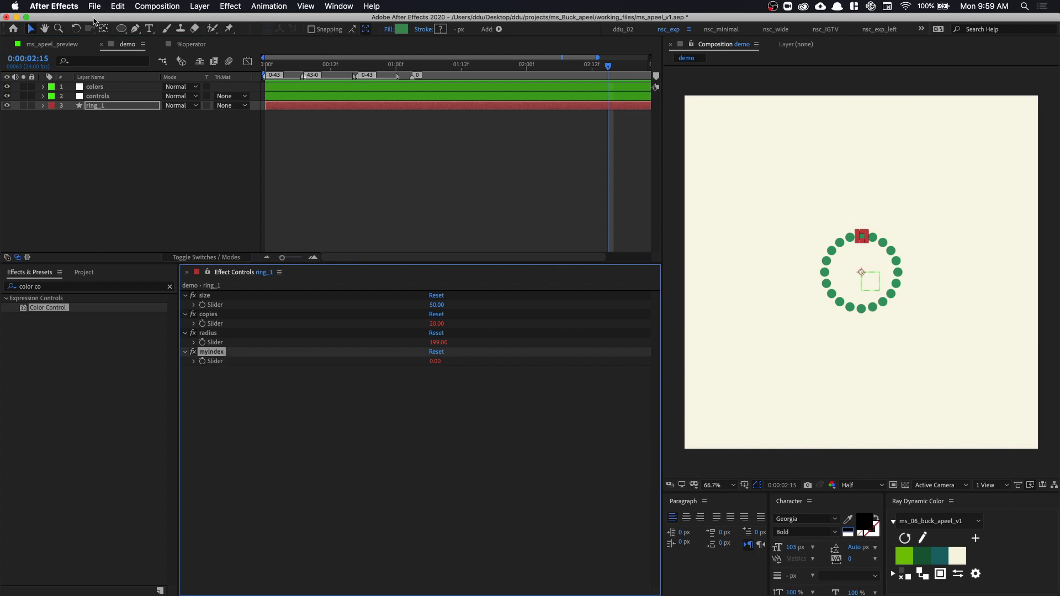
{"action": "left_click", "coordinate": [101, 88]}
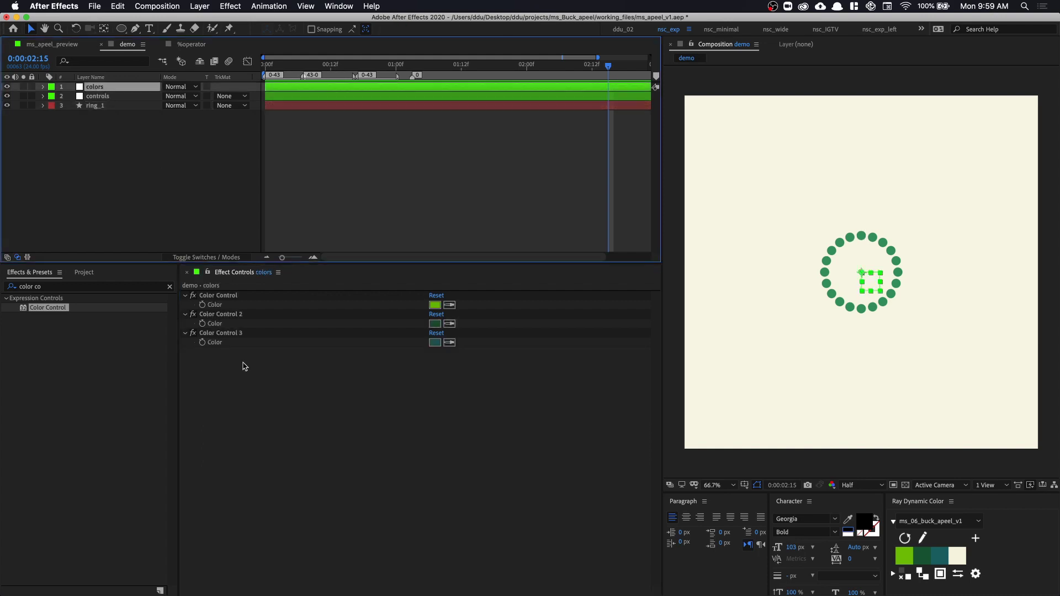
{"action": "left_click", "coordinate": [95, 105]}
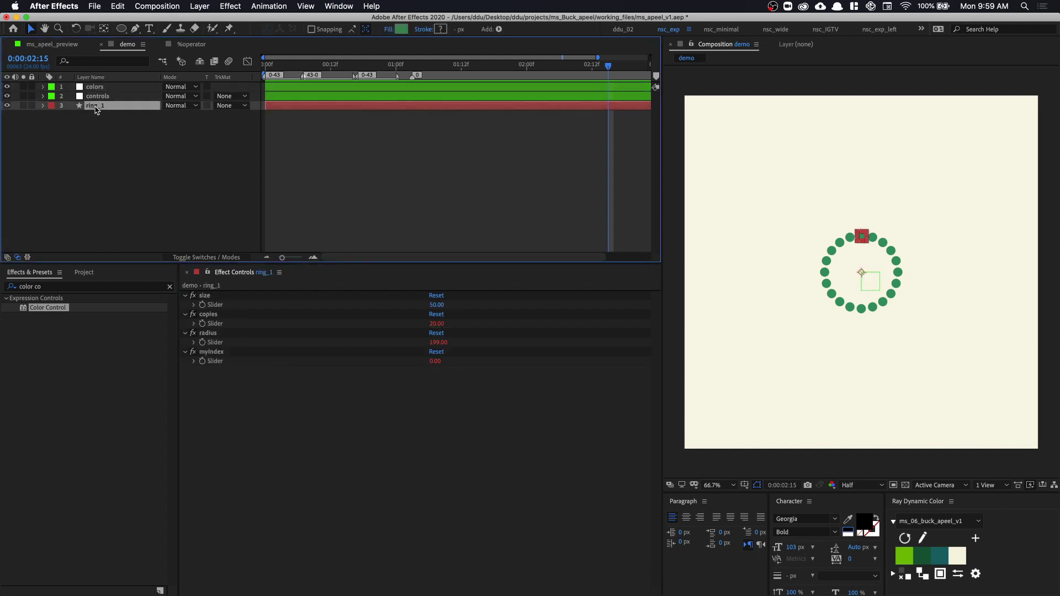
{"action": "key", "text": "super+d"}
{"action": "key", "text": "super+d"}
{"action": "key", "text": "super+d"}
{"action": "key", "text": "super+d"}
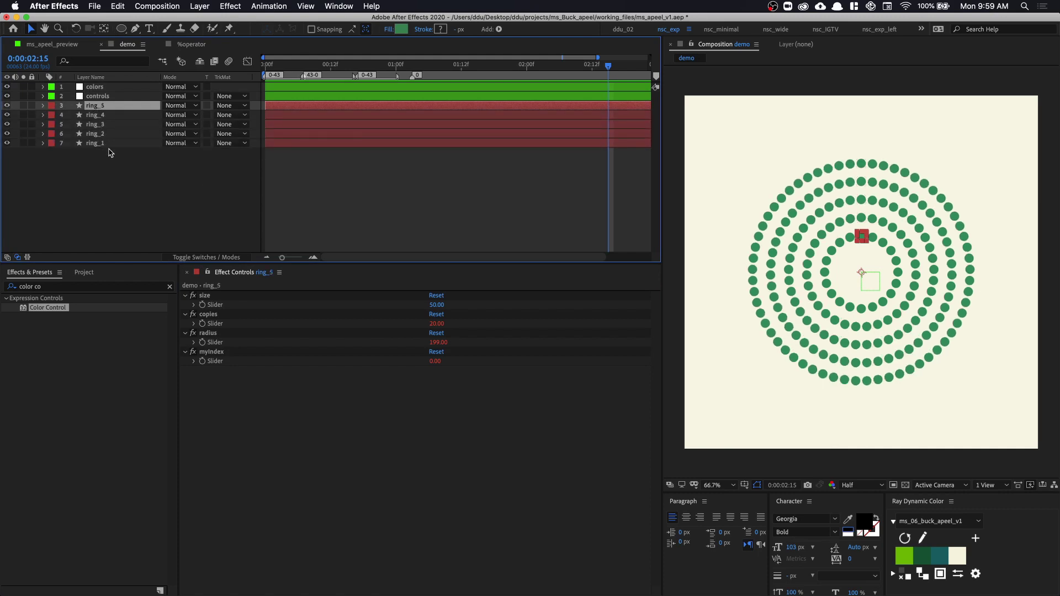
{"action": "key", "text": "super+d"}
{"action": "left_click", "coordinate": [91, 135]}
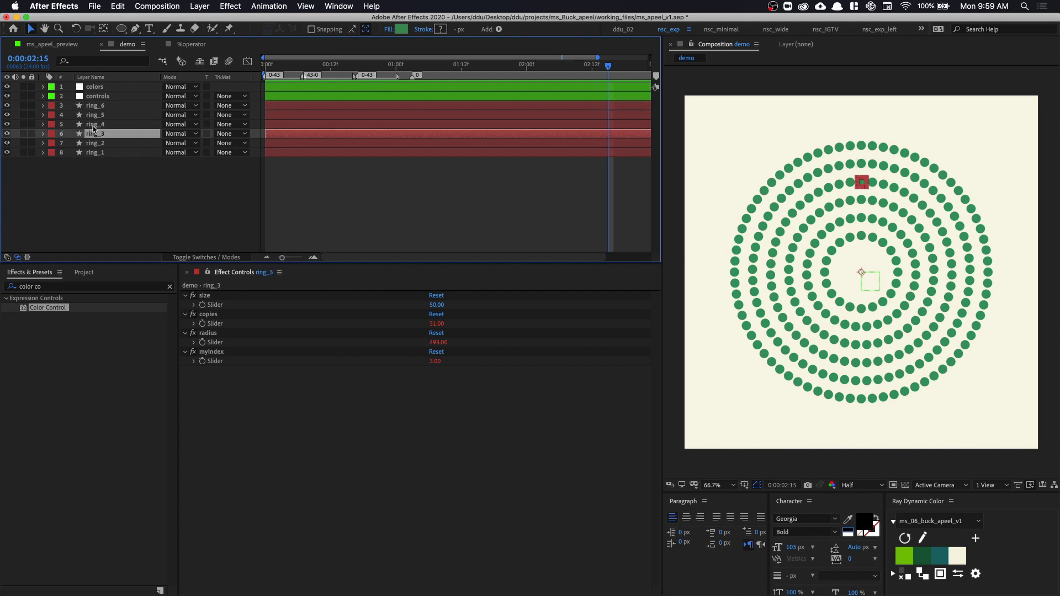
{"action": "left_click", "coordinate": [103, 89]}
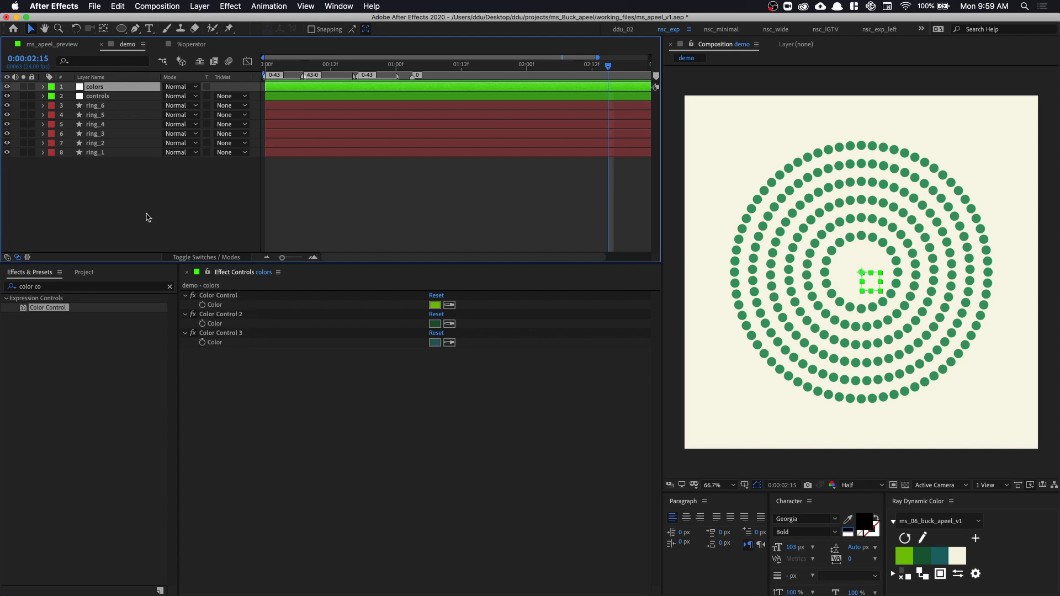
{"action": "left_click", "coordinate": [110, 111]}
{"action": "left_click", "coordinate": [111, 144], "text": "shift"}
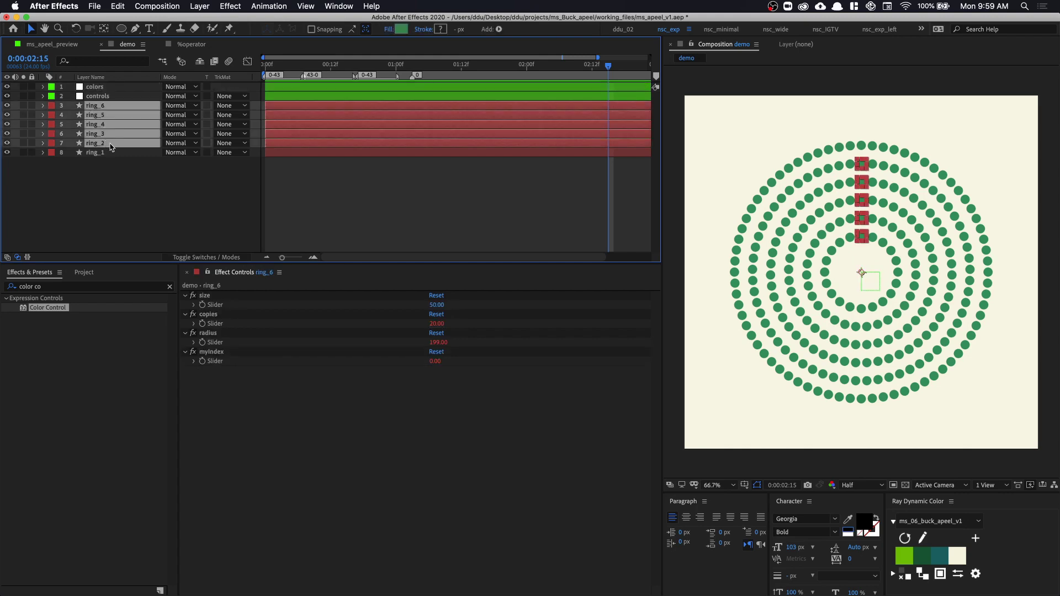
{"action": "key", "text": "Delete"}
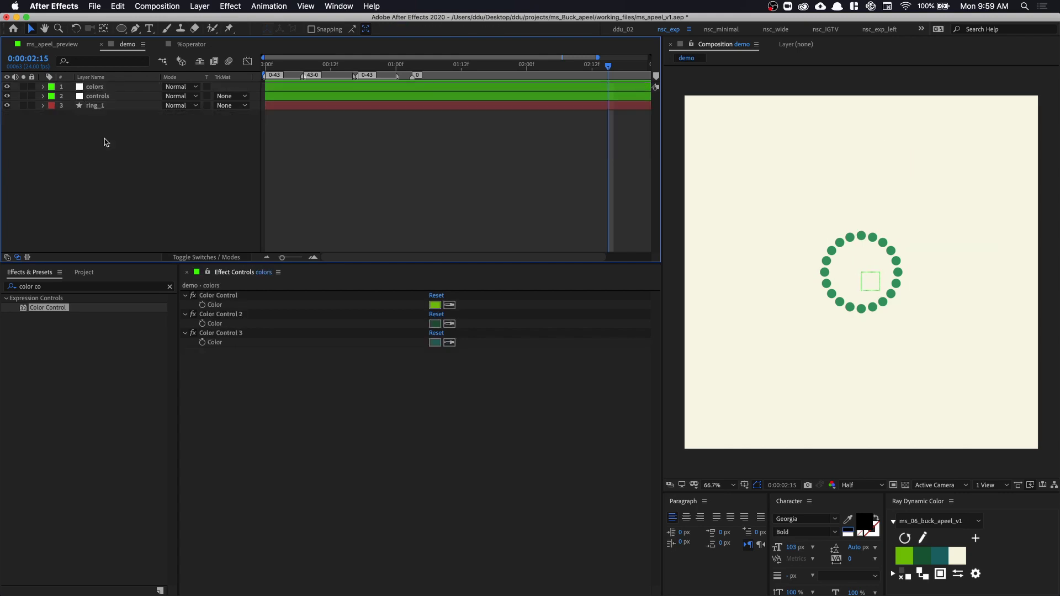
{"action": "left_click", "coordinate": [199, 44]}
{"action": "key", "text": "grave"}
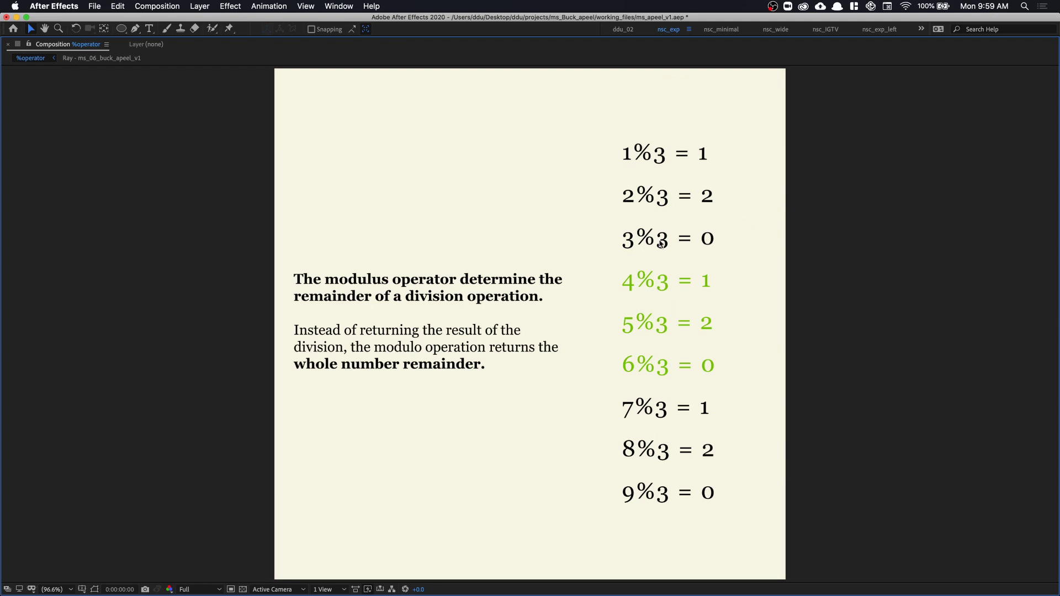
{"action": "scroll", "coordinate": [607, 251], "scroll_direction": "down", "scroll_amount": 1}
{"action": "key", "text": "v"}
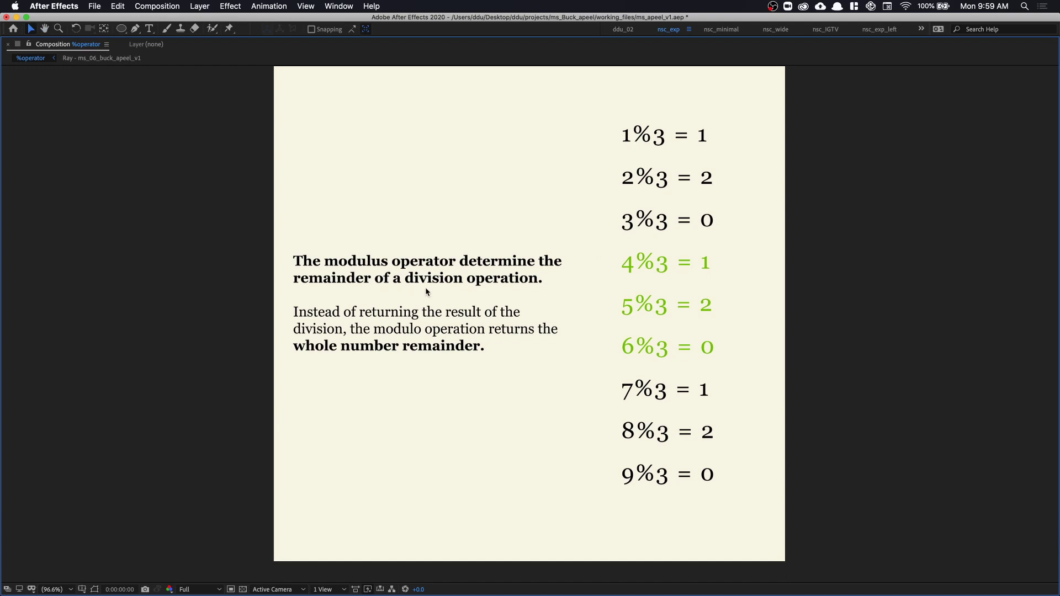
{"action": "key", "text": "h"}
{"action": "left_click_drag", "start_coordinate": [525, 319], "coordinate": [495, 317]}
{"action": "key", "text": "z"}
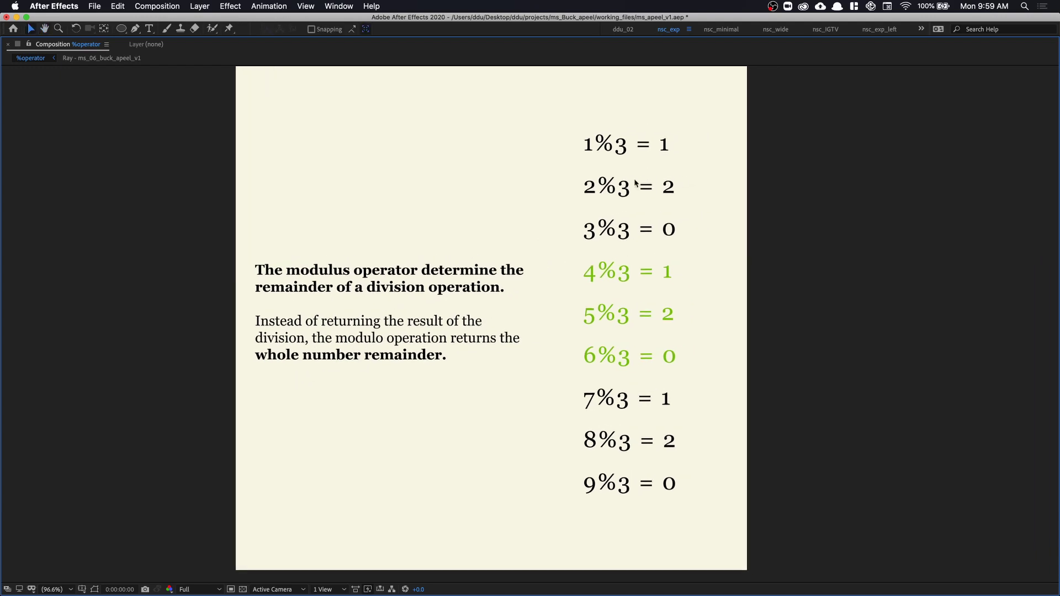
{"action": "left_click", "coordinate": [642, 173]}
{"action": "left_click", "coordinate": [519, 324]}
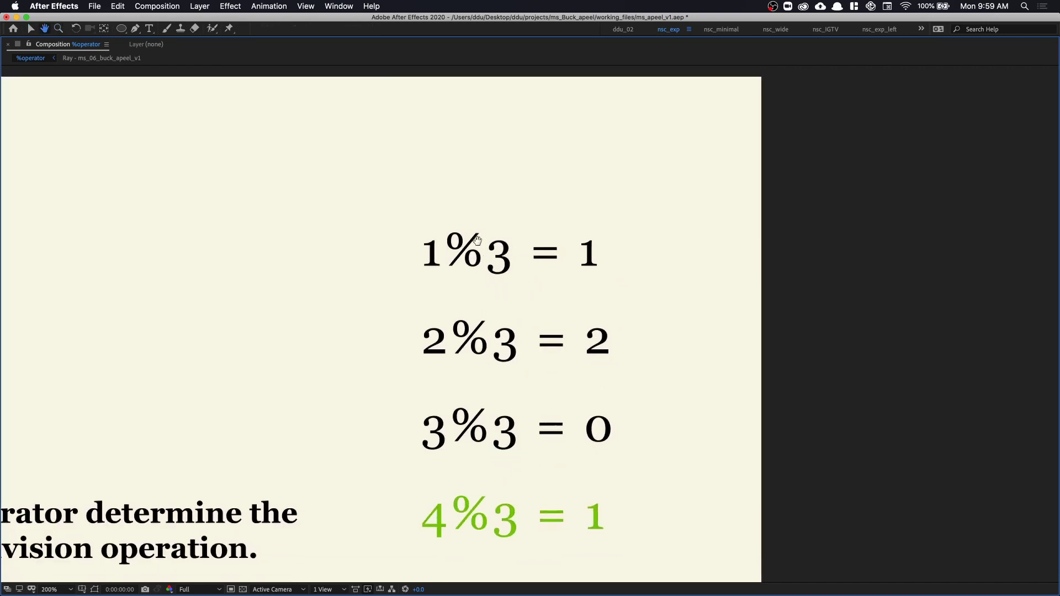
{"action": "key", "text": "h"}
{"action": "left_click_drag", "start_coordinate": [520, 272], "coordinate": [485, 221]}
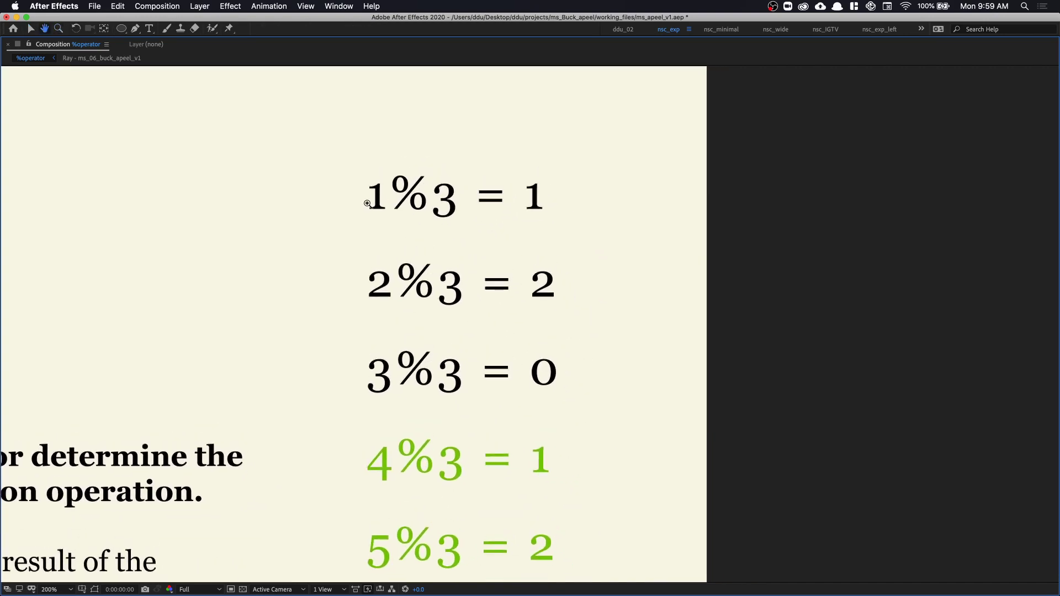
{"action": "left_click_drag", "start_coordinate": [414, 246], "coordinate": [480, 258]}
{"action": "scroll", "coordinate": [421, 274], "scroll_direction": "right", "scroll_amount": 5}
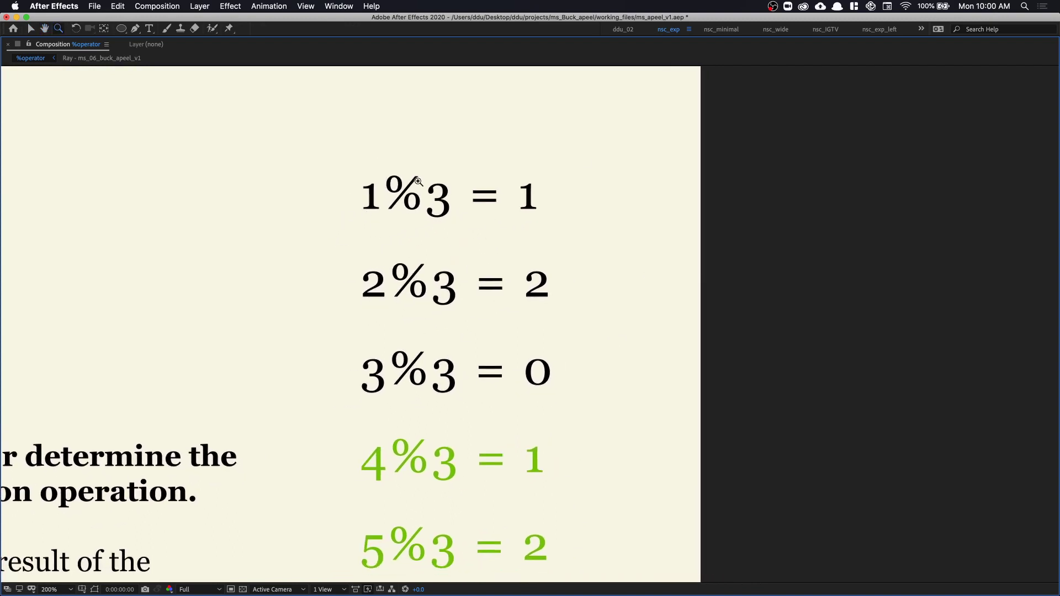
{"action": "left_click_drag", "start_coordinate": [486, 274], "coordinate": [484, 272]}
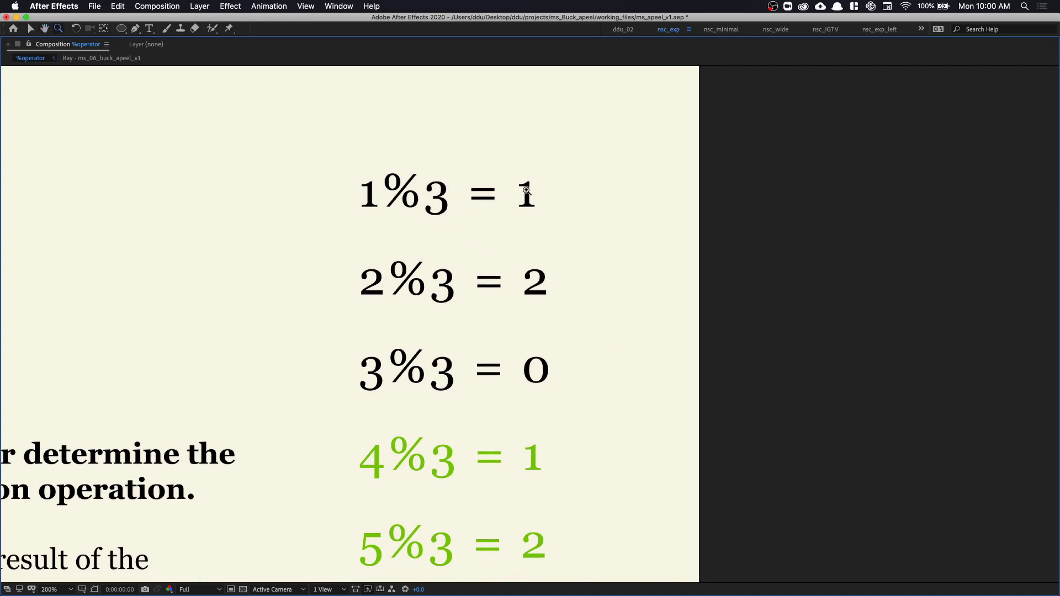
{"action": "left_click_drag", "start_coordinate": [528, 303], "coordinate": [523, 250]}
{"action": "scroll", "coordinate": [523, 250], "scroll_direction": "down", "scroll_amount": 3}
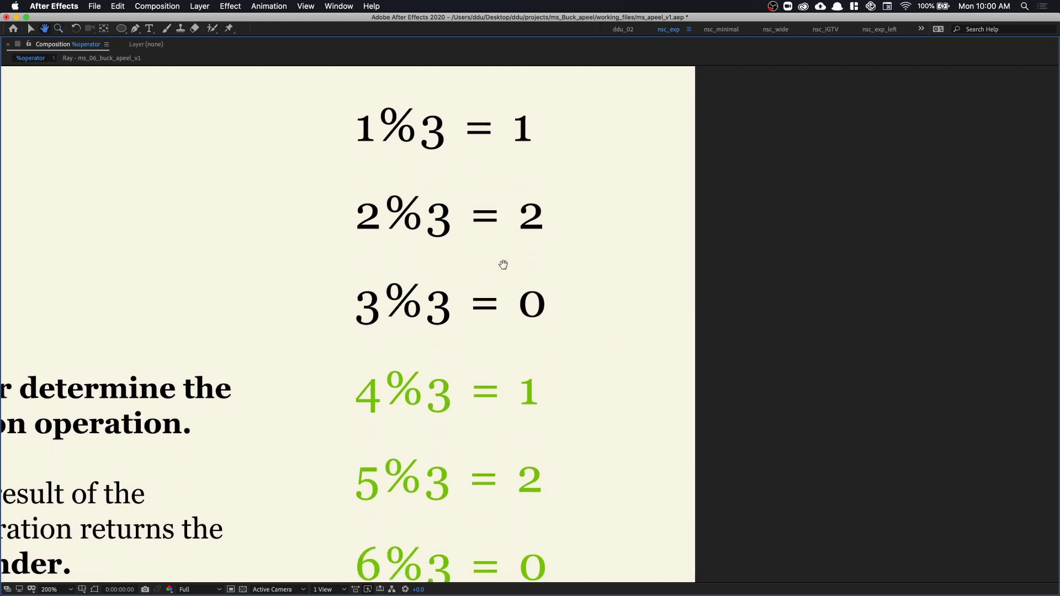
{"action": "key", "text": "z"}
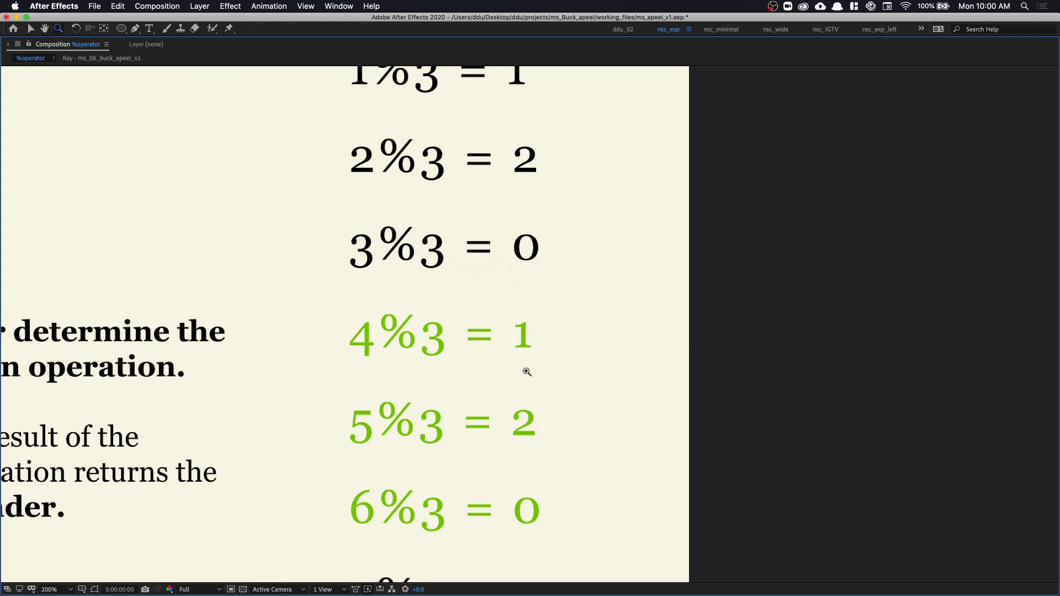
{"action": "left_click_drag", "start_coordinate": [526, 372], "coordinate": [518, 284]}
{"action": "key", "text": "h"}
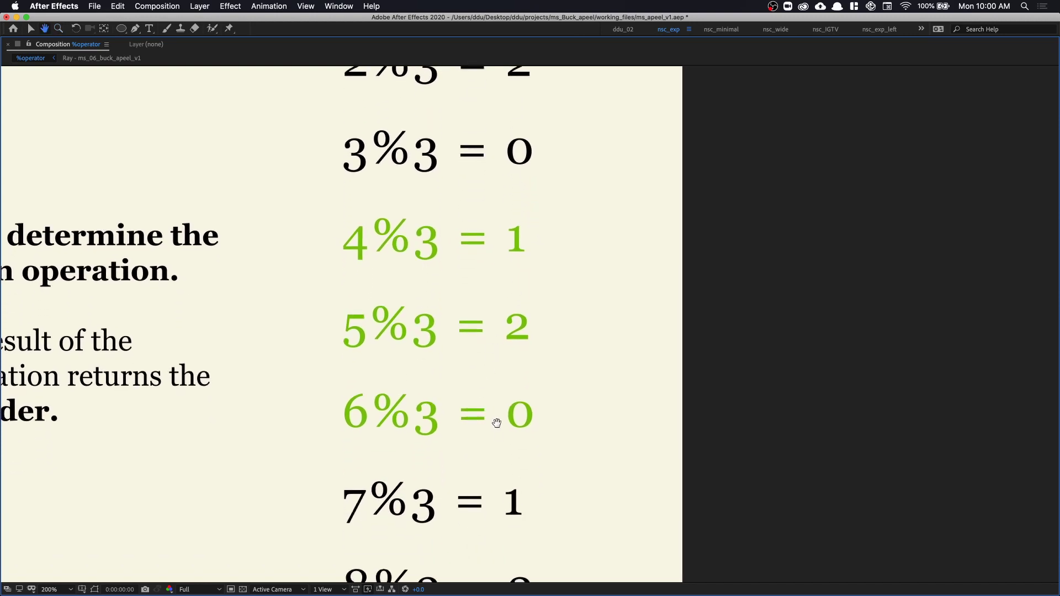
{"action": "scroll", "coordinate": [497, 398], "scroll_direction": "down", "scroll_amount": 2}
{"action": "scroll", "coordinate": [461, 272], "scroll_direction": "up", "scroll_amount": 10}
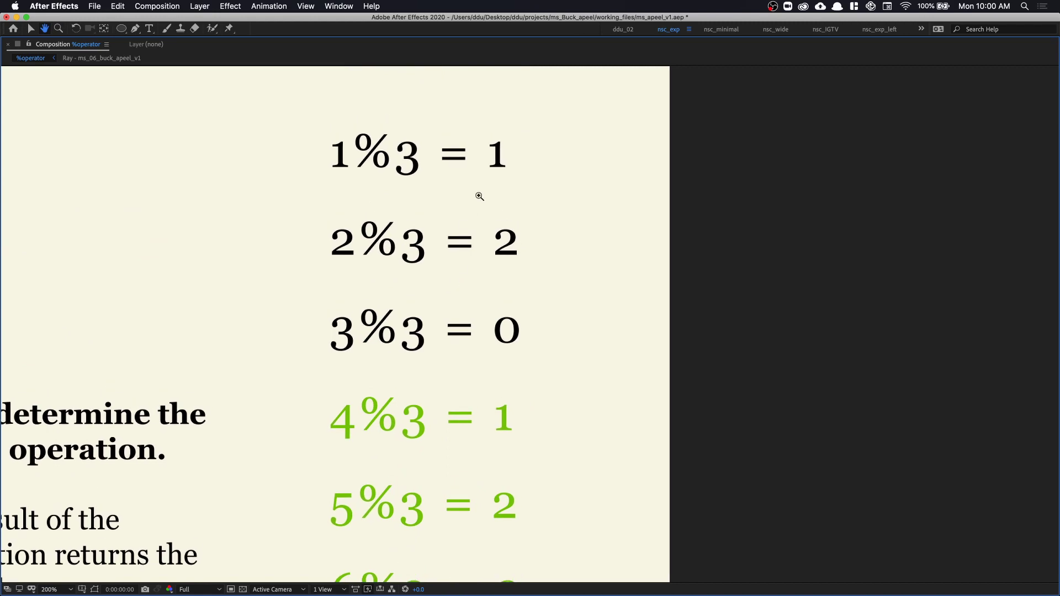
{"action": "key", "text": "z"}
{"action": "left_click_drag", "start_coordinate": [502, 329], "coordinate": [489, 300]}
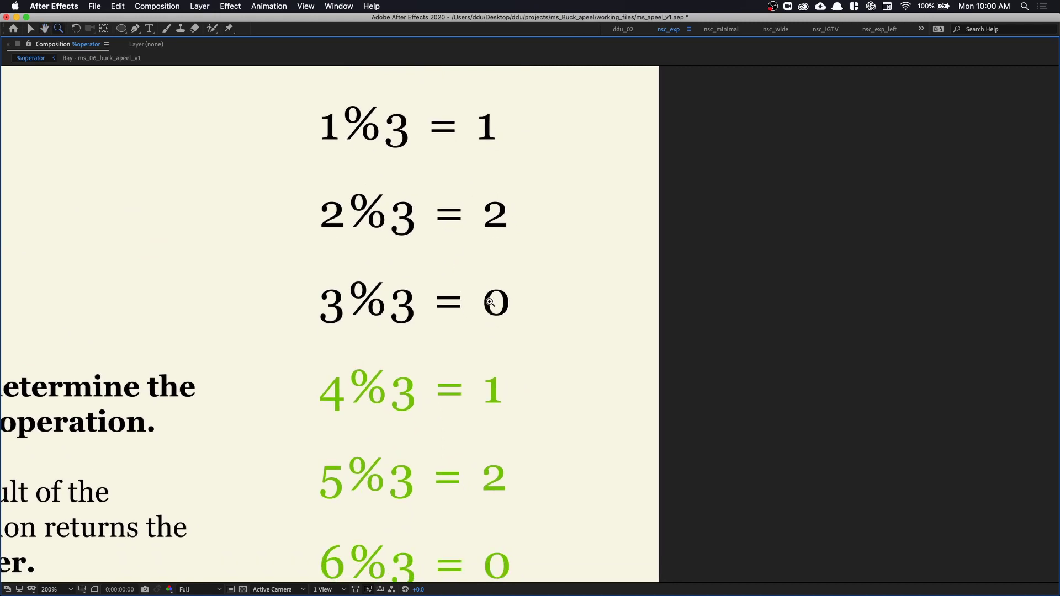
{"action": "key", "text": "shift+slash"}
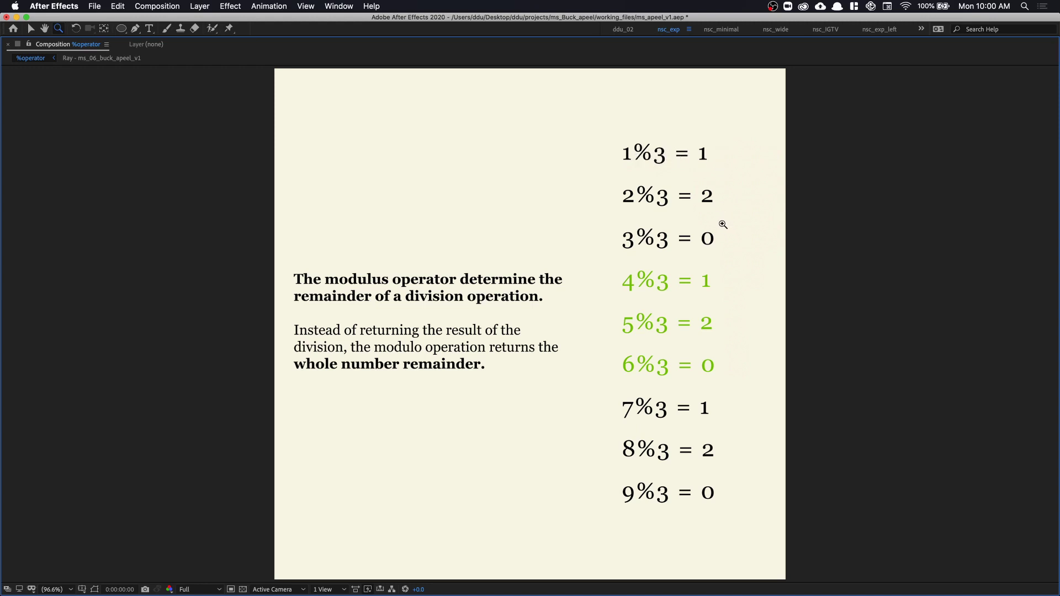
{"action": "key", "text": "grave"}
{"action": "left_click", "coordinate": [128, 45]}
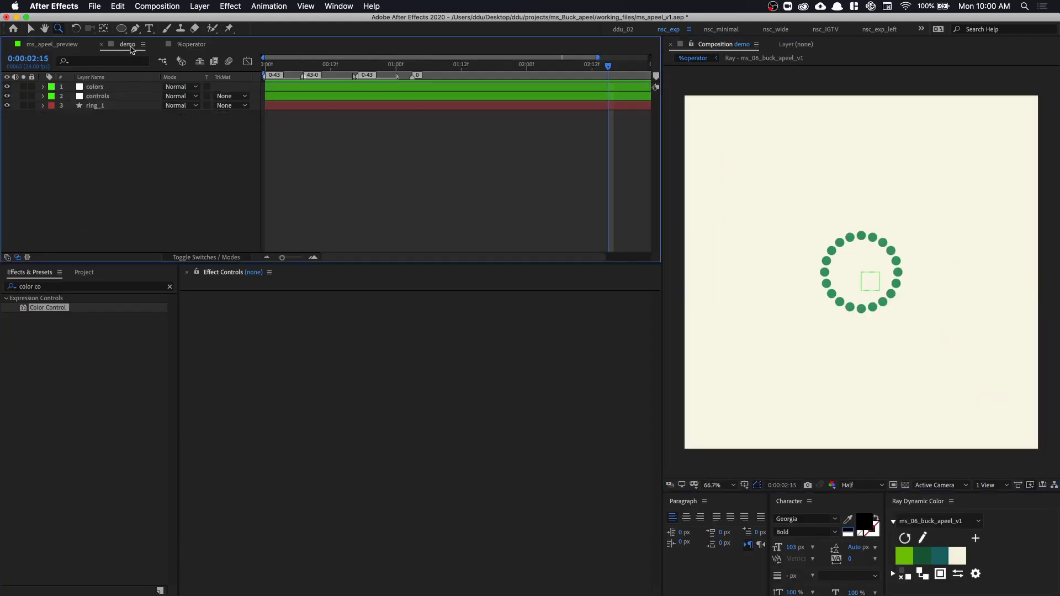
Step: Write ring_1's Fill Color expression reading the myIndex slider, with num = myIndex%3+1
{"action": "left_click", "coordinate": [116, 106]}
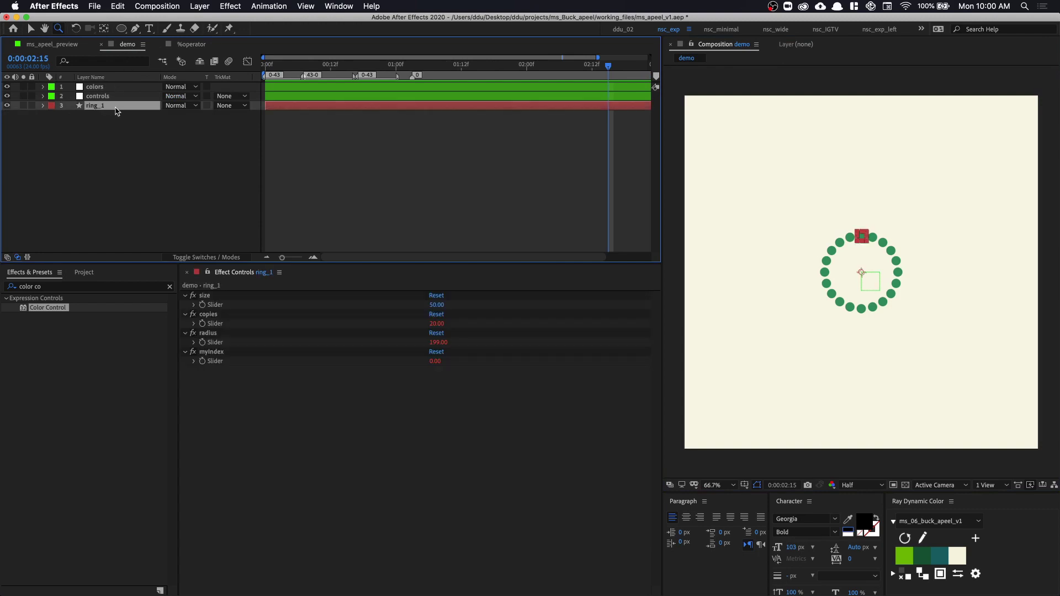
{"action": "left_click", "coordinate": [43, 106]}
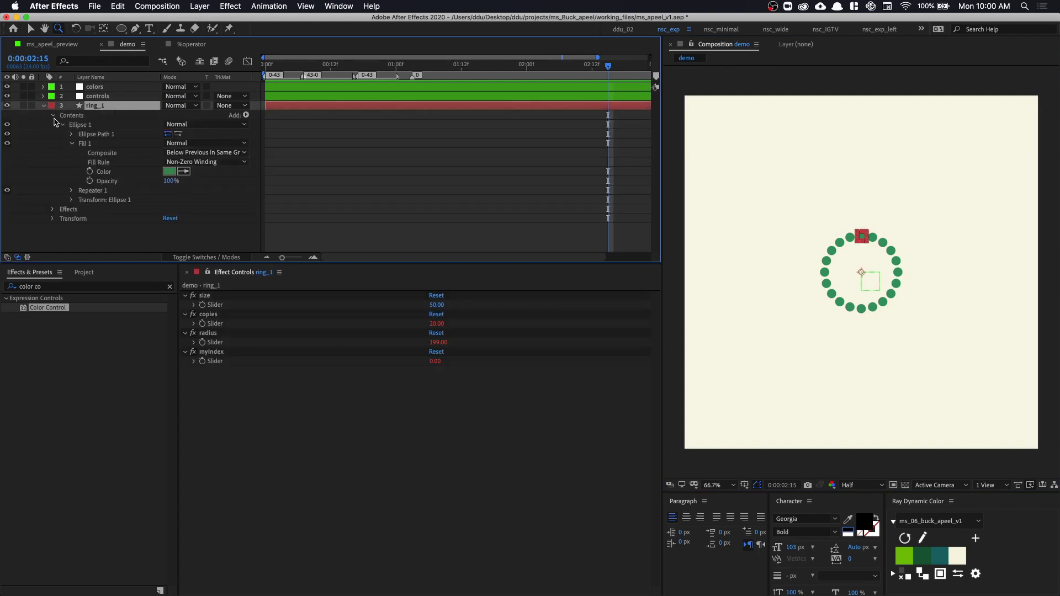
{"action": "left_click", "coordinate": [90, 172], "text": "alt"}
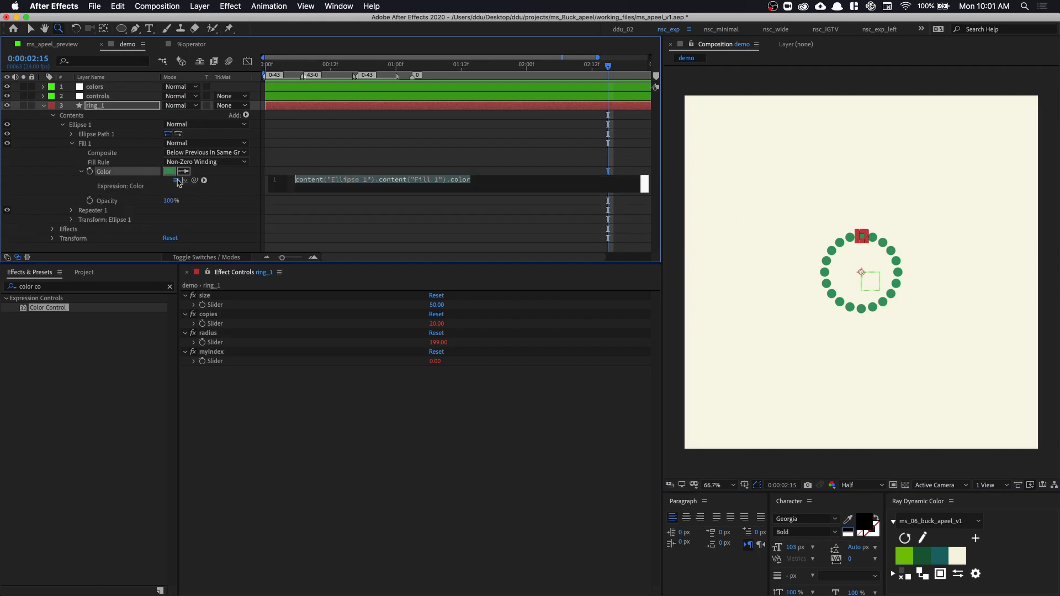
{"action": "type", "text": "myInde"}
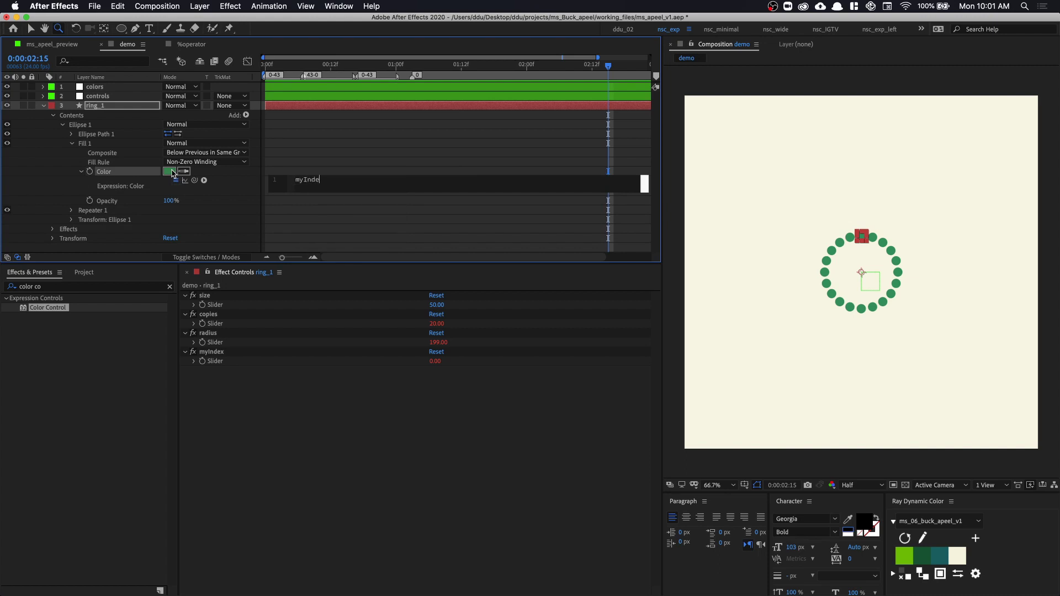
{"action": "left_click_drag", "start_coordinate": [190, 181], "coordinate": [250, 363]}
{"action": "key", "text": "Return"}
{"action": "key", "text": "Return"}
{"action": "key", "text": "Return"}
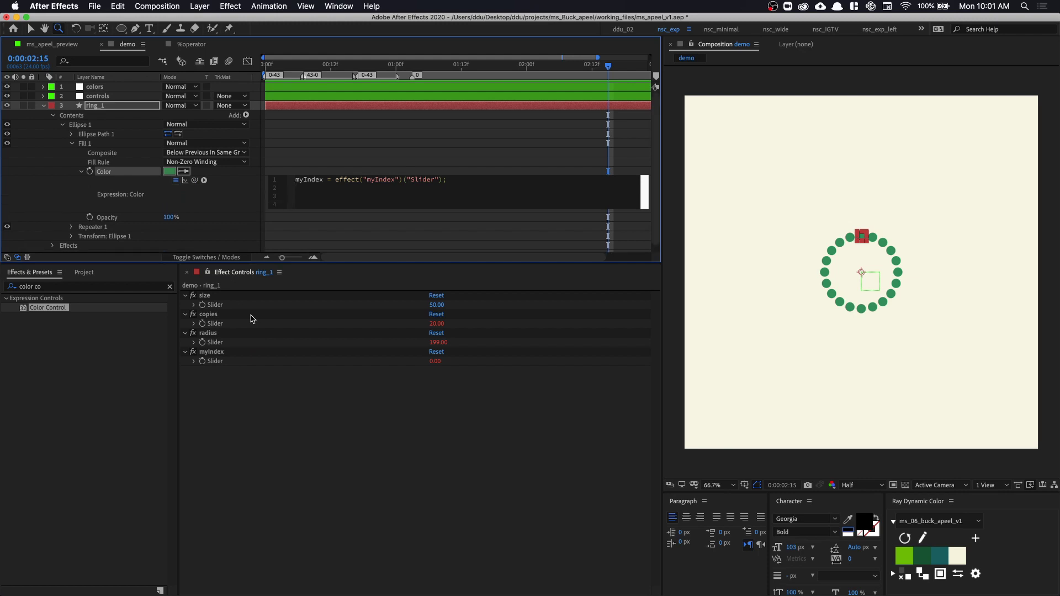
{"action": "type", "text": "num = my"}
{"action": "key", "text": "Return"}
{"action": "key", "text": "Return"}
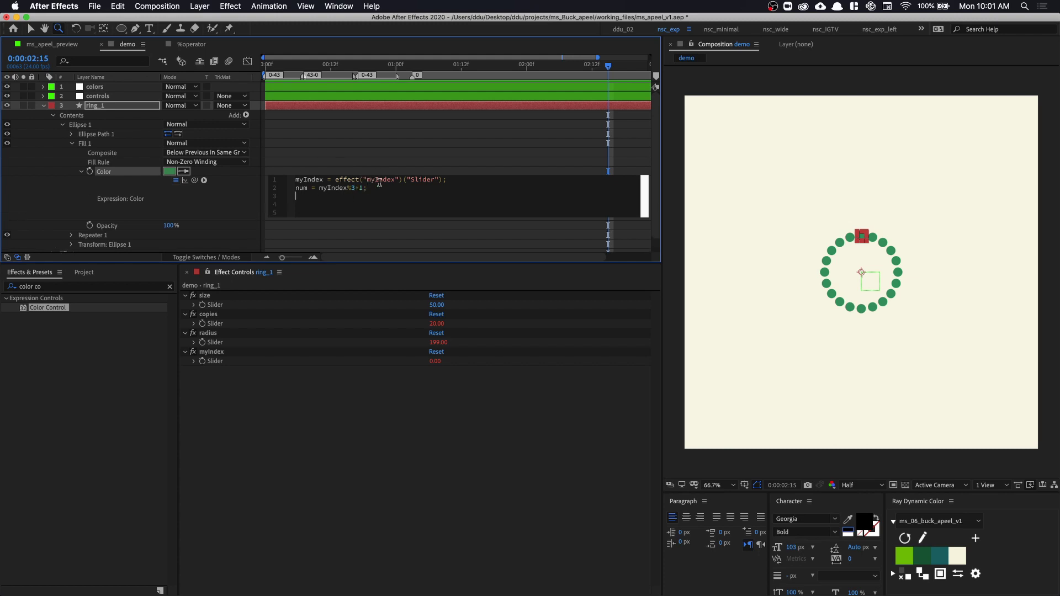
{"action": "left_click", "coordinate": [129, 86]}
{"action": "left_click", "coordinate": [346, 199]}
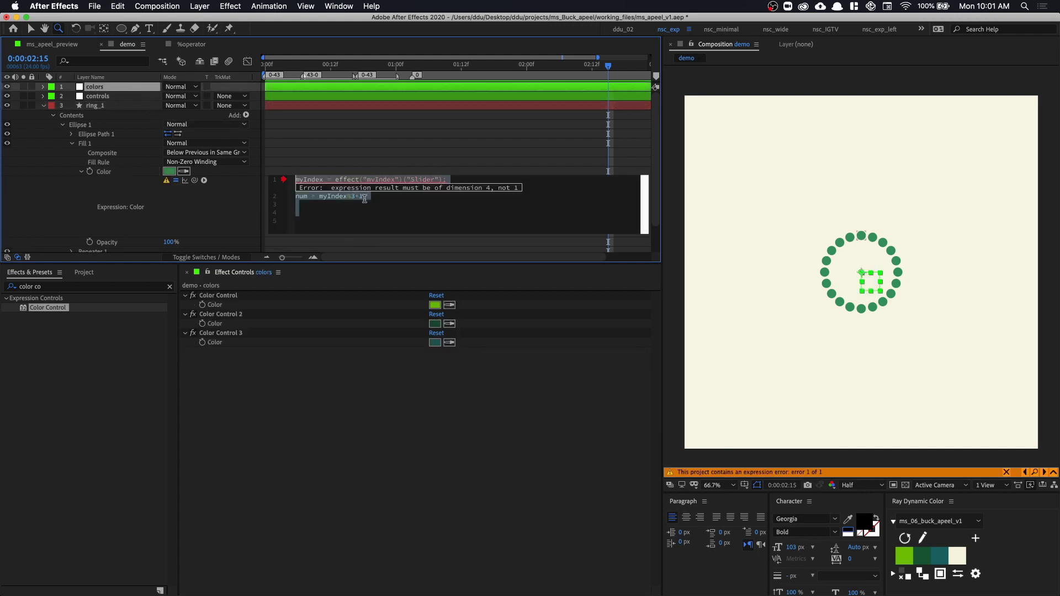
Step: End the fill expression with thisComp.layer("colors").effect(num)("Color"), clearing the error
{"action": "left_click_drag", "start_coordinate": [194, 182], "coordinate": [212, 305]}
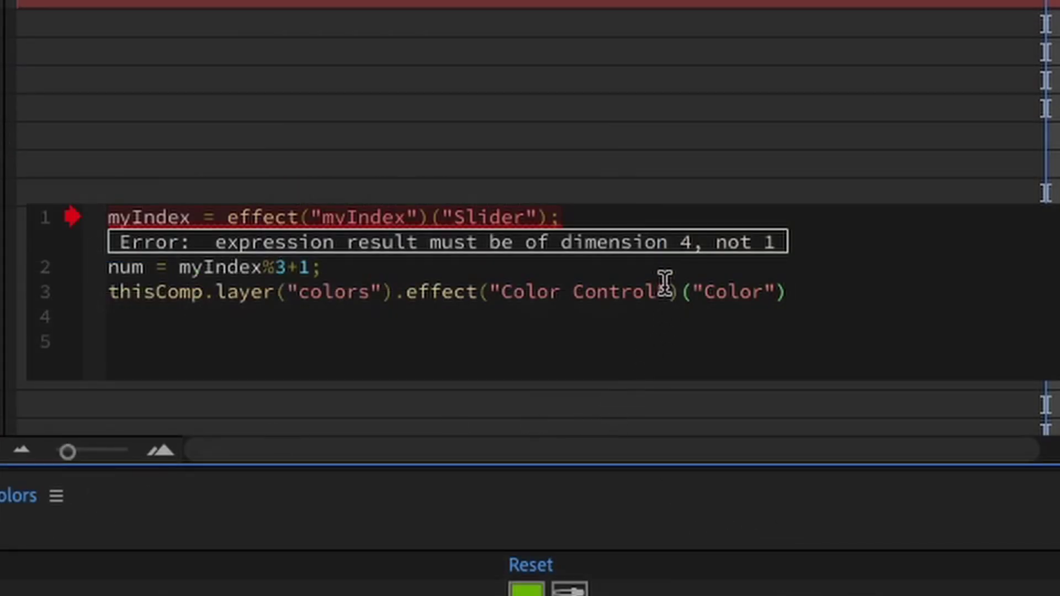
{"action": "left_click_drag", "start_coordinate": [667, 292], "coordinate": [491, 291]}
{"action": "key", "text": "BackSpace"}
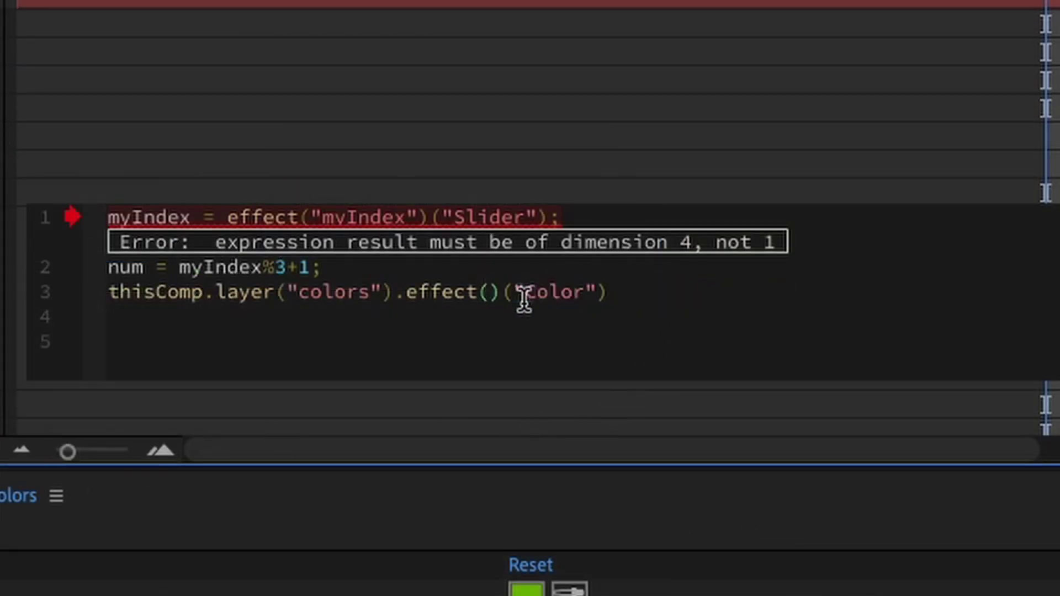
{"action": "type", "text": "num"}
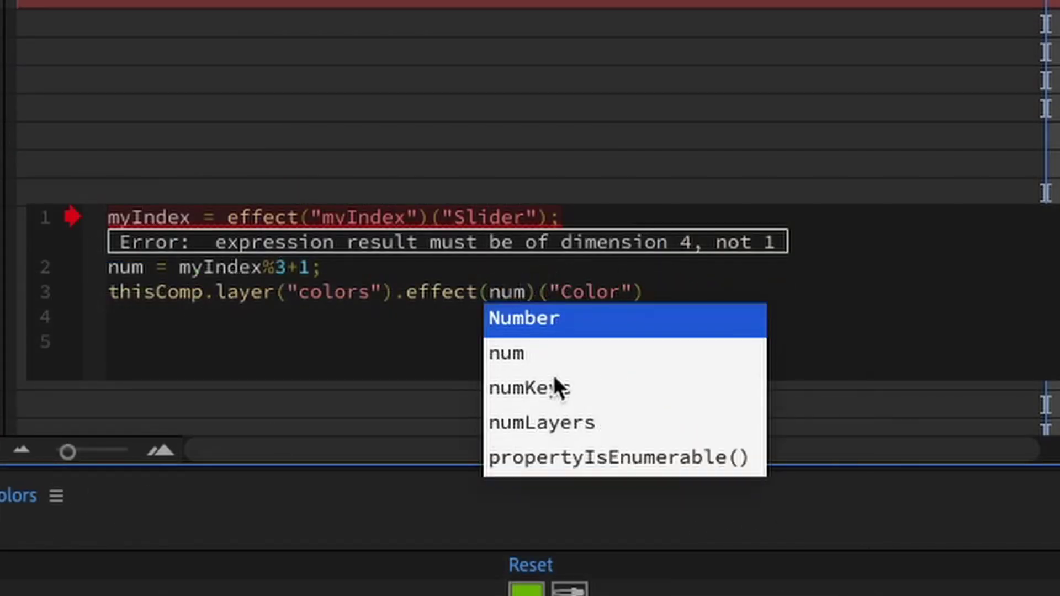
{"action": "key", "text": "KP_Enter"}
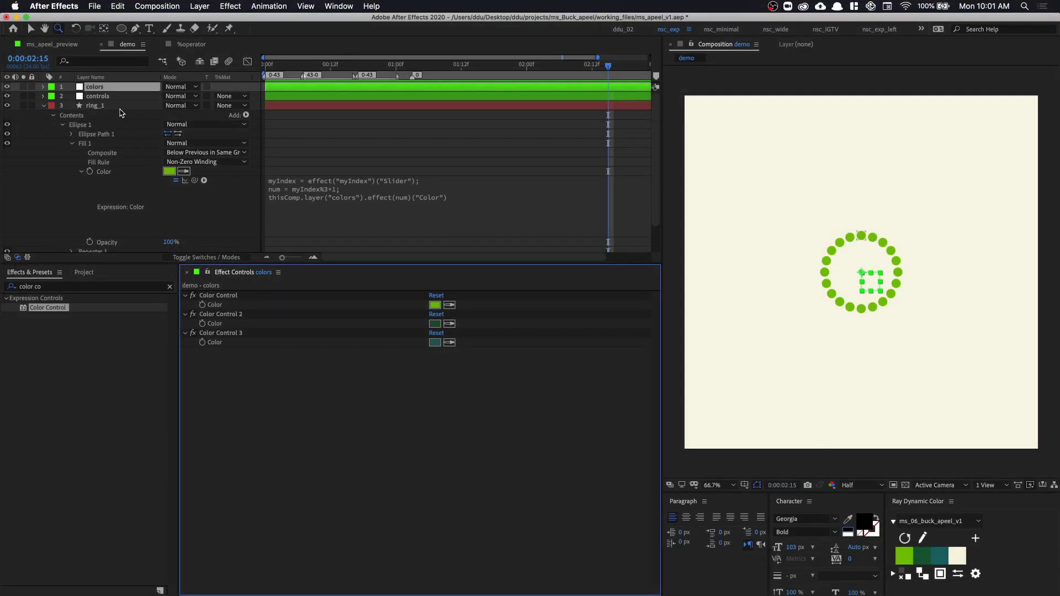
{"action": "left_click", "coordinate": [311, 189]}
{"action": "left_click", "coordinate": [331, 187]}
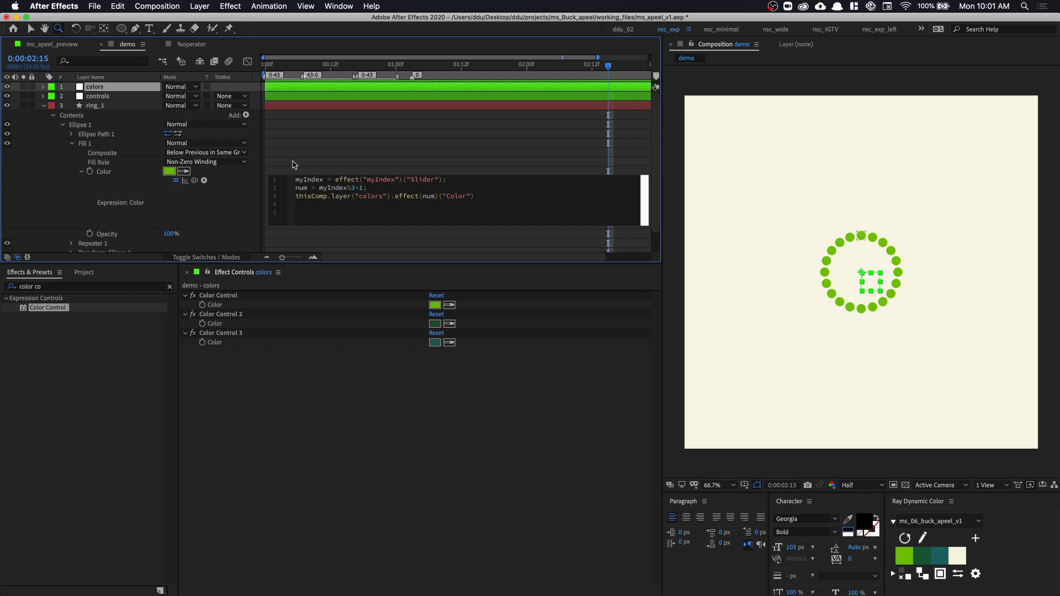
{"action": "left_click", "coordinate": [95, 106]}
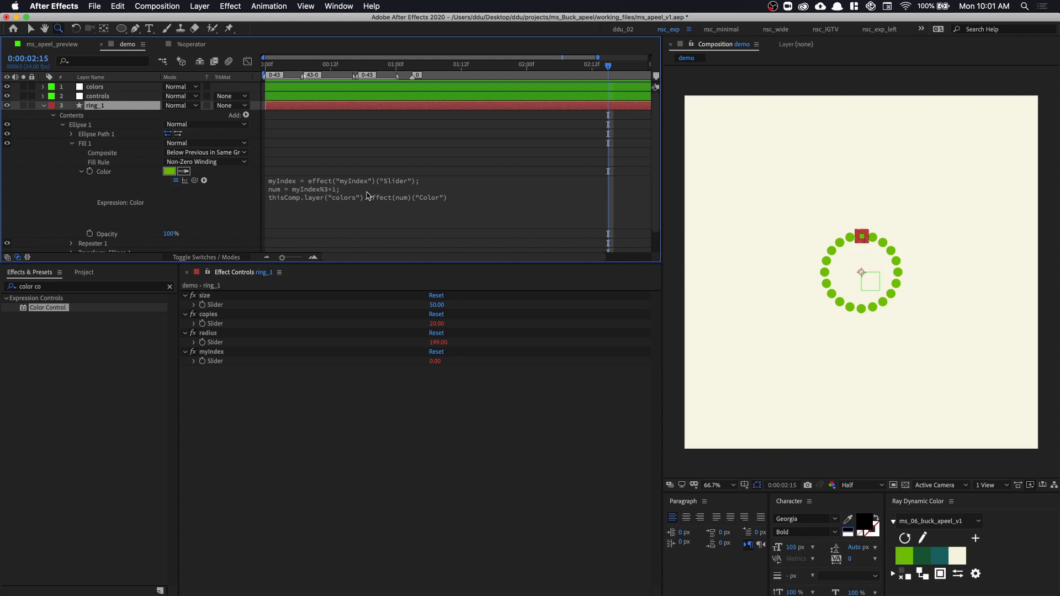
{"action": "left_click", "coordinate": [116, 88]}
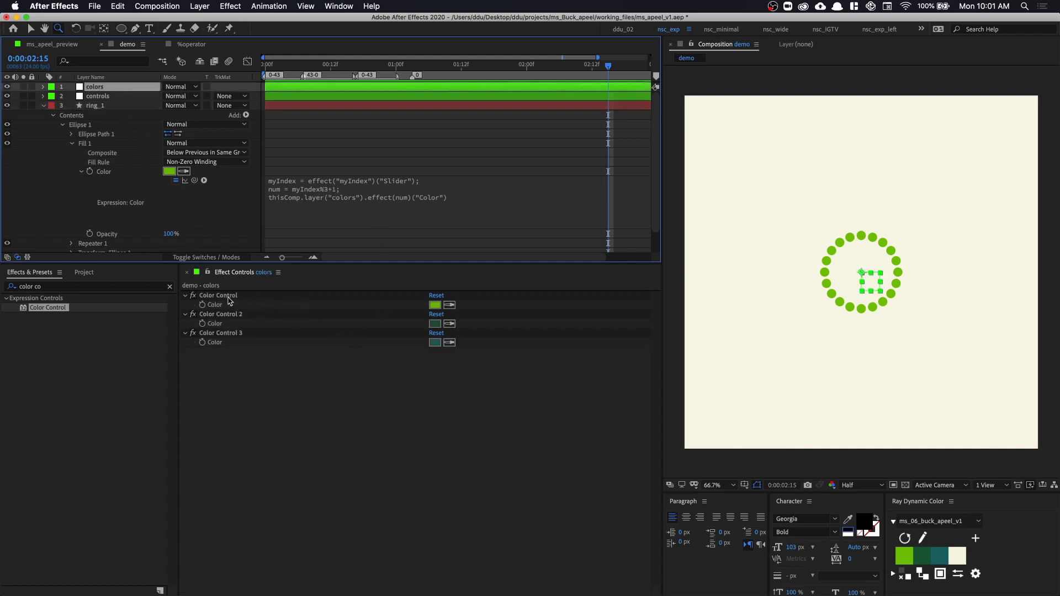
{"action": "left_click", "coordinate": [91, 106]}
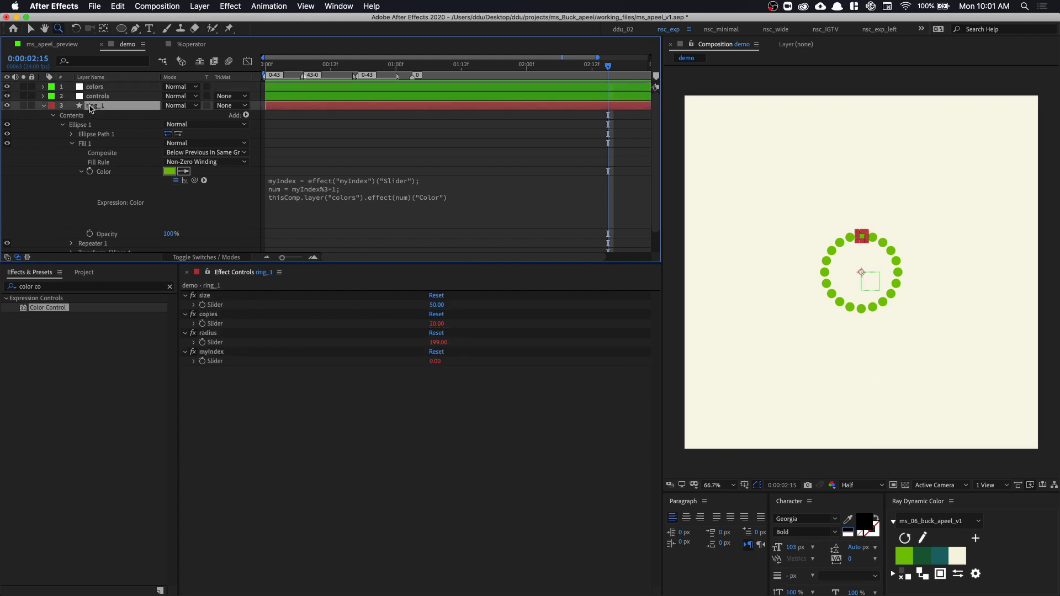
Step: Duplicate ring_1 repeatedly to create rings up to ring_9
{"action": "key", "text": "super+d"}
{"action": "key", "text": "super+d"}
{"action": "key", "text": "super+d"}
{"action": "key", "text": "super+d"}
{"action": "key", "text": "super+d"}
{"action": "key", "text": "super+d"}
{"action": "key", "text": "super+d"}
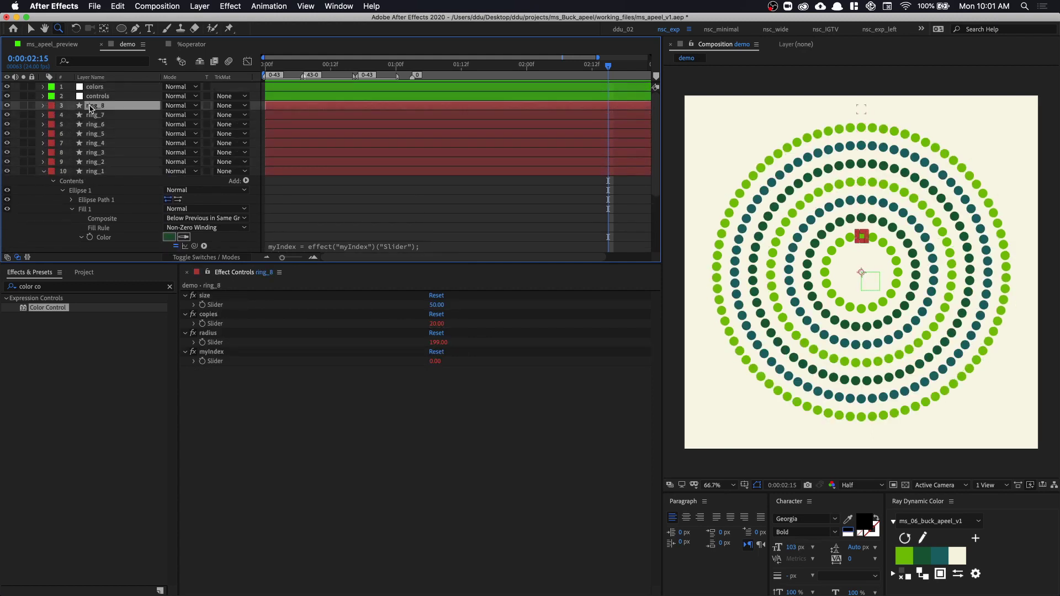
{"action": "key", "text": "super+d"}
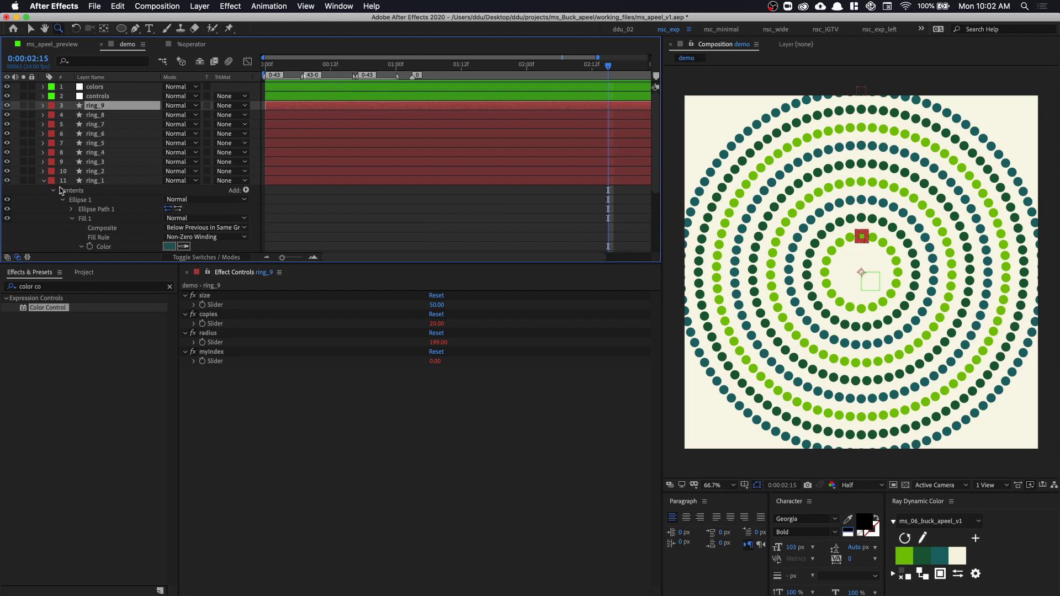
{"action": "left_click", "coordinate": [44, 181]}
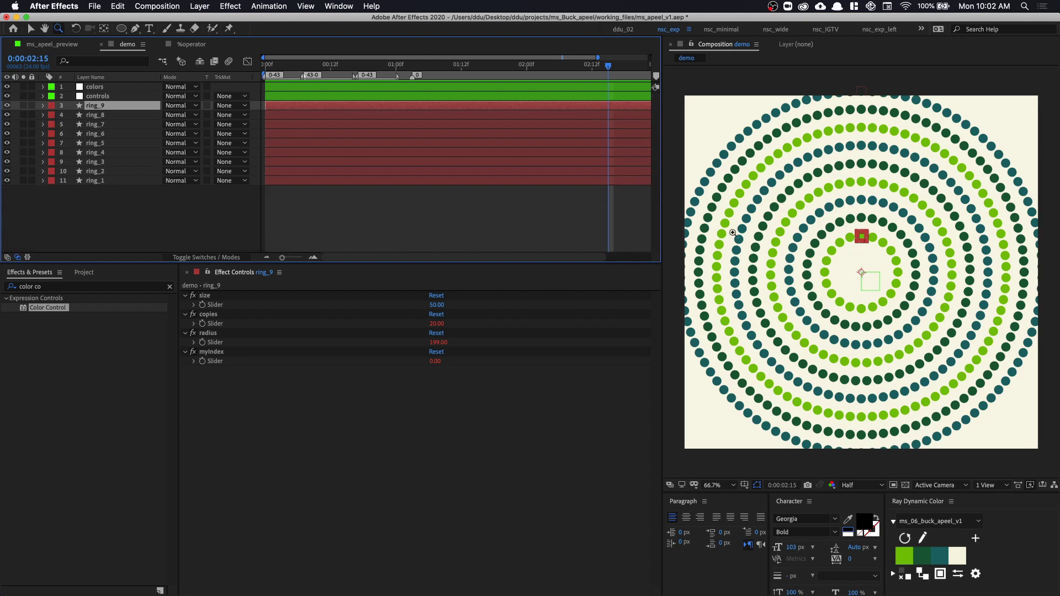
Step: Reorder the colors layer's Color Control effects to change the ring colour sequence
{"action": "left_click", "coordinate": [110, 87]}
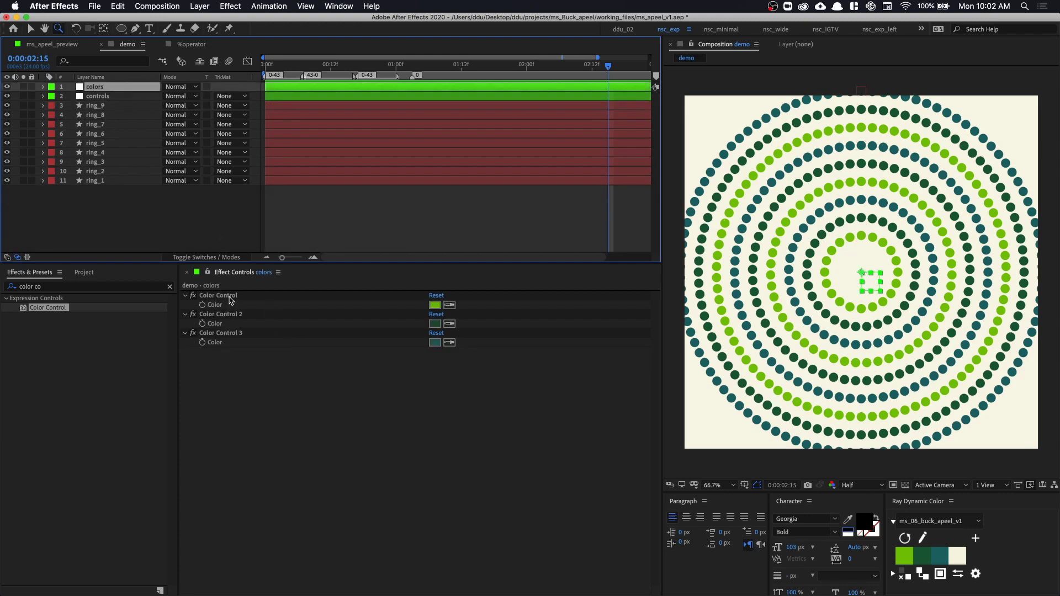
{"action": "mouse_move", "coordinate": [231, 301]}
{"action": "left_mouse_down"}
{"action": "mouse_move", "coordinate": [236, 332]}
{"action": "mouse_move", "coordinate": [218, 295]}
{"action": "left_mouse_up"}
{"action": "left_click", "coordinate": [221, 333], "text": "shift"}
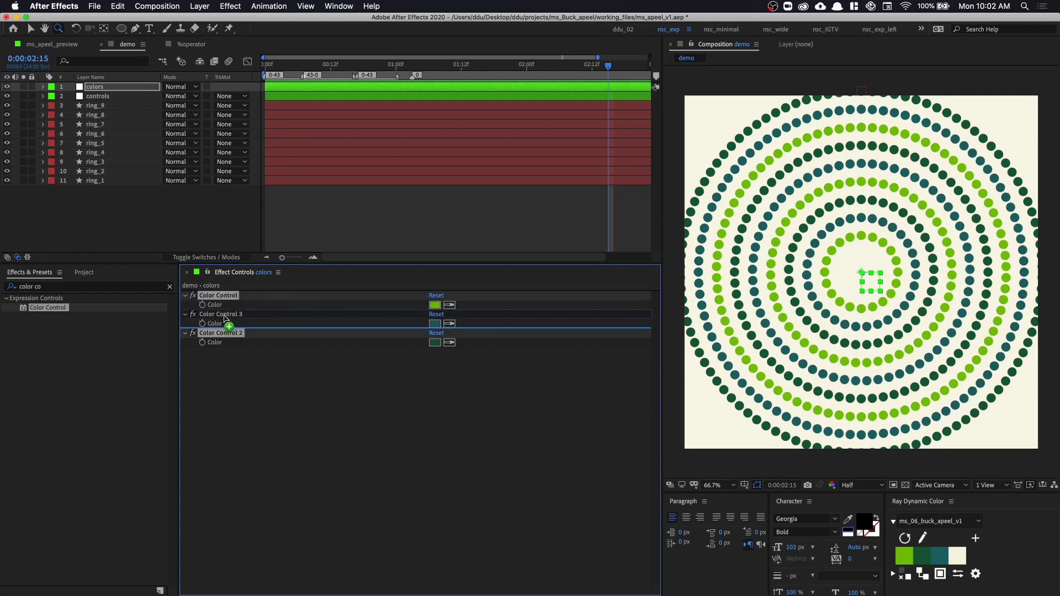
{"action": "mouse_move", "coordinate": [220, 333]}
{"action": "left_mouse_down"}
{"action": "mouse_move", "coordinate": [224, 313]}
{"action": "mouse_move", "coordinate": [215, 318]}
{"action": "left_mouse_up"}
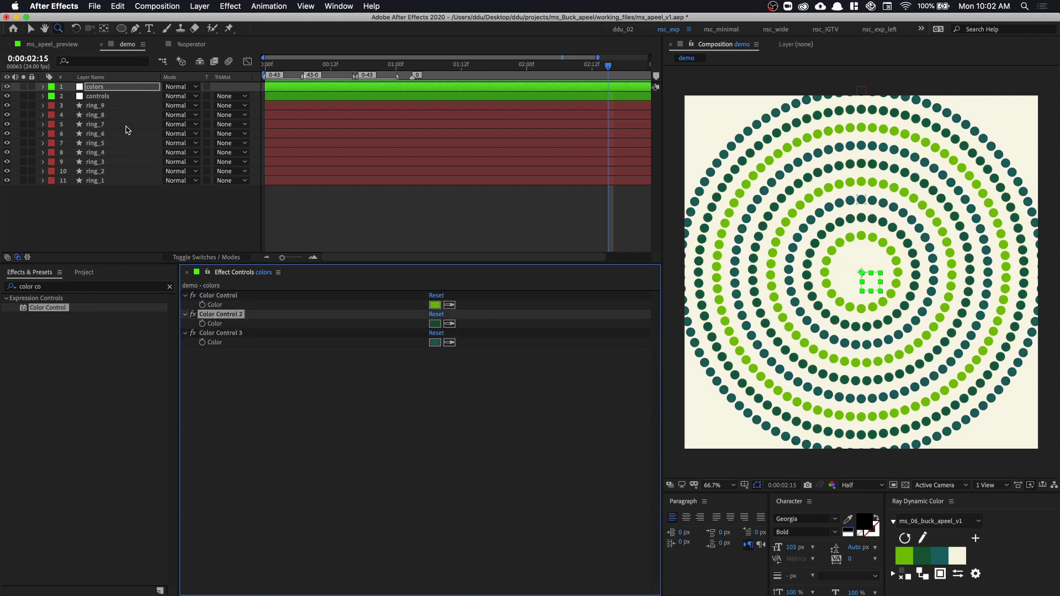
{"action": "left_click", "coordinate": [122, 106]}
{"action": "left_click", "coordinate": [122, 96]}
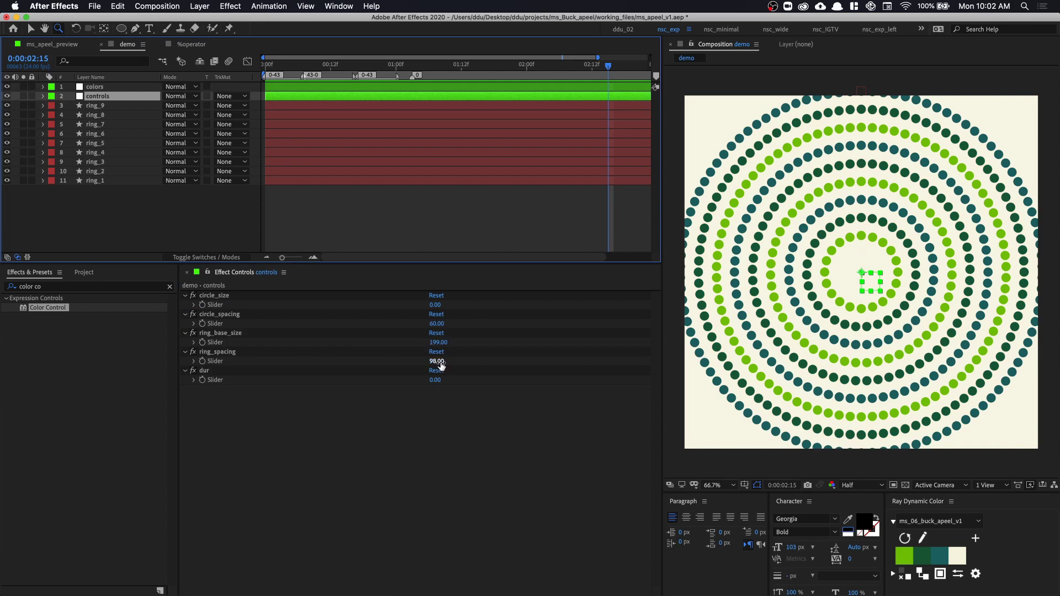
Step: Lower ring_spacing to 54 and duplicate ring_9 repeatedly up to ring_14
{"action": "left_click_drag", "start_coordinate": [440, 364], "coordinate": [417, 365]}
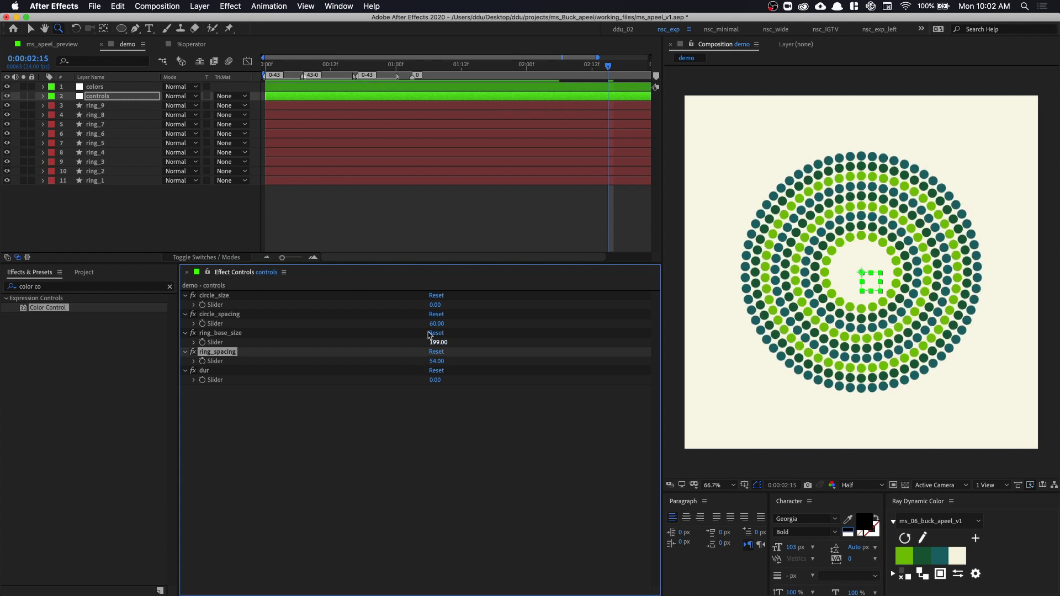
{"action": "left_click", "coordinate": [104, 106]}
{"action": "key", "text": "super+d"}
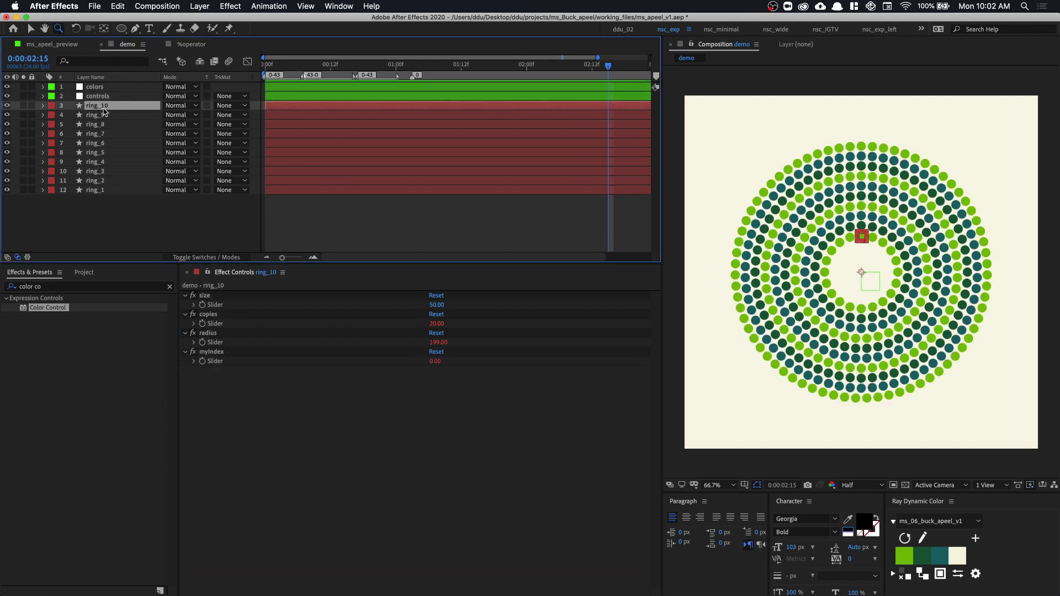
{"action": "key", "text": "super+d"}
{"action": "key", "text": "super+d"}
{"action": "key", "text": "super+d"}
{"action": "key", "text": "super+d"}
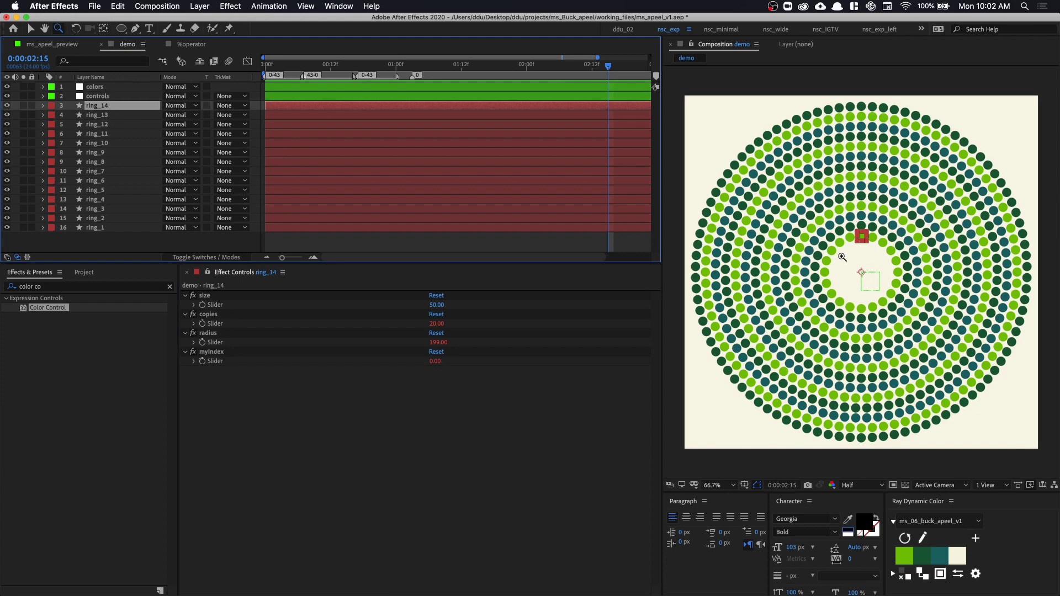
Step: Select the controls layer's circle_size effect, then select the ring_2 through ring_14 layers
{"action": "left_click", "coordinate": [97, 97]}
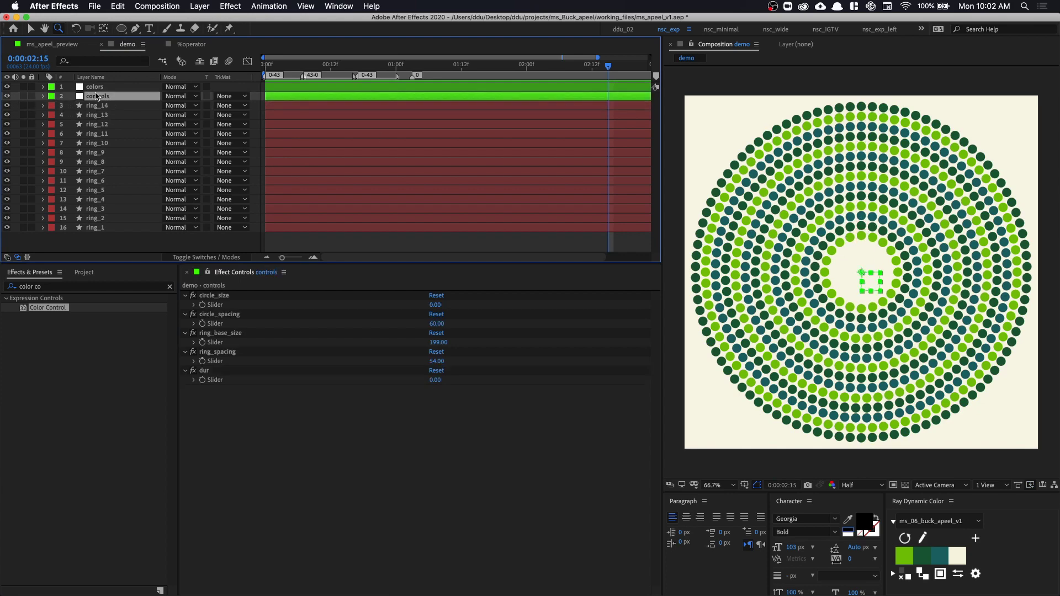
{"action": "left_click", "coordinate": [235, 299]}
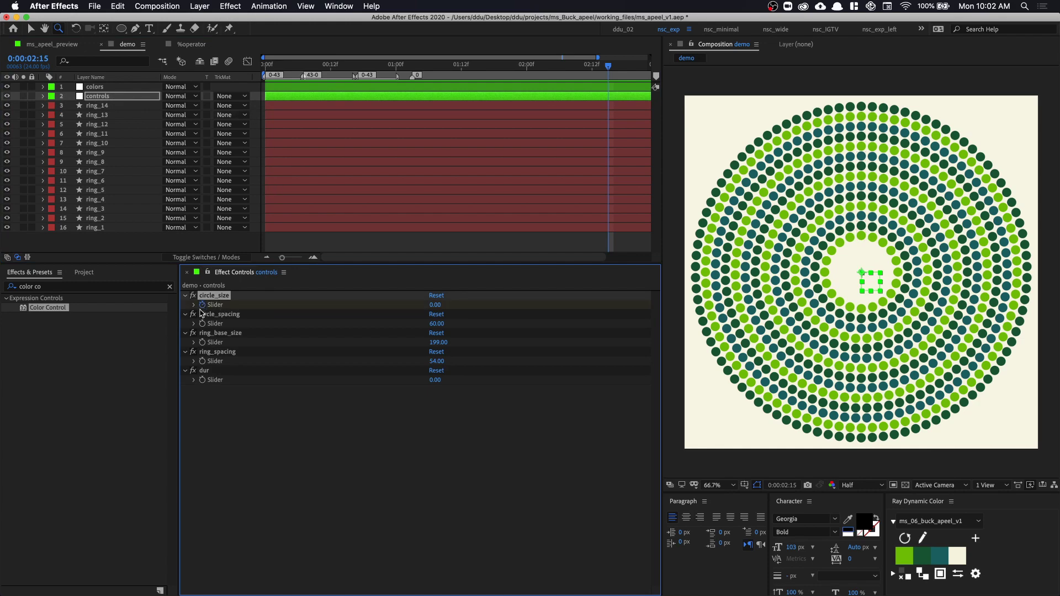
{"action": "left_click", "coordinate": [112, 218]}
{"action": "left_click", "coordinate": [117, 107], "text": "shift"}
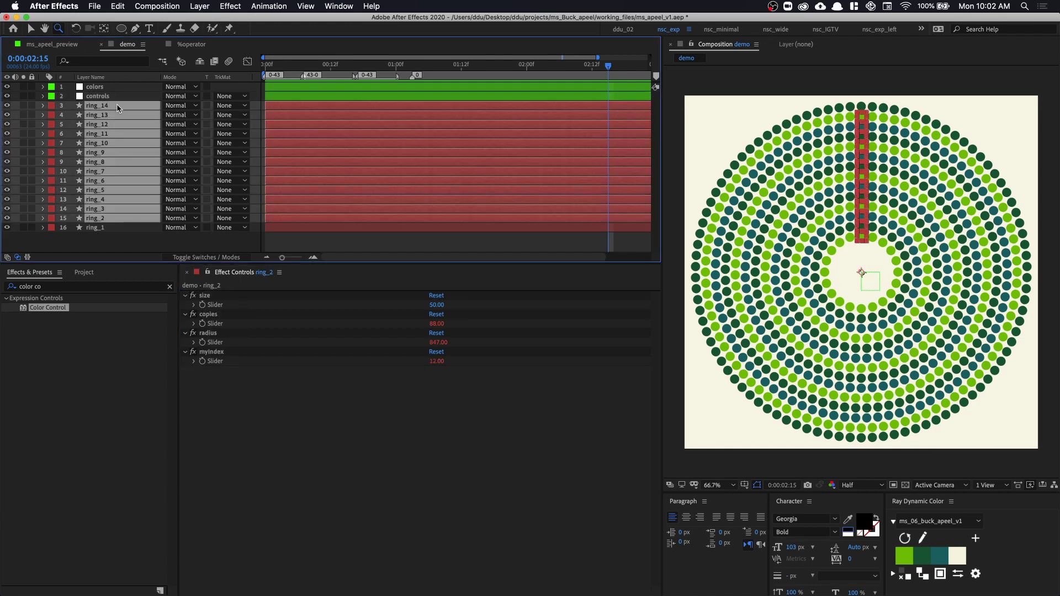
Step: Delete the duplicate rings and move the controls layer's circle_size keyframe to the start
{"action": "key", "text": "Delete"}
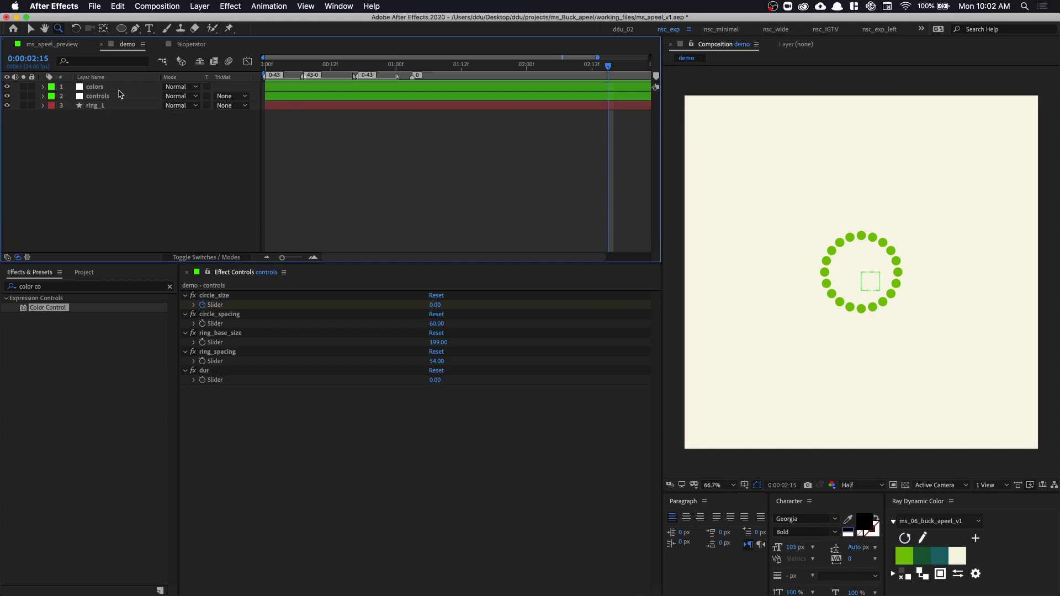
{"action": "left_click", "coordinate": [120, 97]}
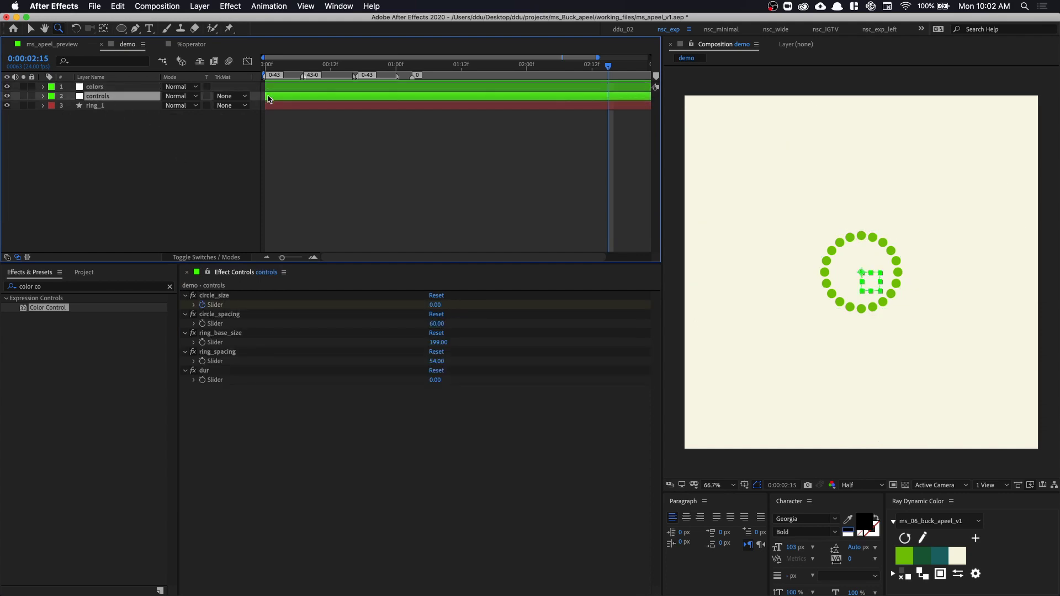
{"action": "key", "text": "u"}
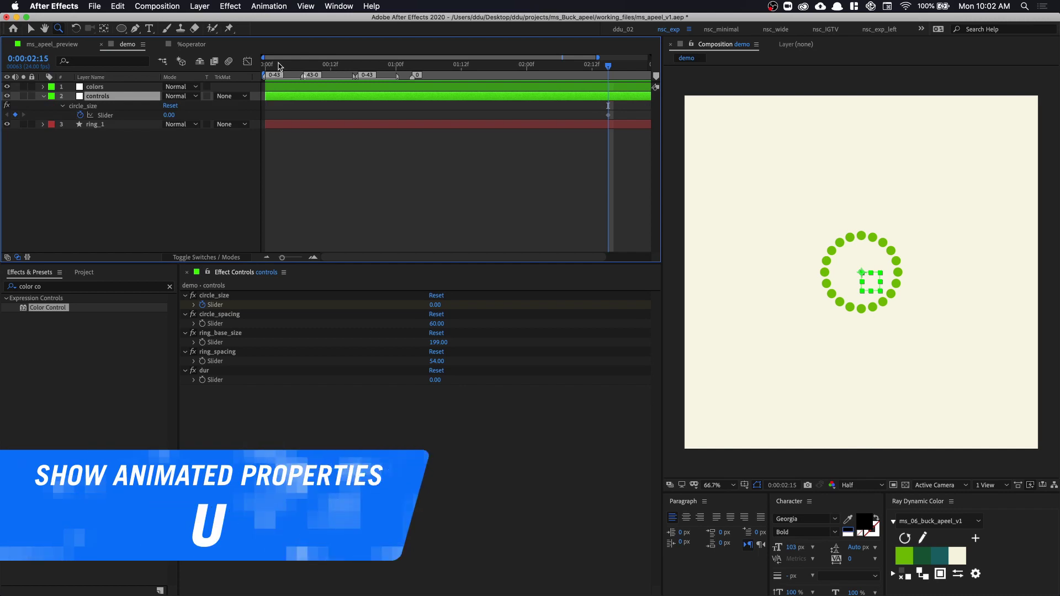
{"action": "key", "text": "Home"}
{"action": "left_click_drag", "start_coordinate": [607, 114], "coordinate": [266, 114]}
Step: Set a circle_size keyframe of 43 at frame 7
{"action": "left_click_drag", "start_coordinate": [291, 72], "coordinate": [303, 72]}
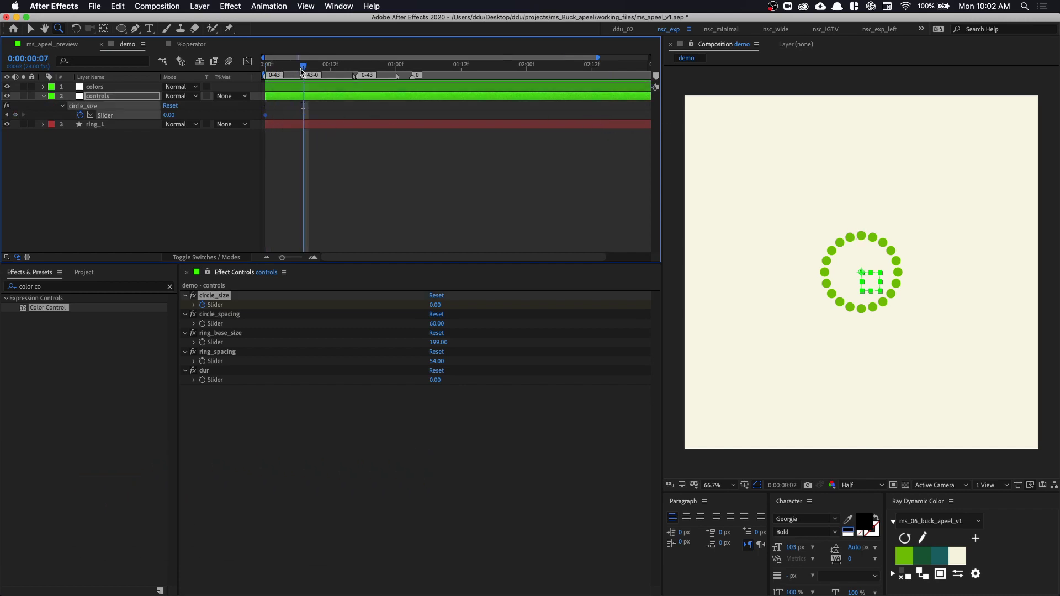
{"action": "key", "text": ";"}
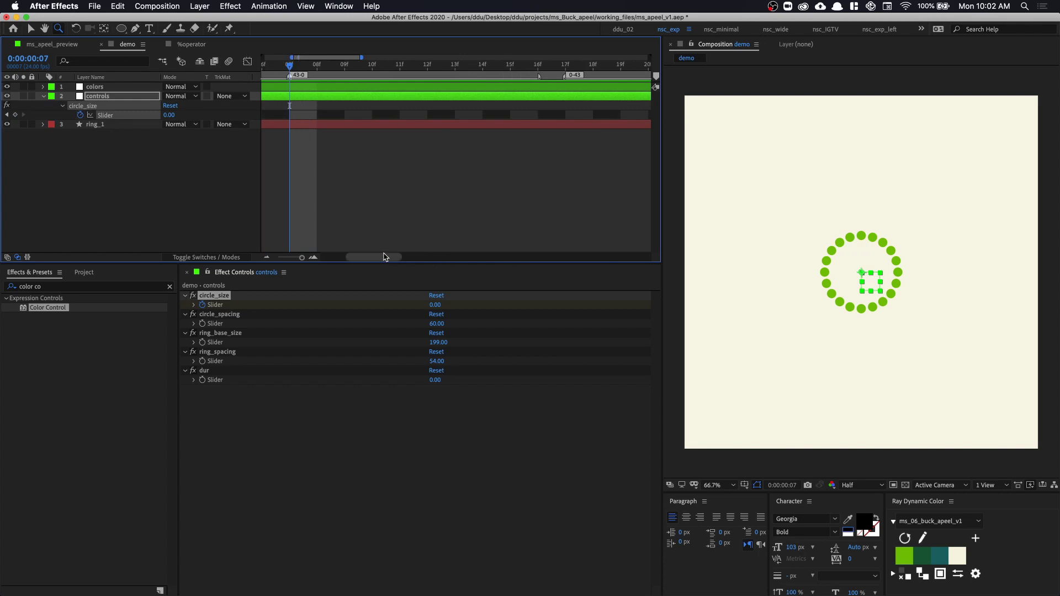
{"action": "left_click_drag", "start_coordinate": [378, 257], "coordinate": [353, 256]}
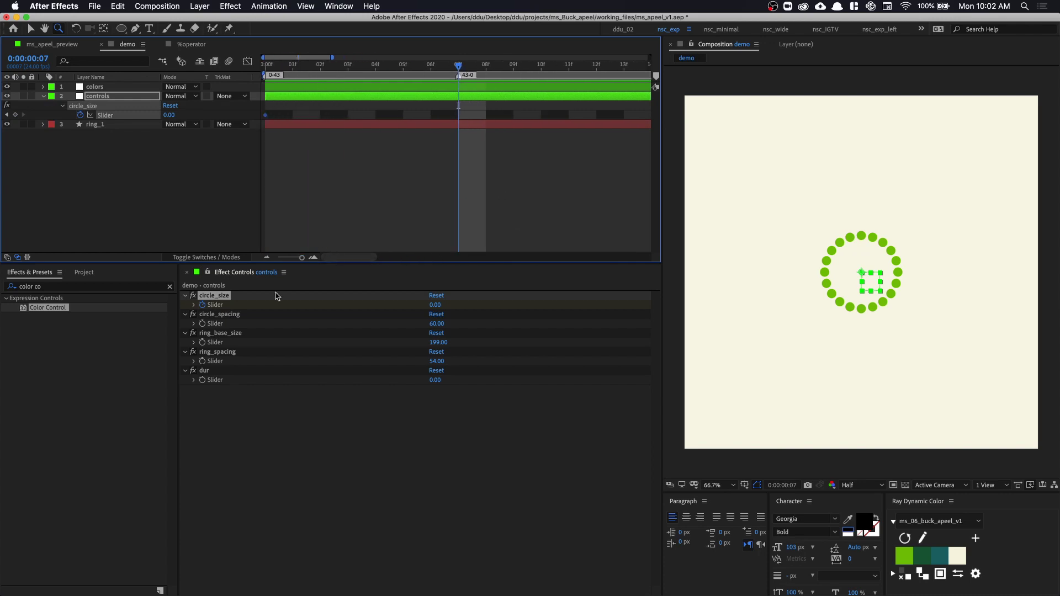
{"action": "left_click", "coordinate": [434, 304]}
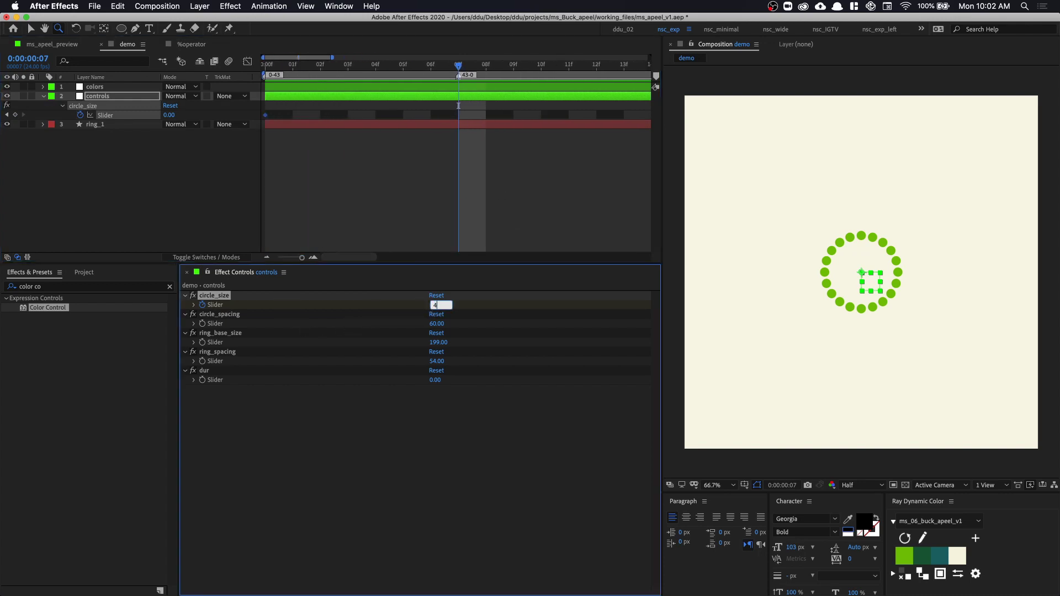
{"action": "type", "text": "43"}
{"action": "key", "text": "Return"}
Step: Add circle_size keyframes of 0 at frames 16 and 17
{"action": "left_click_drag", "start_coordinate": [301, 257], "coordinate": [290, 258]}
{"action": "left_click_drag", "start_coordinate": [326, 74], "coordinate": [388, 77]}
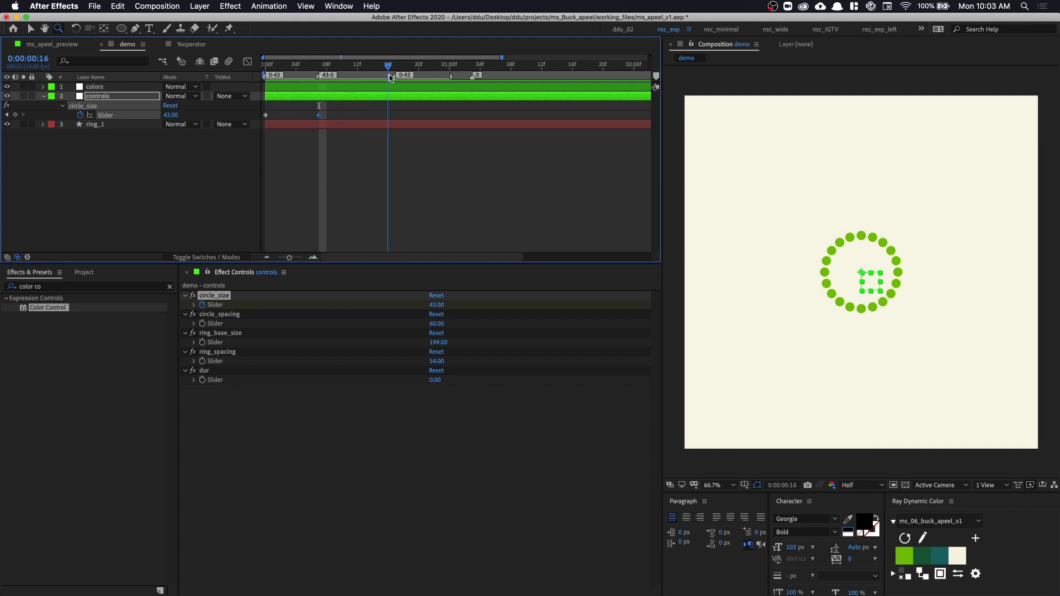
{"action": "left_click", "coordinate": [437, 305]}
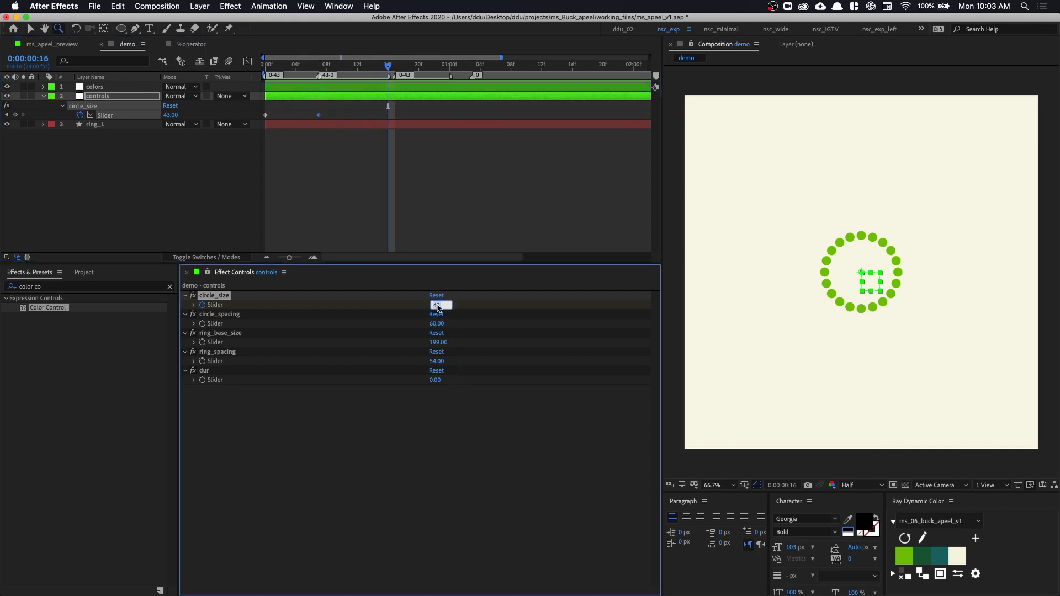
{"action": "key", "text": "Return"}
{"action": "key", "text": "Page_Down"}
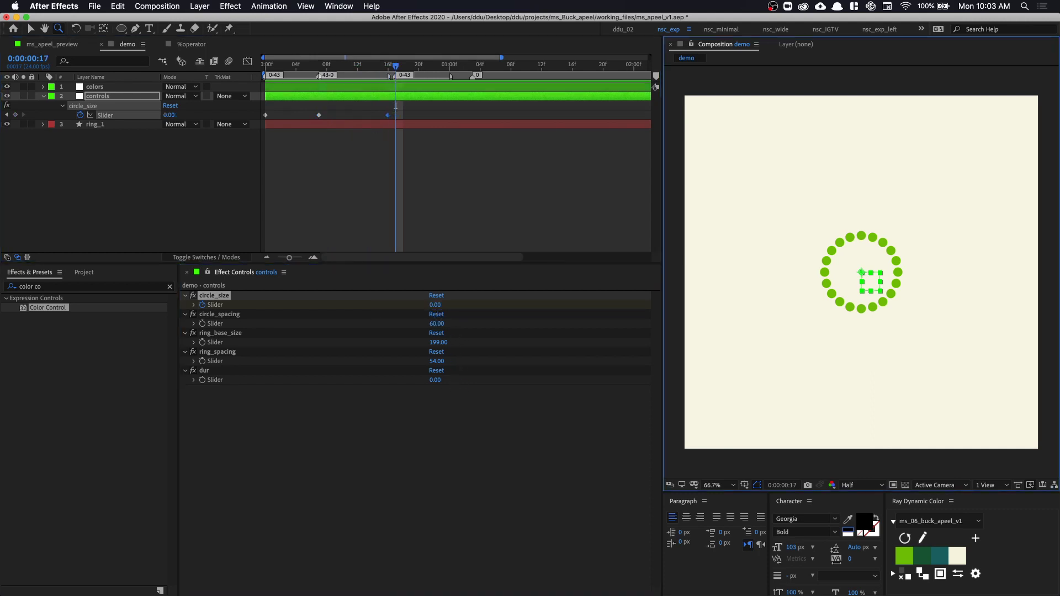
{"action": "left_click", "coordinate": [15, 115]}
Step: Set circle_size to 43 at the one-second mark
{"action": "key", "text": "shift+Page_Down"}
{"action": "key", "text": "shift+Page_Down"}
{"action": "key", "text": "shift+Page_Up"}
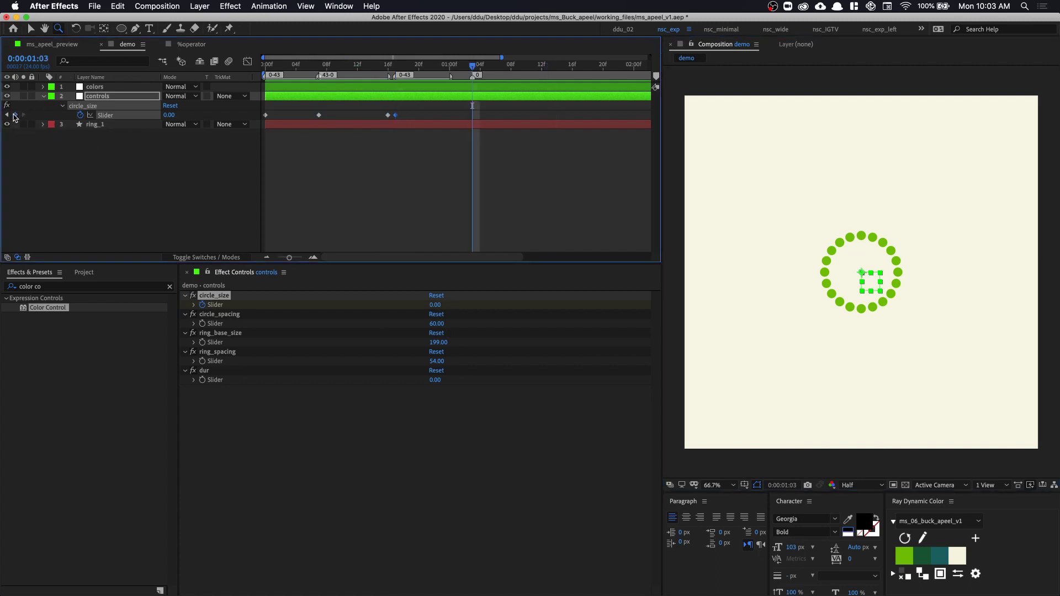
{"action": "key", "text": "shift+Page_Up"}
{"action": "key", "text": "Page_Down"}
{"action": "key", "text": "Page_Down"}
{"action": "key", "text": "Page_Down"}
Step: Set circle_size back to 0 at 01:03
{"action": "key", "text": "Page_Down"}
{"action": "key", "text": "Page_Down"}
{"action": "key", "text": "Page_Down"}
{"action": "key", "text": "Page_Down"}
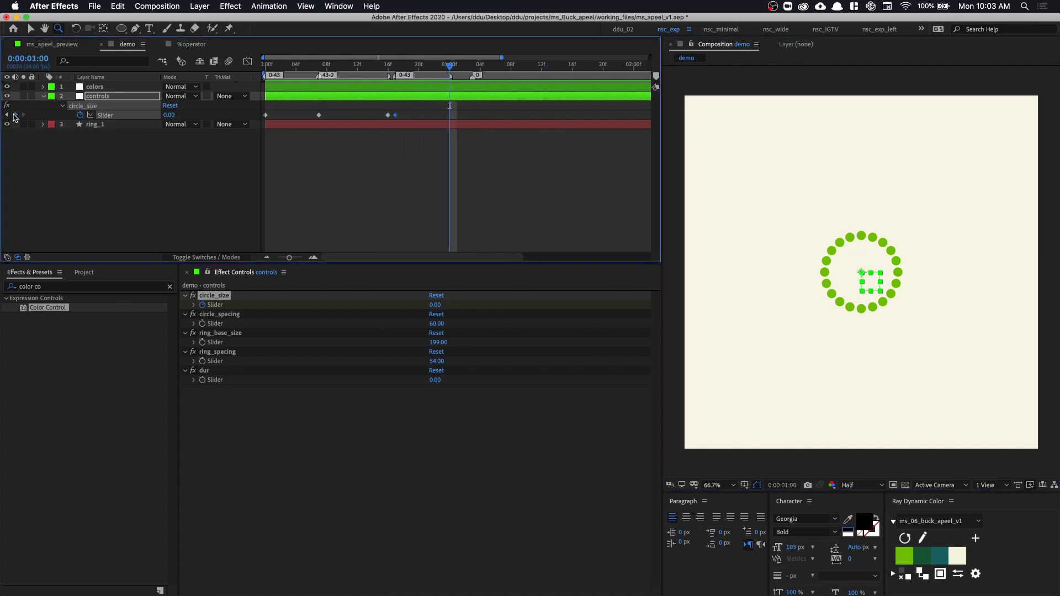
{"action": "left_click", "coordinate": [169, 115]}
{"action": "type", "text": "43"}
{"action": "key", "text": "Return"}
{"action": "key", "text": "Page_Down"}
{"action": "key", "text": "Page_Down"}
{"action": "key", "text": "Page_Down"}
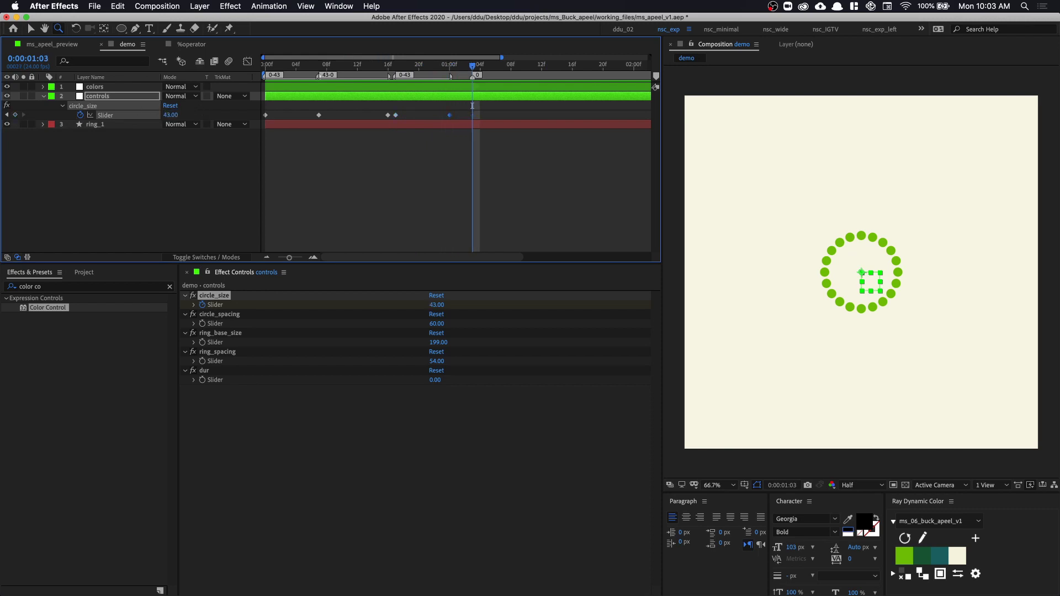
{"action": "left_click", "coordinate": [170, 114]}
{"action": "type", "text": "0"}
{"action": "key", "text": "Return"}
Step: Apply Easy Ease In to all six circle_size keyframes and preview the pulse
{"action": "left_click_drag", "start_coordinate": [517, 118], "coordinate": [264, 126]}
{"action": "right_click", "coordinate": [269, 118]}
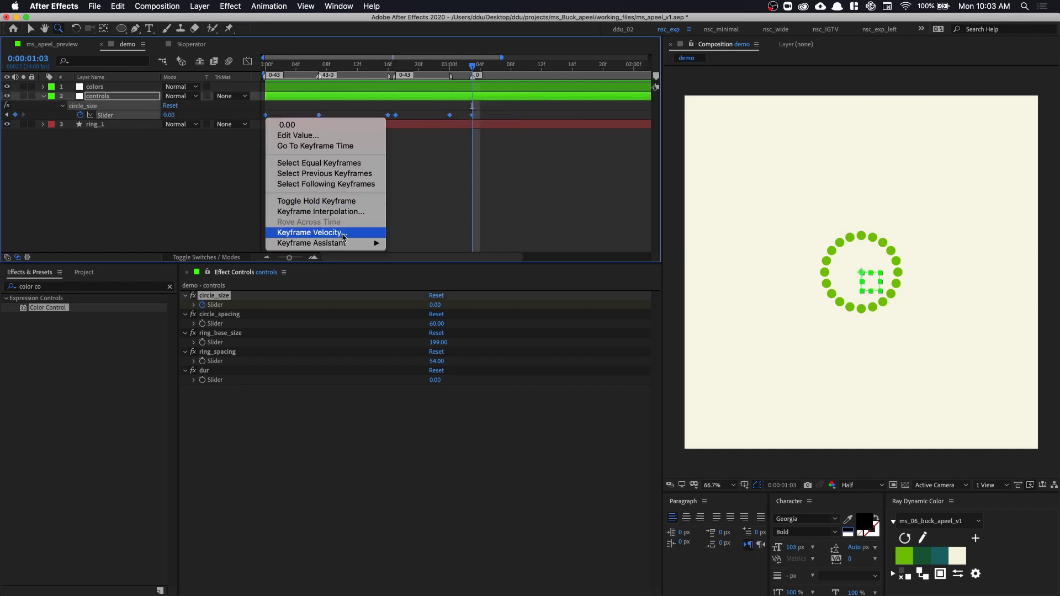
{"action": "mouse_move", "coordinate": [364, 244]}
{"action": "left_click", "coordinate": [429, 286]}
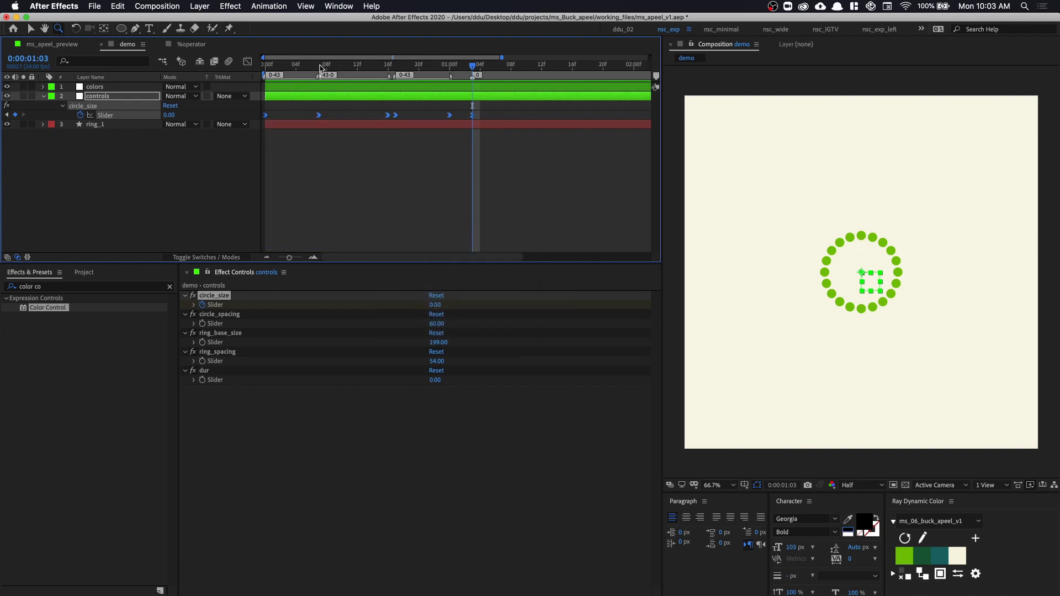
{"action": "key", "text": "space"}
{"action": "key", "text": "space"}
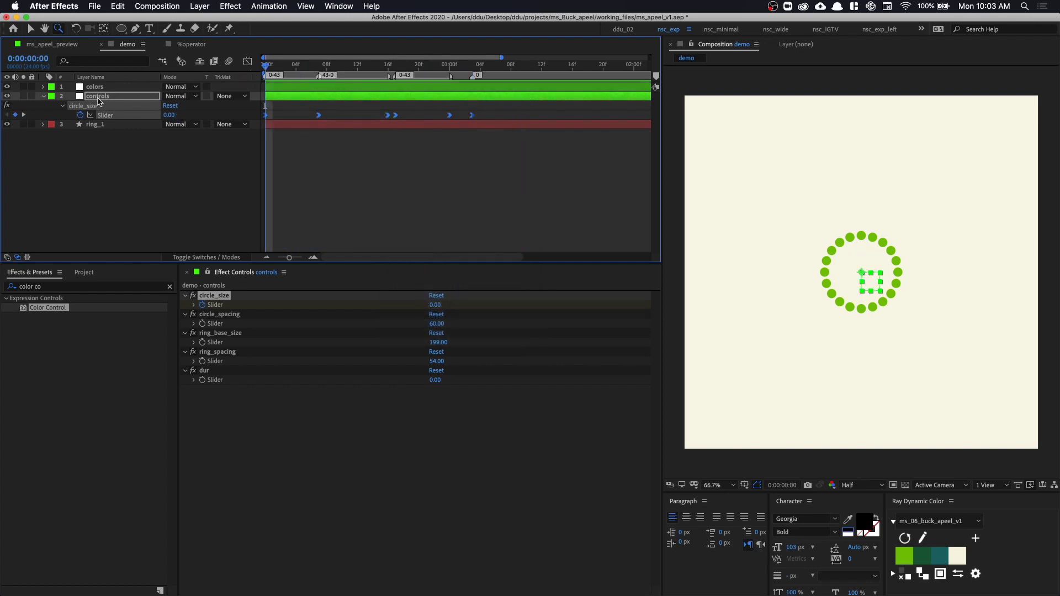
Step: Set ring_1's dot size to 55 and reveal its expression properties, collapsing Fill 1 and Contents
{"action": "left_click", "coordinate": [97, 124]}
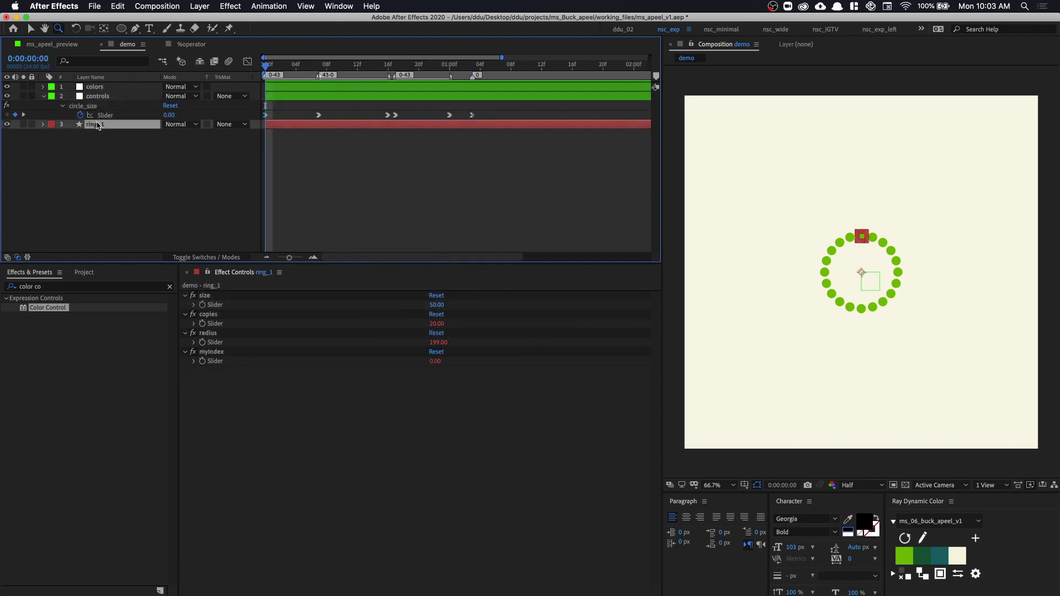
{"action": "left_click", "coordinate": [223, 306]}
{"action": "mouse_move", "coordinate": [440, 305]}
{"action": "left_mouse_down"}
{"action": "mouse_move", "coordinate": [463, 305]}
{"action": "mouse_move", "coordinate": [440, 304]}
{"action": "left_mouse_up"}
{"action": "left_click", "coordinate": [102, 97]}
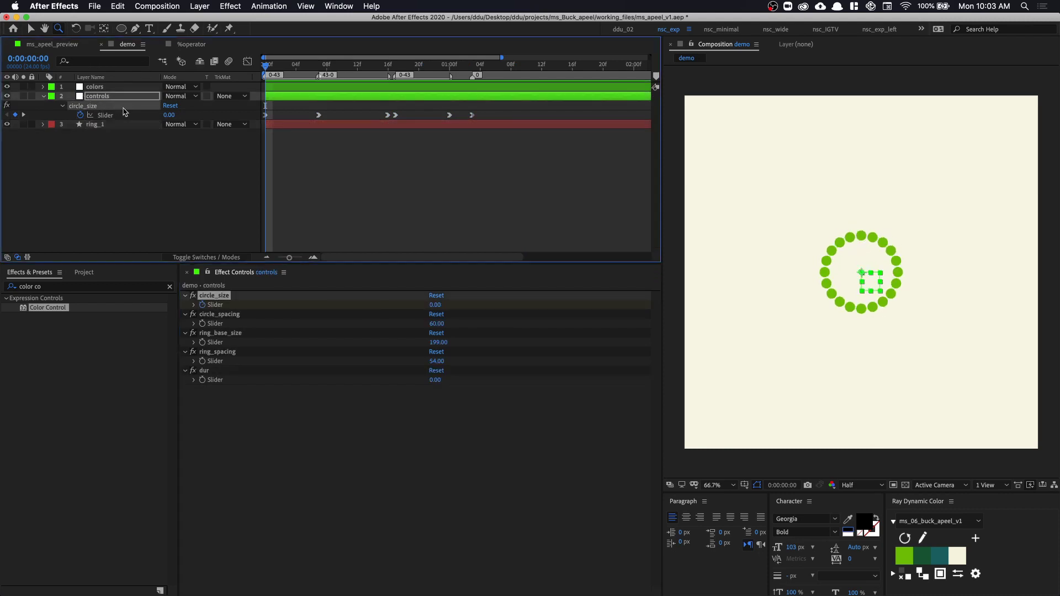
{"action": "left_click", "coordinate": [95, 124]}
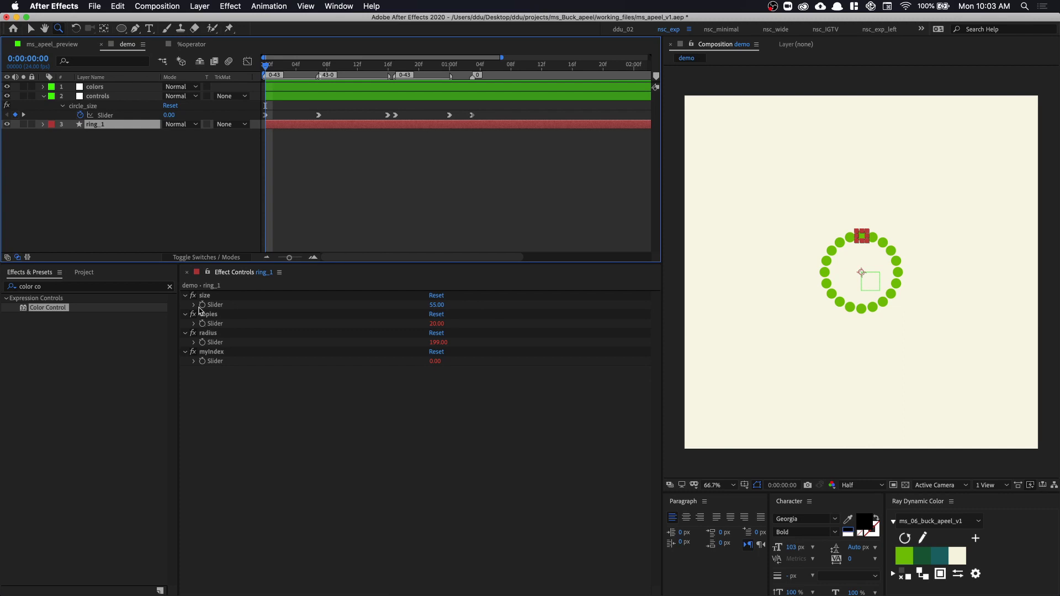
{"action": "key", "text": "e"}
{"action": "key", "text": "e"}
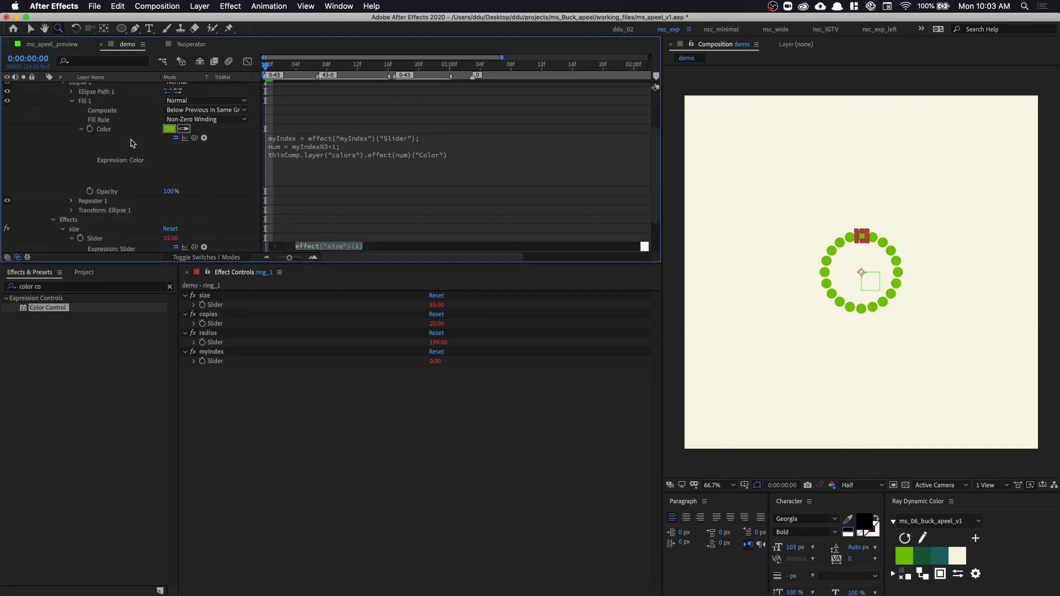
{"action": "scroll", "coordinate": [110, 131], "scroll_direction": "up", "scroll_amount": 3}
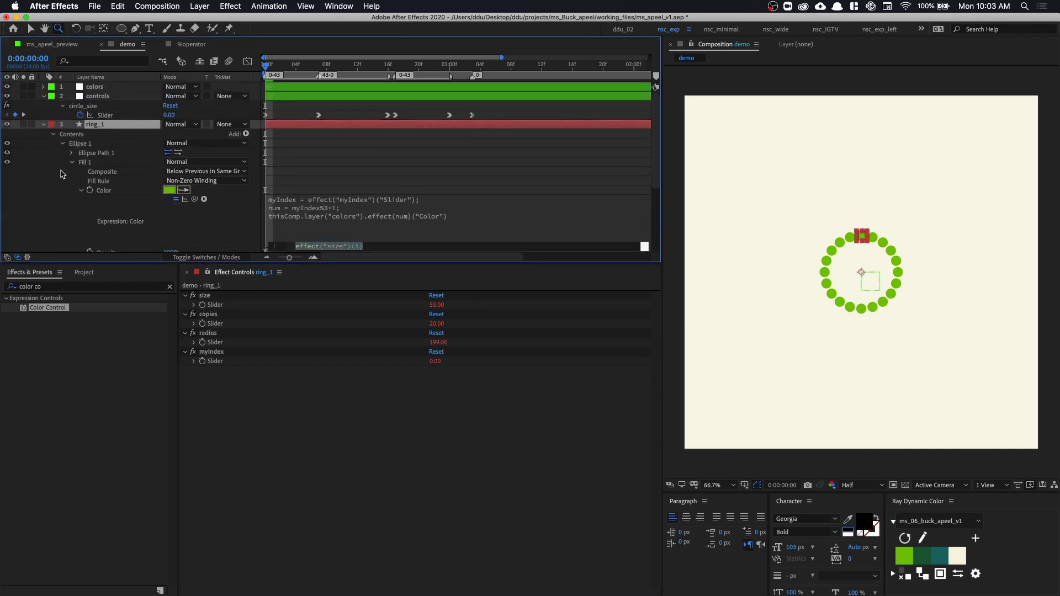
{"action": "left_click", "coordinate": [72, 162]}
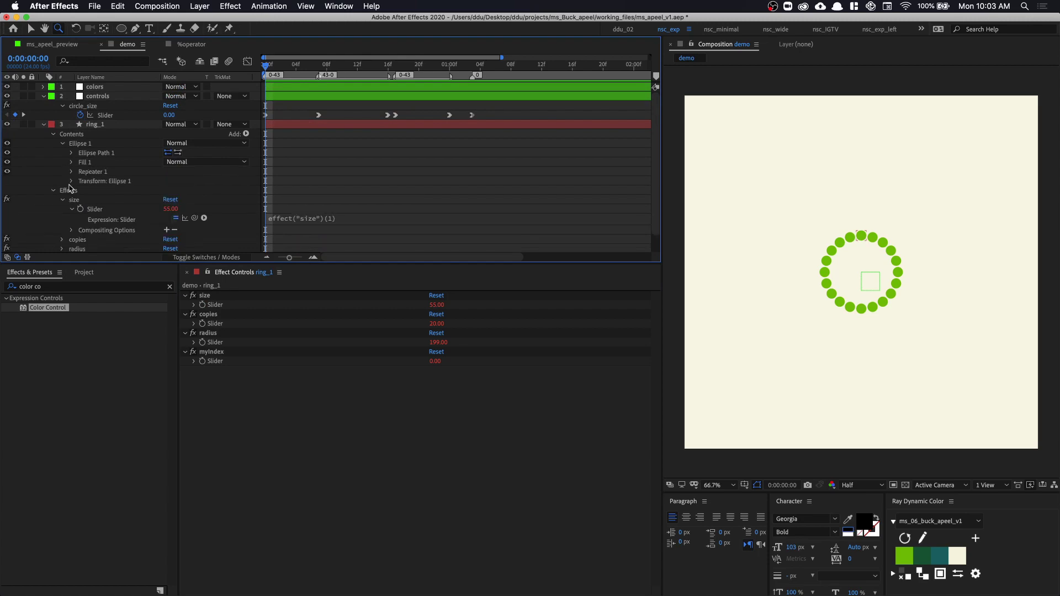
{"action": "scroll", "coordinate": [53, 193], "scroll_direction": "down", "scroll_amount": 1}
{"action": "scroll", "coordinate": [53, 176], "scroll_direction": "up", "scroll_amount": 1}
{"action": "left_click", "coordinate": [54, 135]}
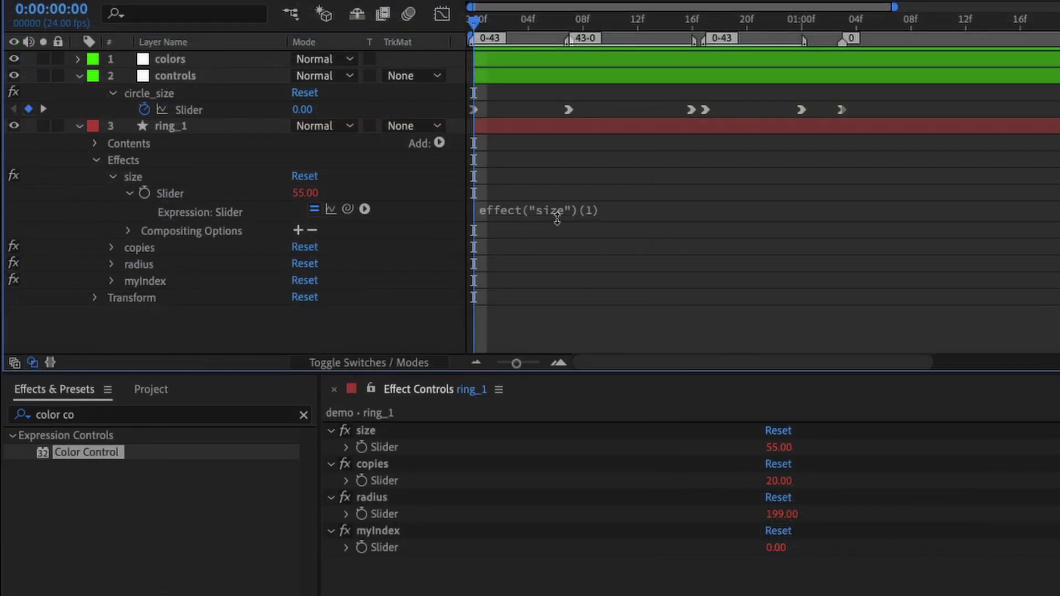
Step: Begin ring_1's size expression with s linked to circle_size and myIndex linked to ring_1's slider
{"action": "left_click", "coordinate": [309, 171]}
{"action": "type", "text": "s ="}
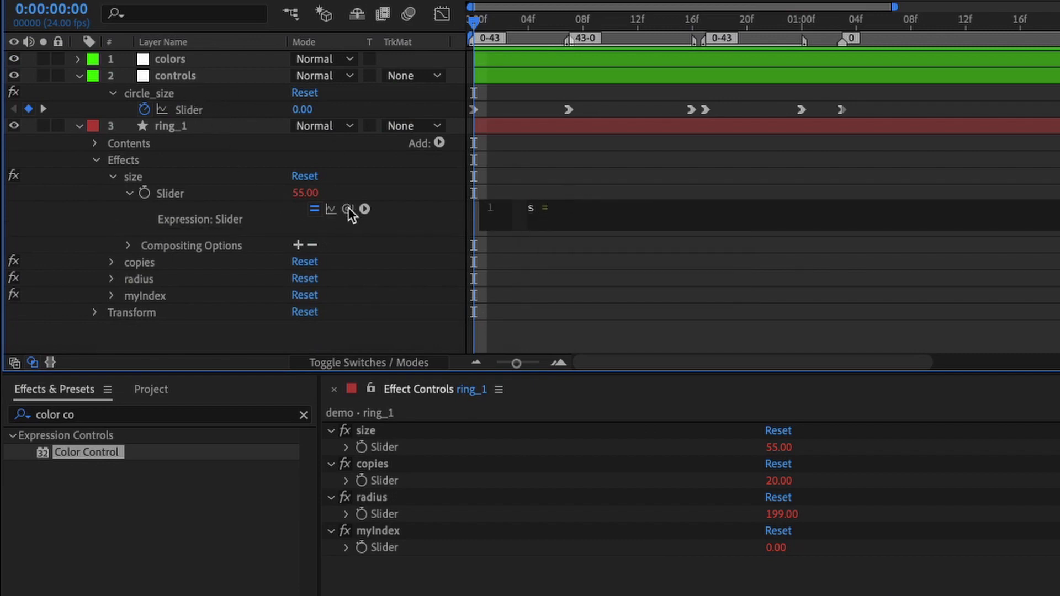
{"action": "left_click_drag", "start_coordinate": [348, 209], "coordinate": [230, 110]}
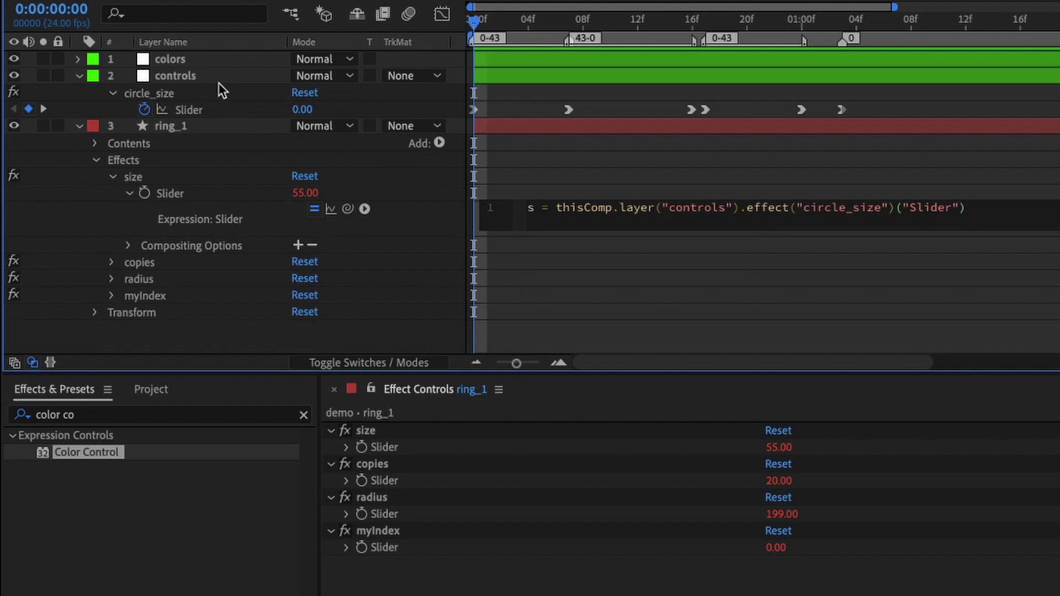
{"action": "type", "text": "myIndex ="}
{"action": "left_click_drag", "start_coordinate": [348, 210], "coordinate": [416, 545]}
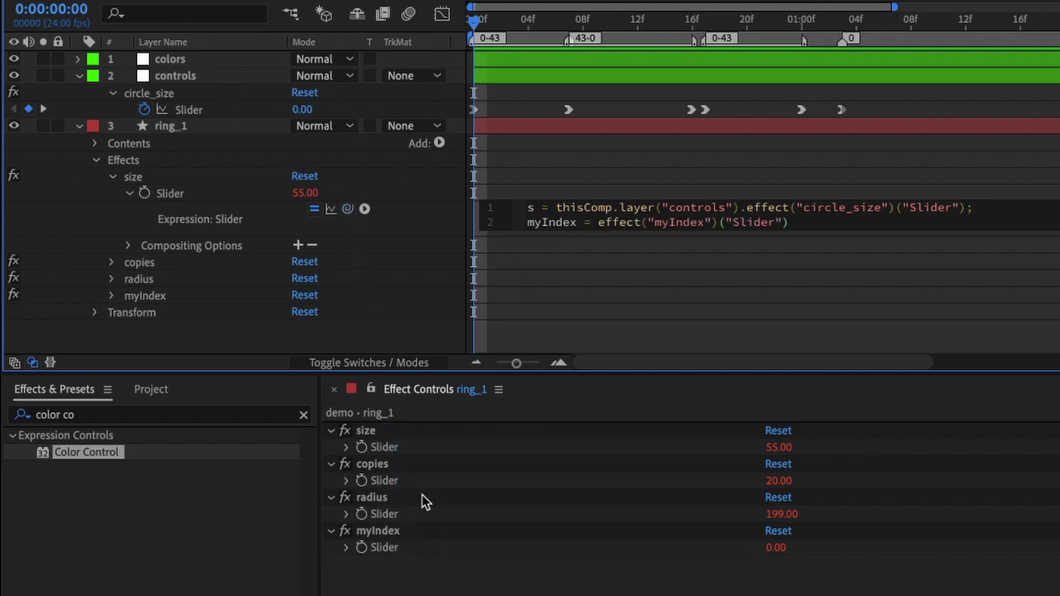
{"action": "type", "text": ";"}
{"action": "key", "text": "Return"}
{"action": "key", "text": "Return"}
{"action": "key", "text": "Return"}
{"action": "key", "text": "Return"}
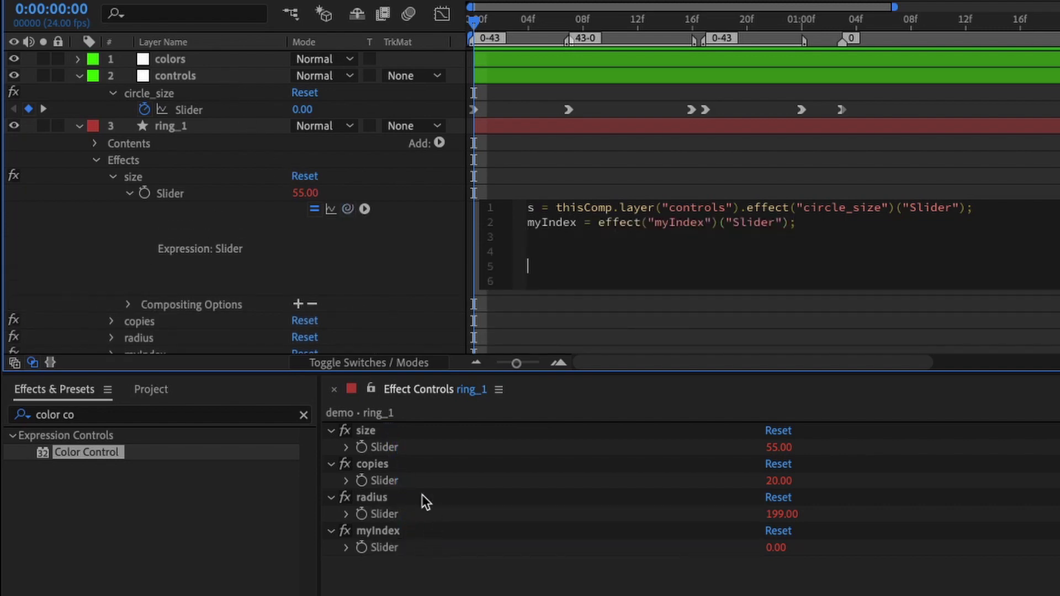
Step: Add a dur variable linked to the controls layer's dur slider
{"action": "type", "text": "dur ="}
{"action": "left_click", "coordinate": [219, 73]}
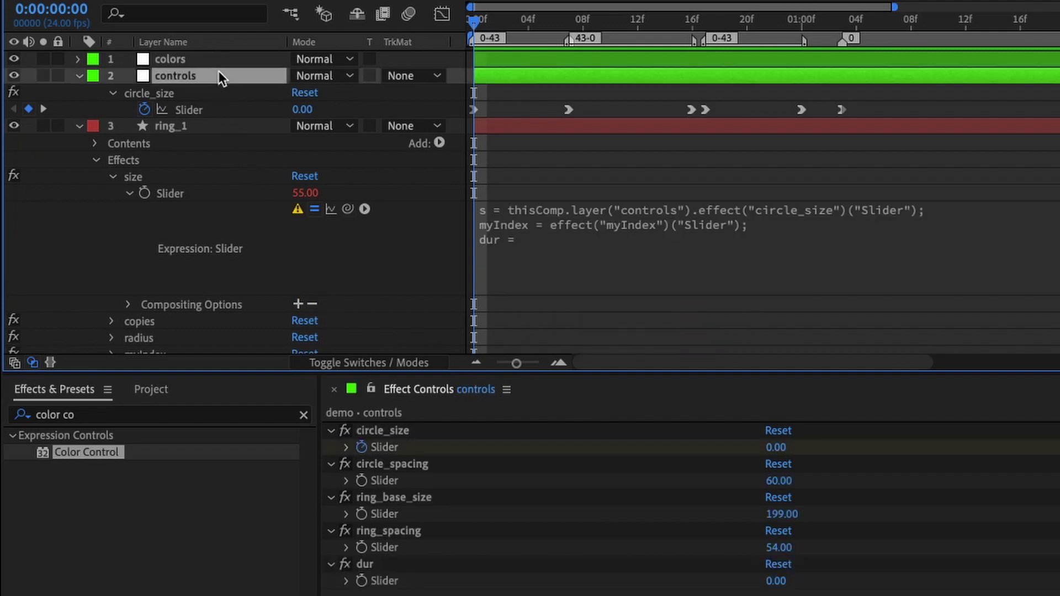
{"action": "left_click", "coordinate": [623, 243]}
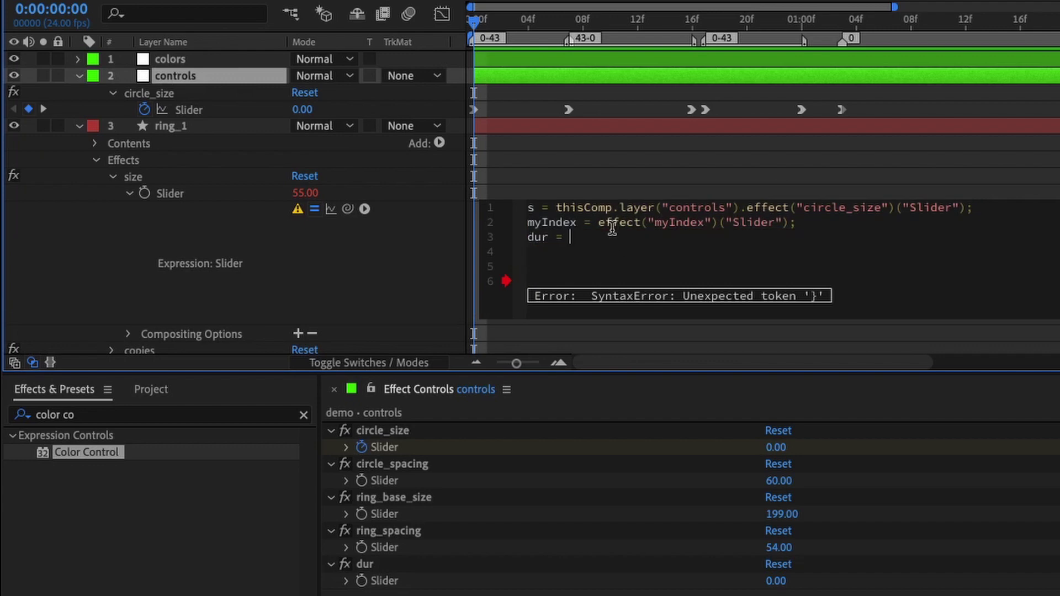
{"action": "left_click_drag", "start_coordinate": [347, 208], "coordinate": [414, 579]}
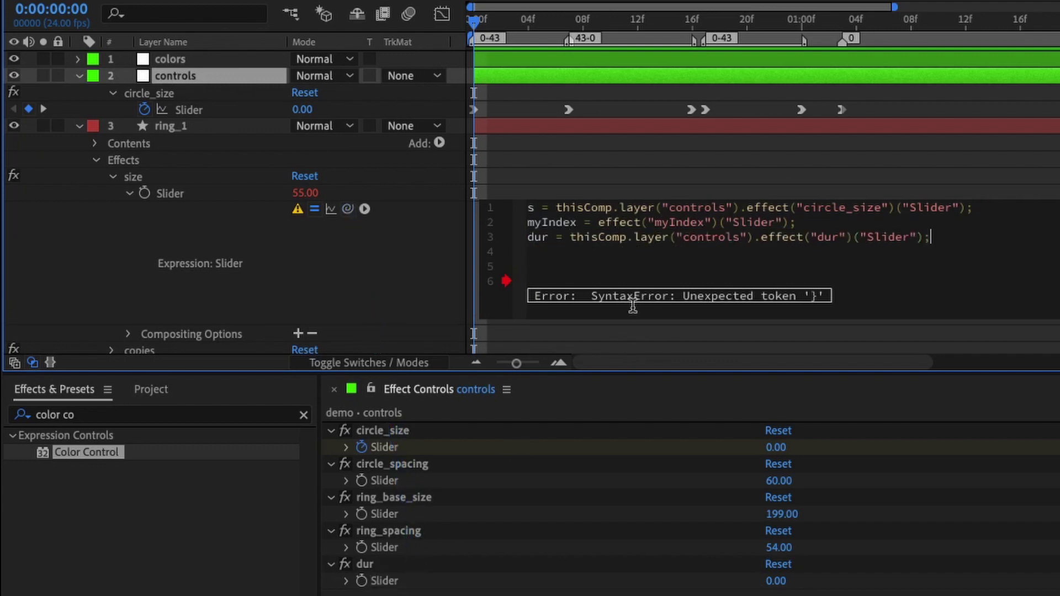
{"action": "key", "text": "Return"}
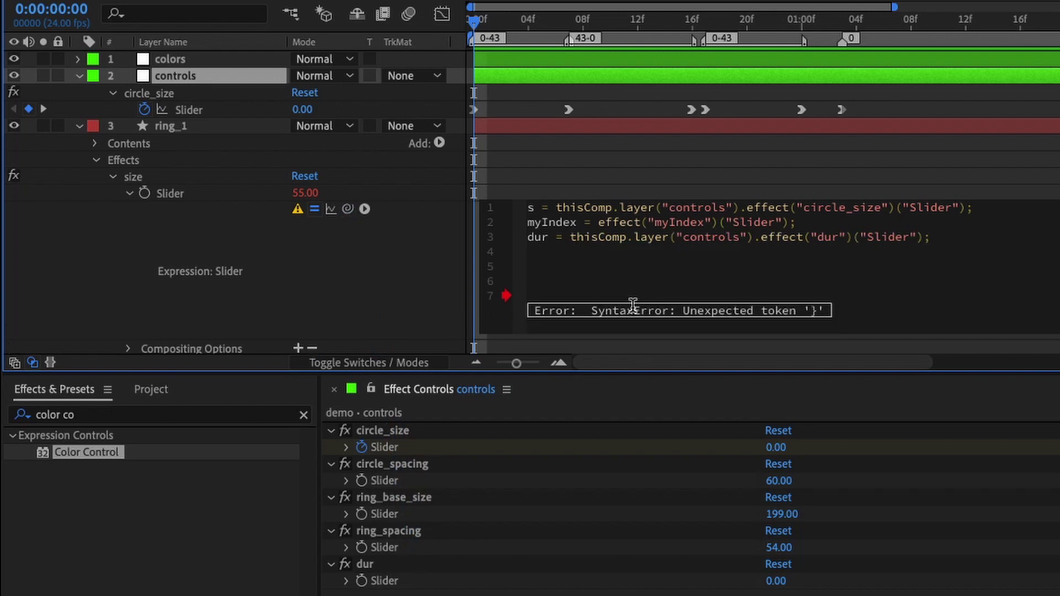
Step: Write the offset line as myIndex*framesToTime(dur)
{"action": "type", "text": "od"}
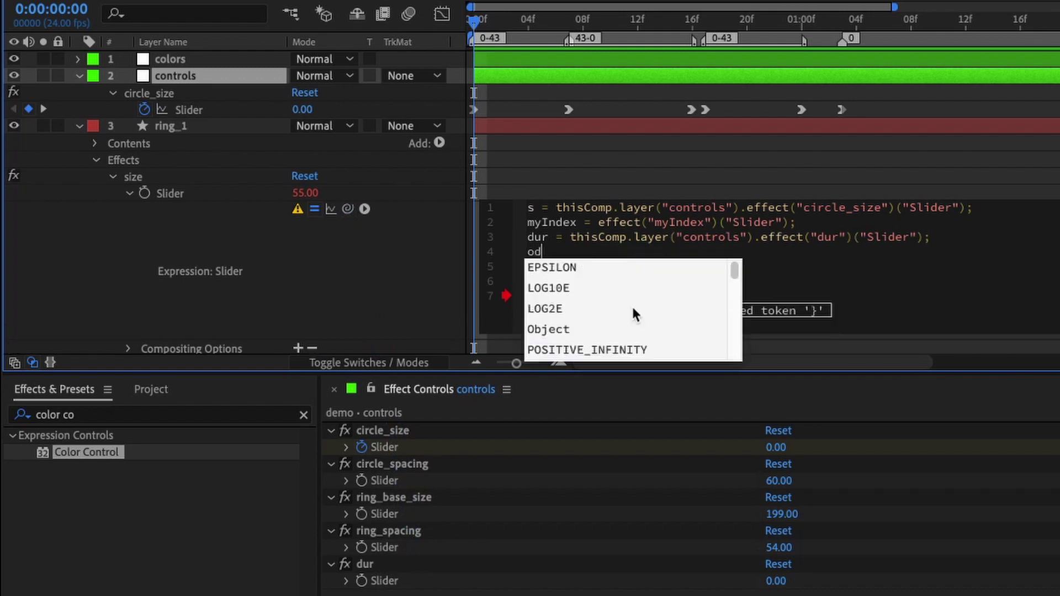
{"action": "type", "text": "dfset"}
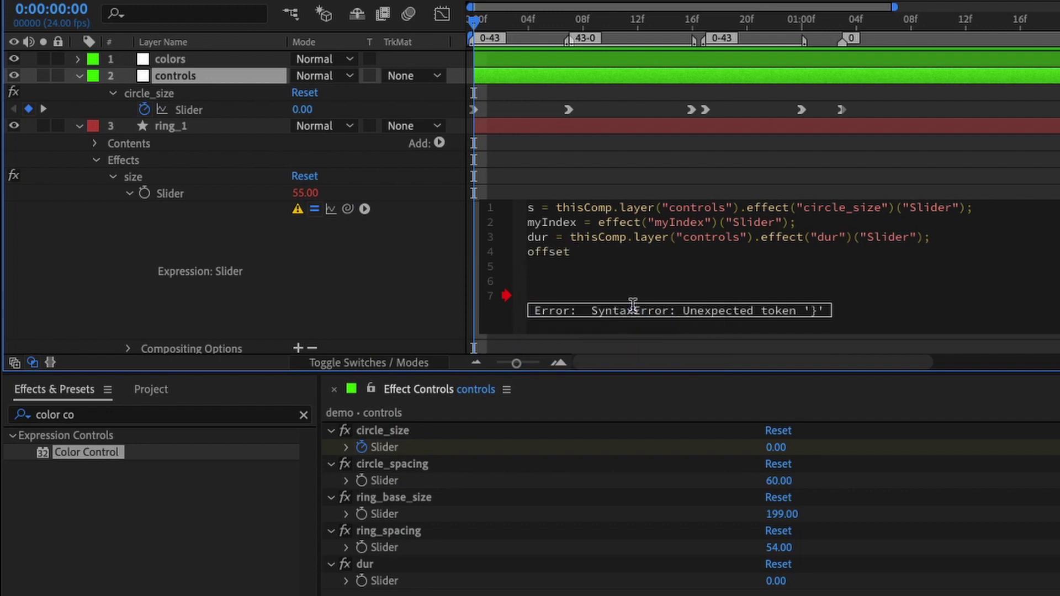
{"action": "type", "text": " myIndex*dur"}
{"action": "key", "text": "Left"}
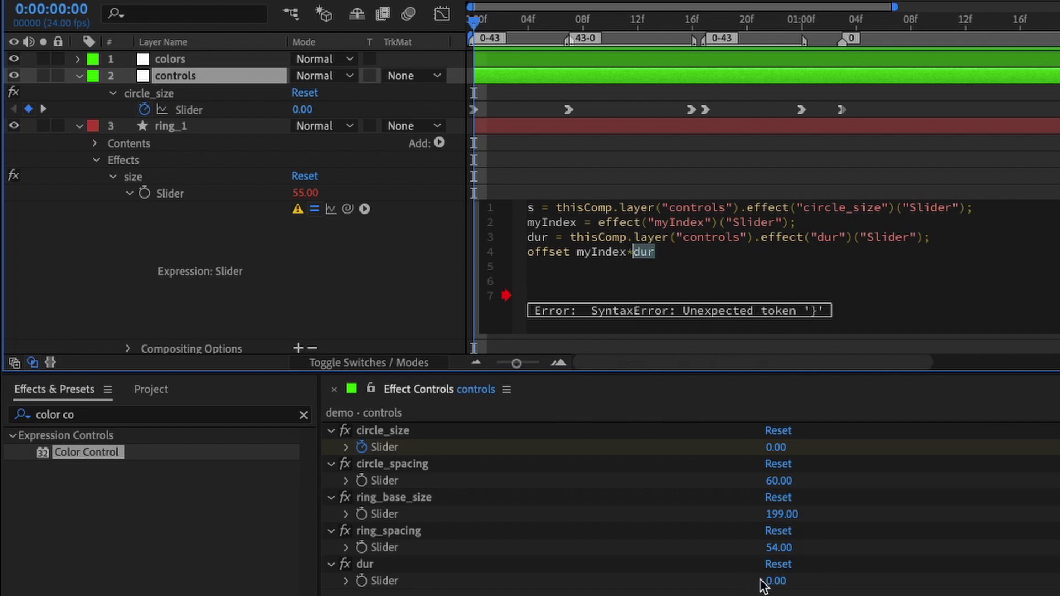
{"action": "type", "text": "fr"}
{"action": "key", "text": "BackSpace"}
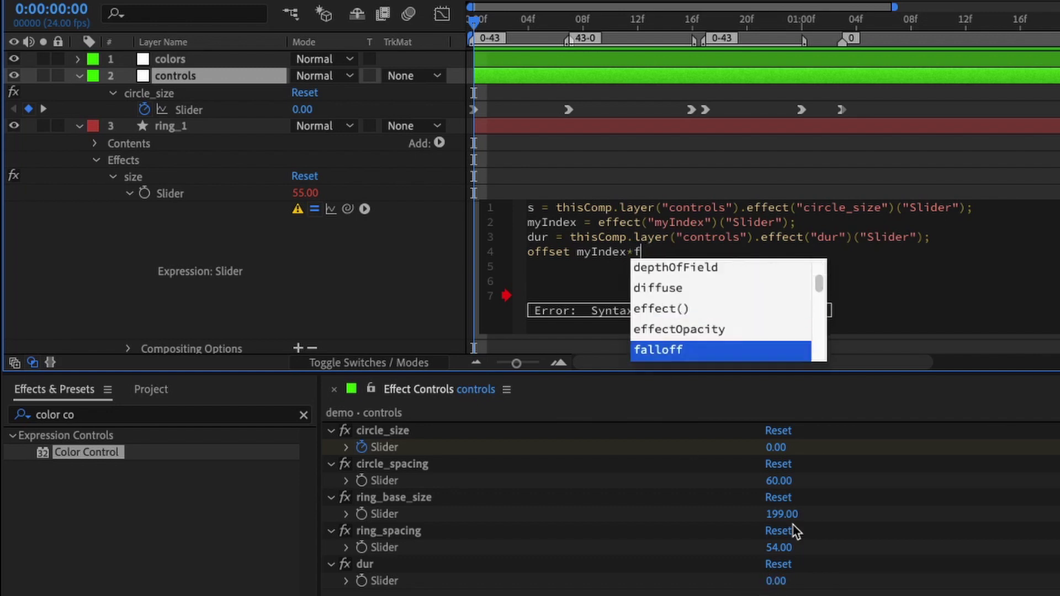
{"action": "type", "text": "rame"}
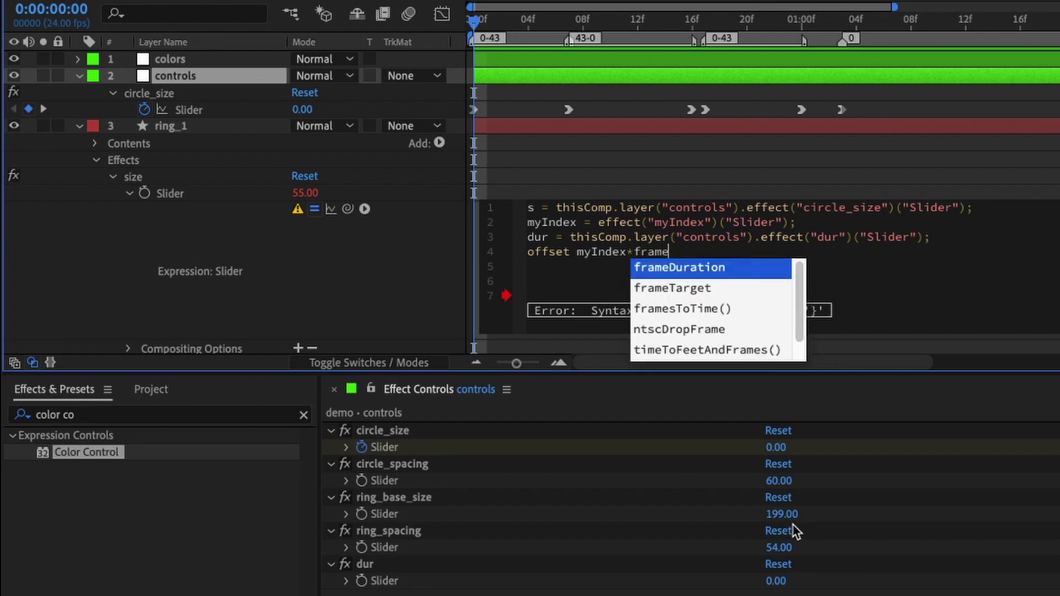
{"action": "key", "text": "Down"}
{"action": "key", "text": "Down"}
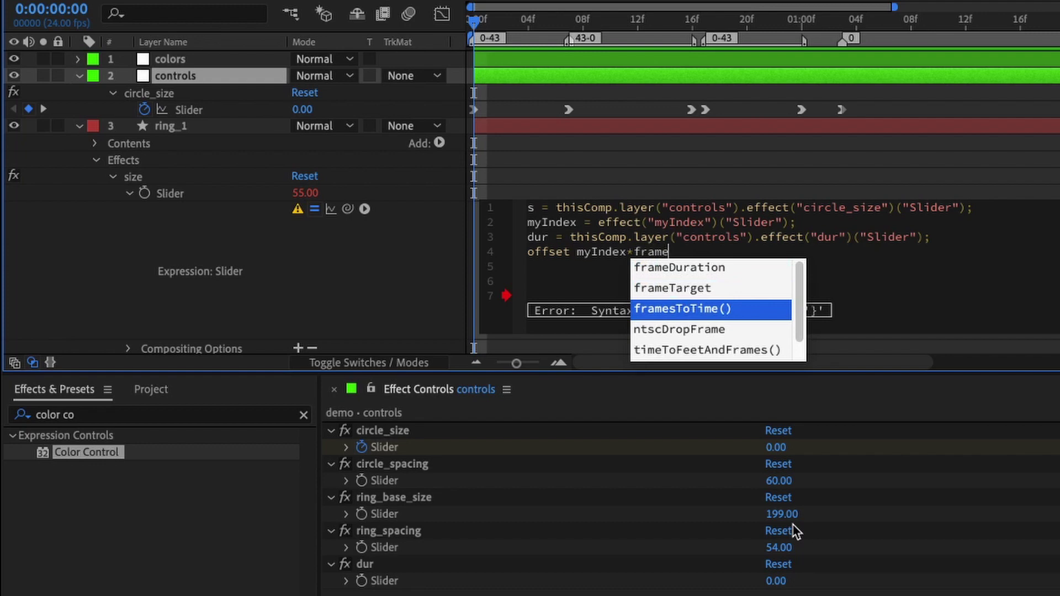
{"action": "key", "text": "Return"}
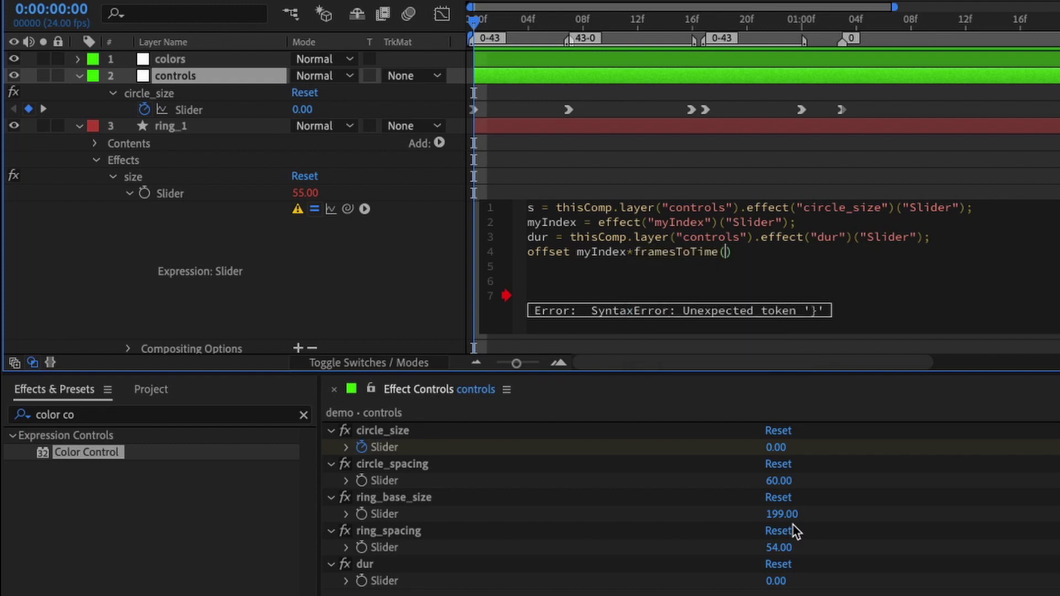
{"action": "type", "text": "dur"}
{"action": "key", "text": "Right"}
{"action": "type", "text": ";"}
{"action": "key", "text": "Return"}
{"action": "key", "text": "Return"}
Step: End the expression with s.valueAtTime(time-offset) and set the dur slider to 2
{"action": "type", "text": "s."}
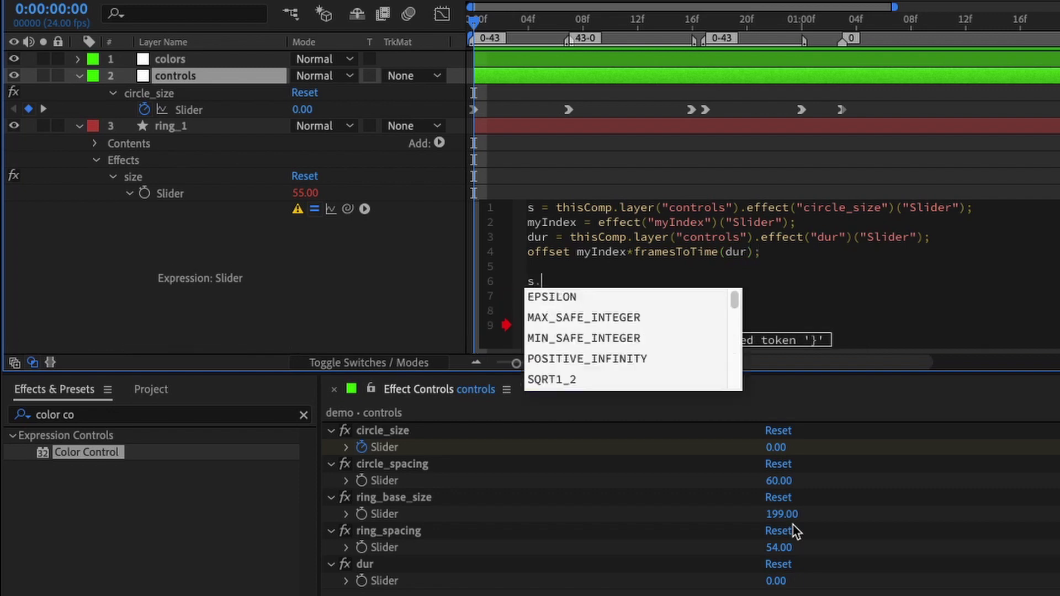
{"action": "type", "text": "valueAt"}
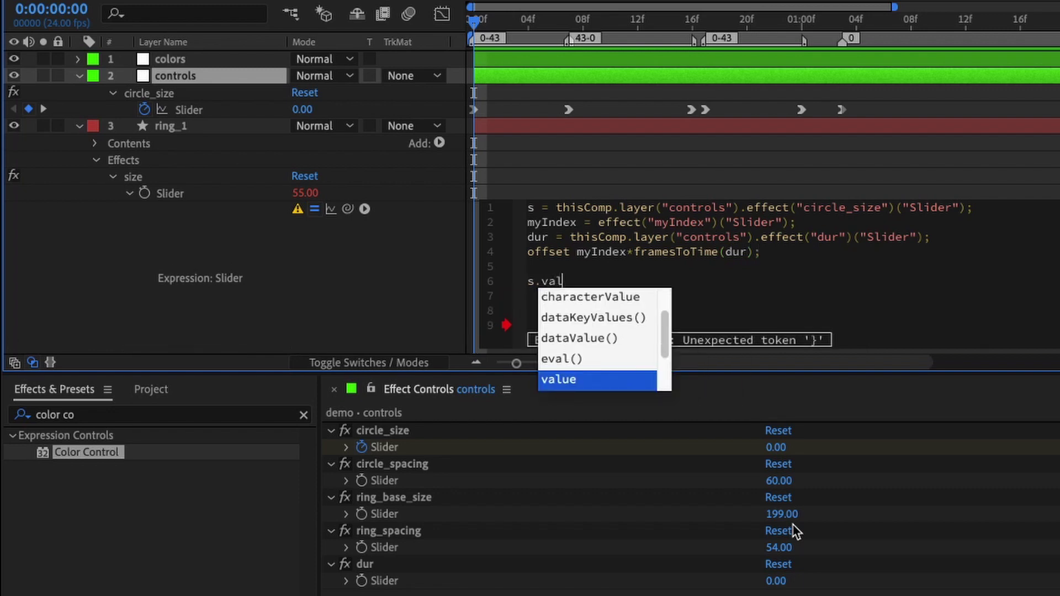
{"action": "key", "text": "Return"}
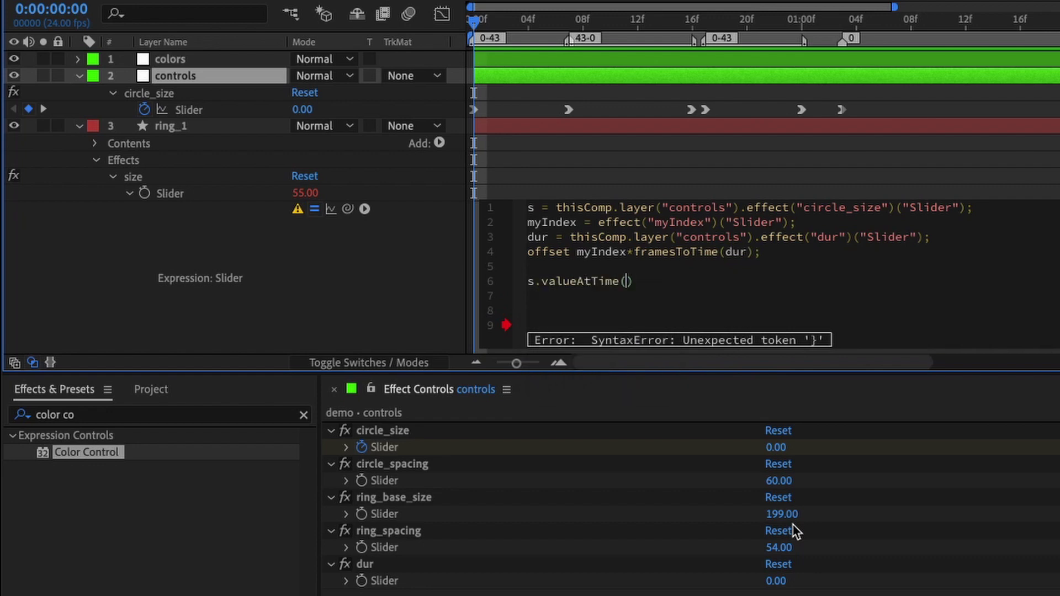
{"action": "type", "text": "time-offset"}
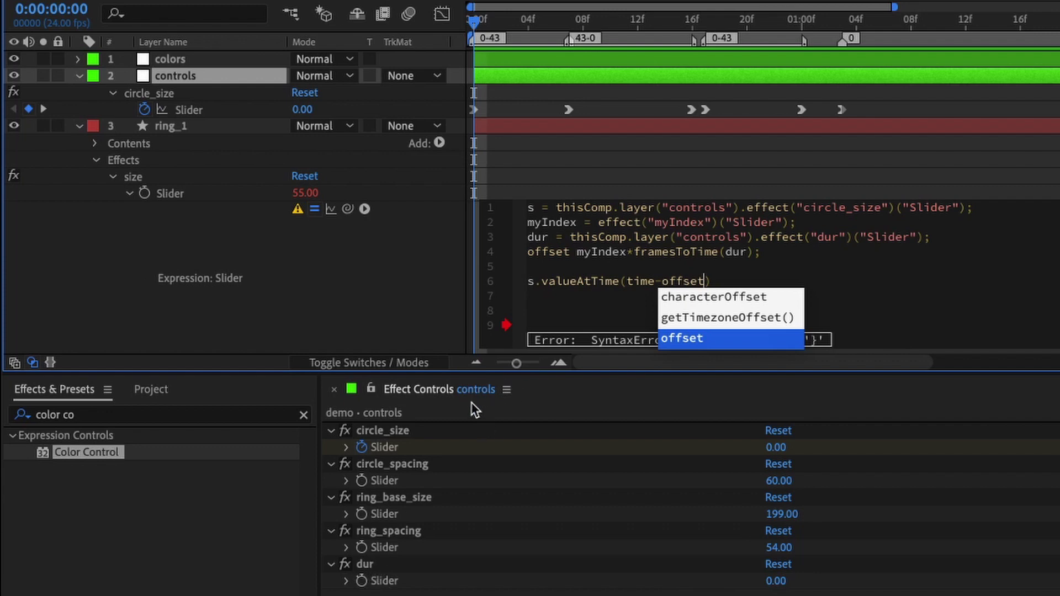
{"action": "left_click", "coordinate": [775, 581]}
{"action": "left_click", "coordinate": [775, 581]}
{"action": "type", "text": "2"}
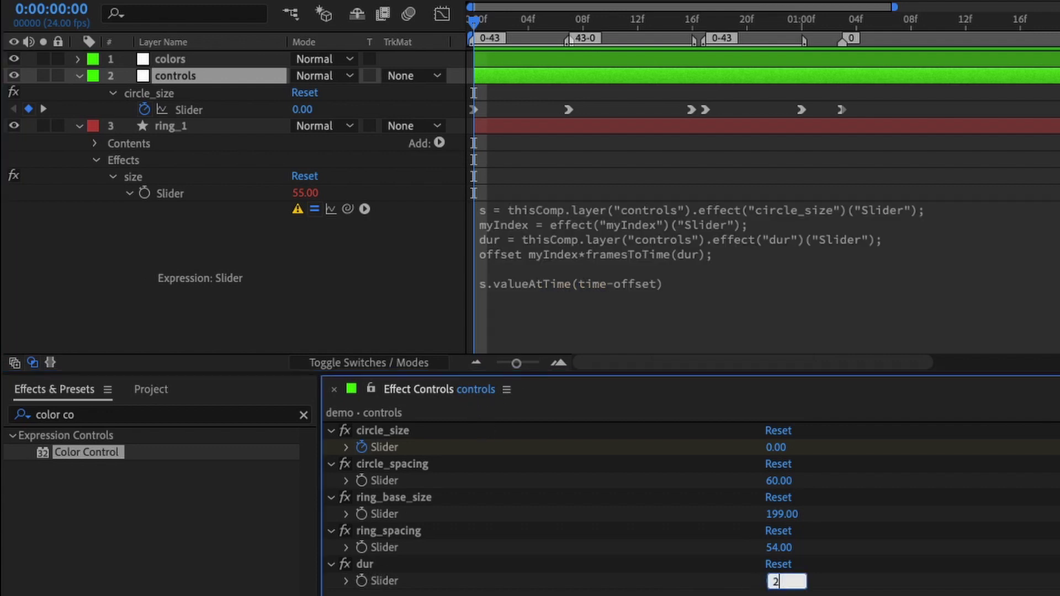
{"action": "key", "text": "Return"}
Step: Fix line 4 to read offset=myIndex*framesToTime(dur) and preview the animation
{"action": "left_click", "coordinate": [566, 260]}
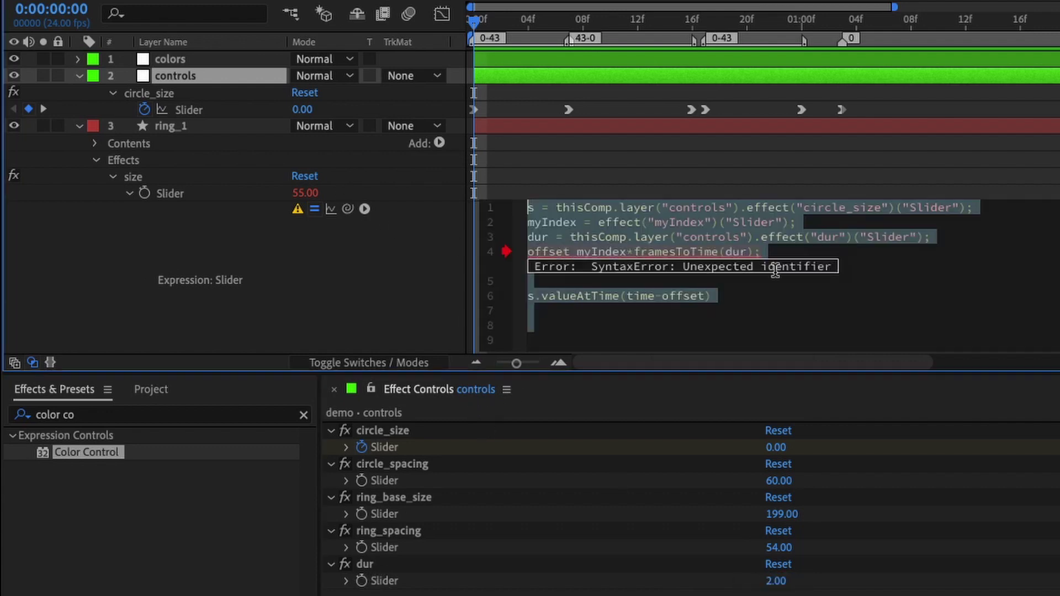
{"action": "left_click", "coordinate": [775, 268]}
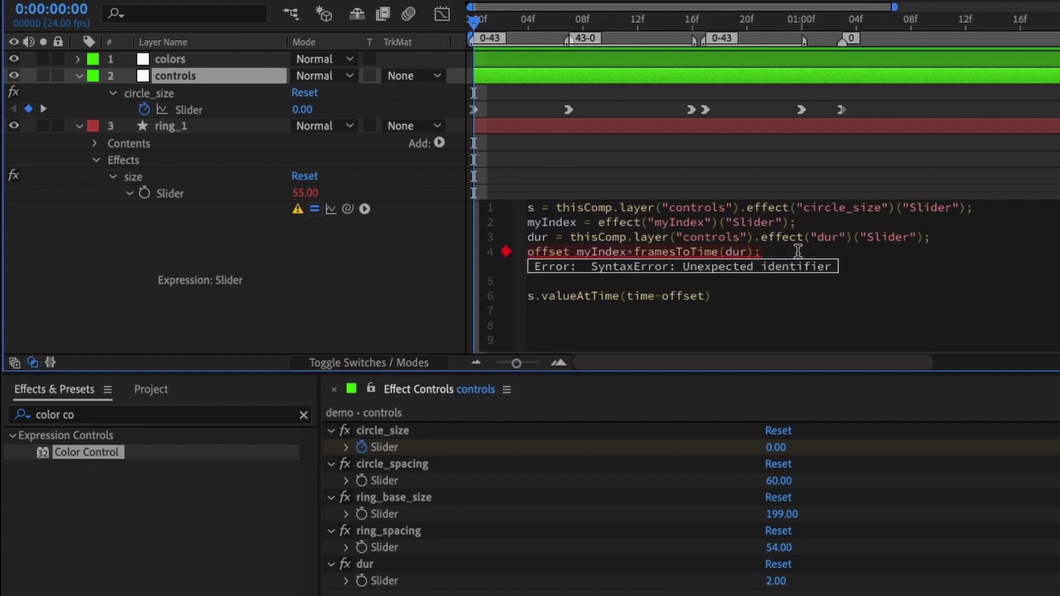
{"action": "left_click", "coordinate": [575, 250]}
{"action": "key", "text": "BackSpace"}
{"action": "type", "text": "="}
{"action": "left_click", "coordinate": [600, 560]}
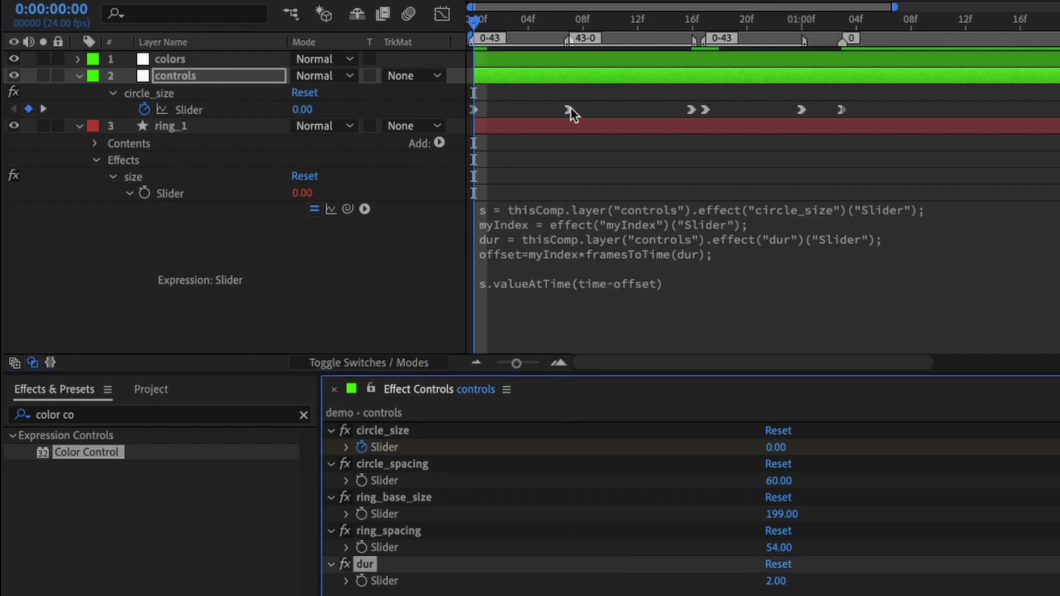
{"action": "key", "text": "space"}
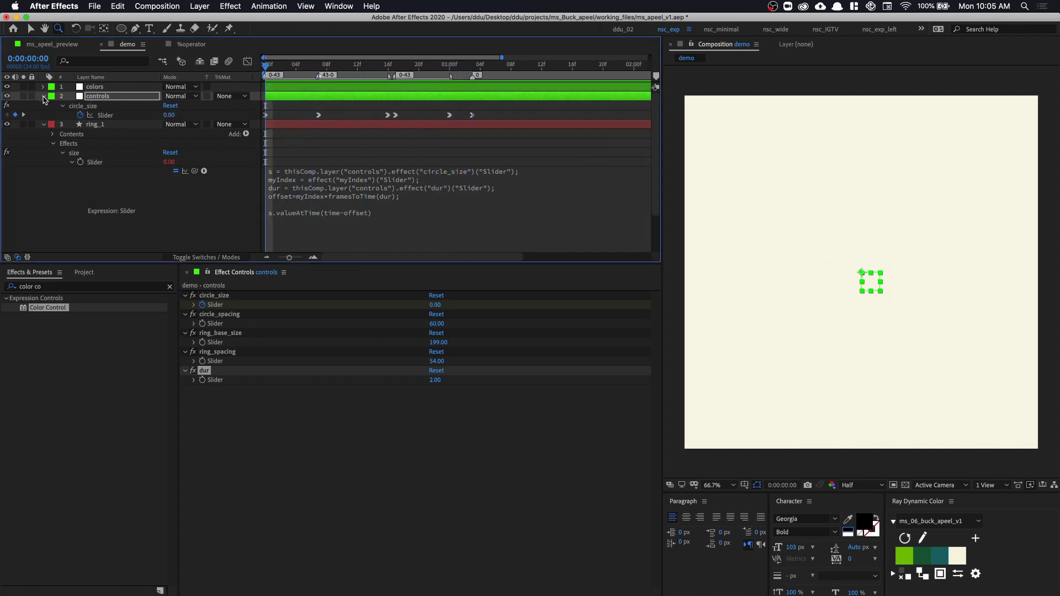
Step: Collapse the layers, duplicate ring_1 up to ring_15, and preview the staggered rings
{"action": "left_click", "coordinate": [44, 98]}
{"action": "left_click", "coordinate": [43, 106]}
{"action": "left_click", "coordinate": [88, 106]}
{"action": "key", "text": "ctrl+d"}
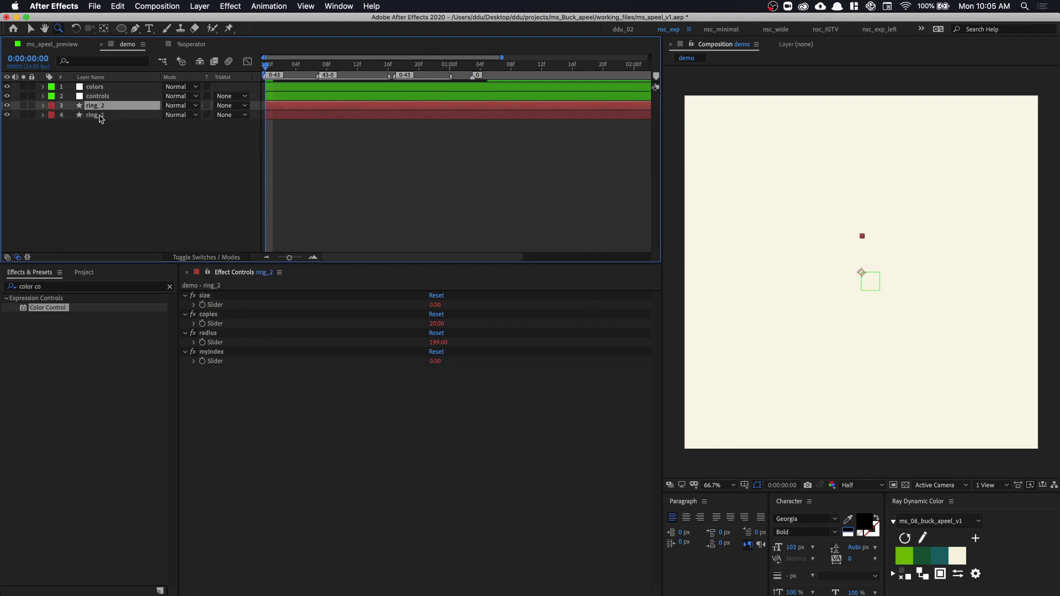
{"action": "key", "text": "super+d"}
{"action": "key", "text": "super+d"}
{"action": "key", "text": "super+d"}
{"action": "key", "text": "super+d"}
{"action": "key", "text": "super+d"}
{"action": "key", "text": "super+d"}
{"action": "key", "text": "super+d"}
{"action": "key", "text": "super+d"}
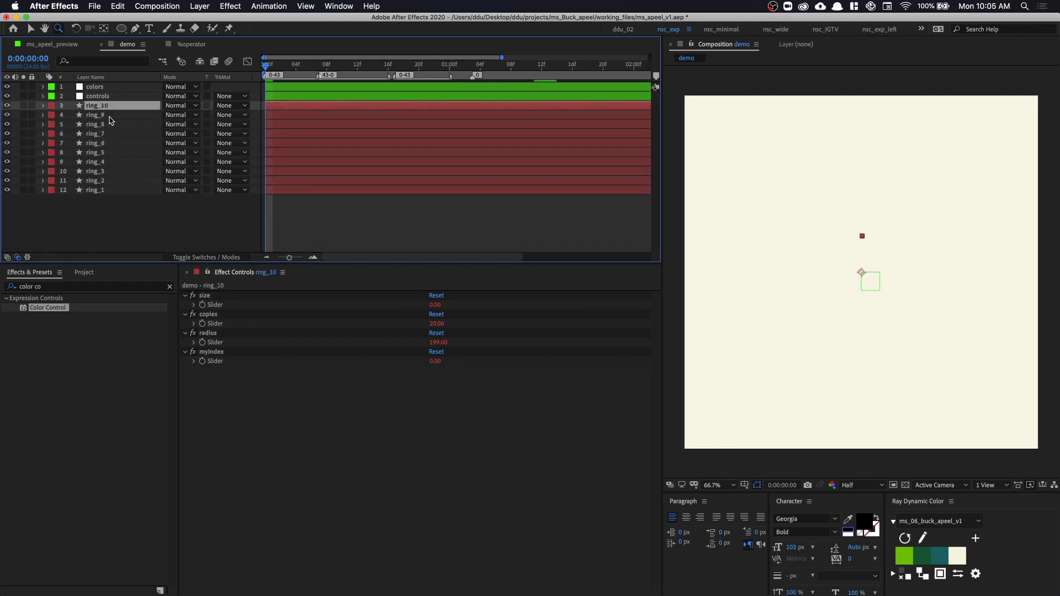
{"action": "key", "text": "super+d"}
{"action": "key", "text": "super+d"}
{"action": "key", "text": "super+d"}
{"action": "key", "text": "super+d"}
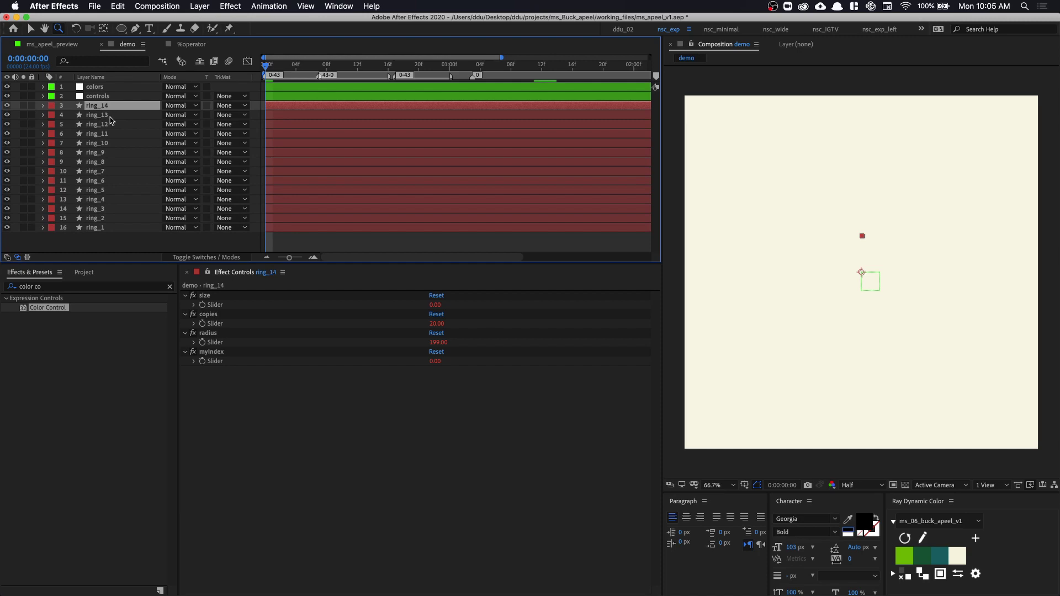
{"action": "key", "text": "super+d"}
{"action": "key", "text": "space"}
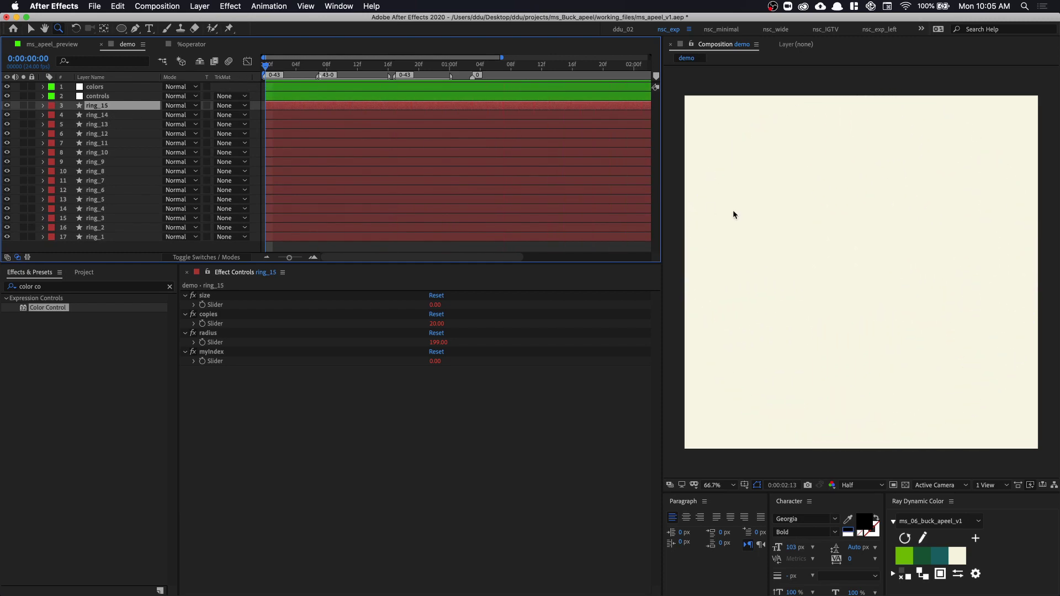
{"action": "key", "text": "space"}
{"action": "left_click", "coordinate": [337, 98]}
Step: Try dur slider values of 1, then 3, settling on 5 while previewing
{"action": "key", "text": "u"}
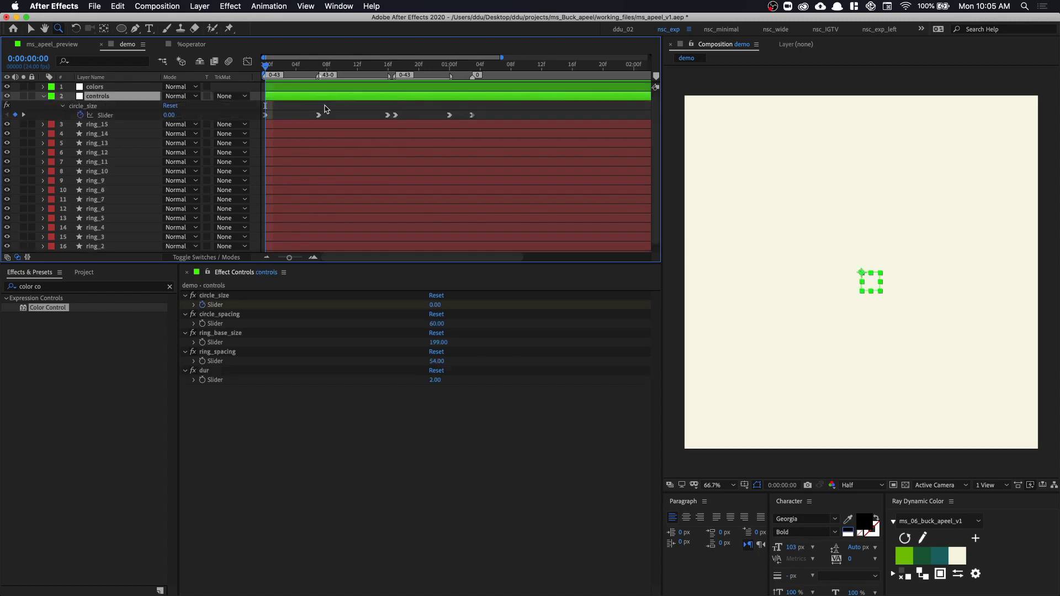
{"action": "key", "text": "space"}
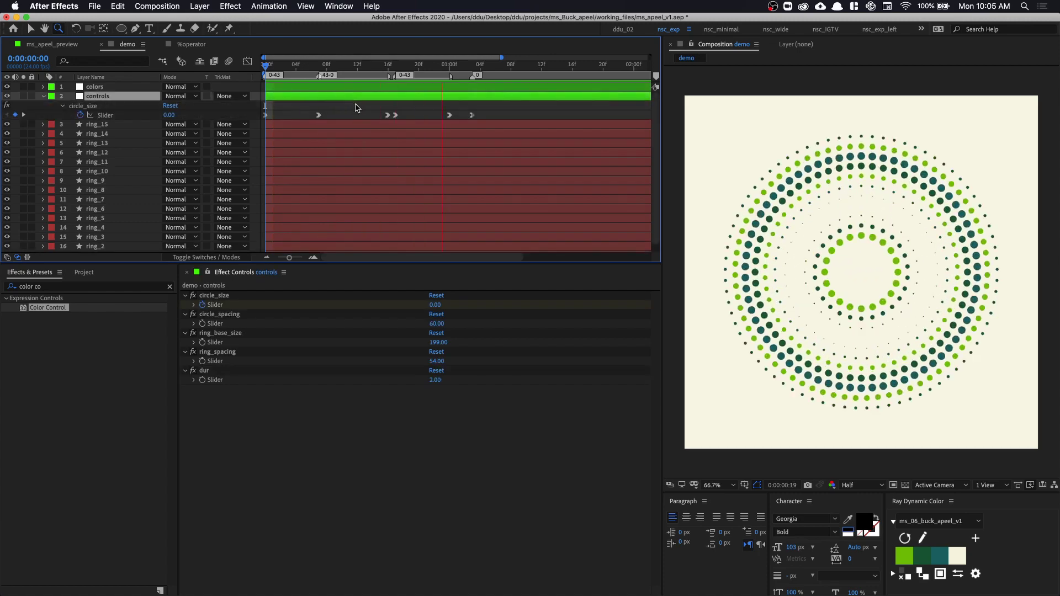
{"action": "left_click", "coordinate": [435, 380]}
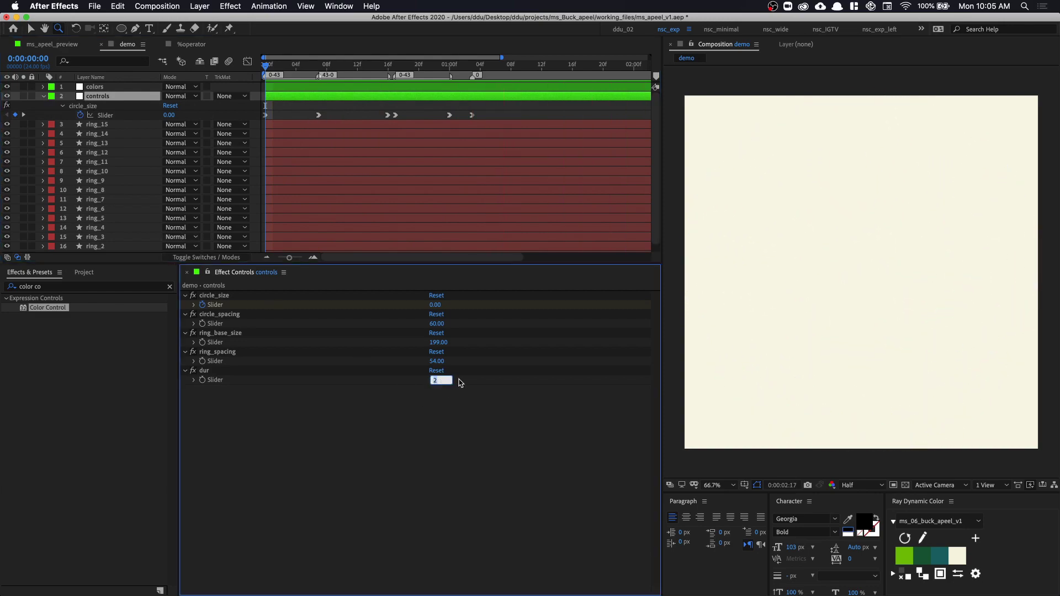
{"action": "type", "text": "1"}
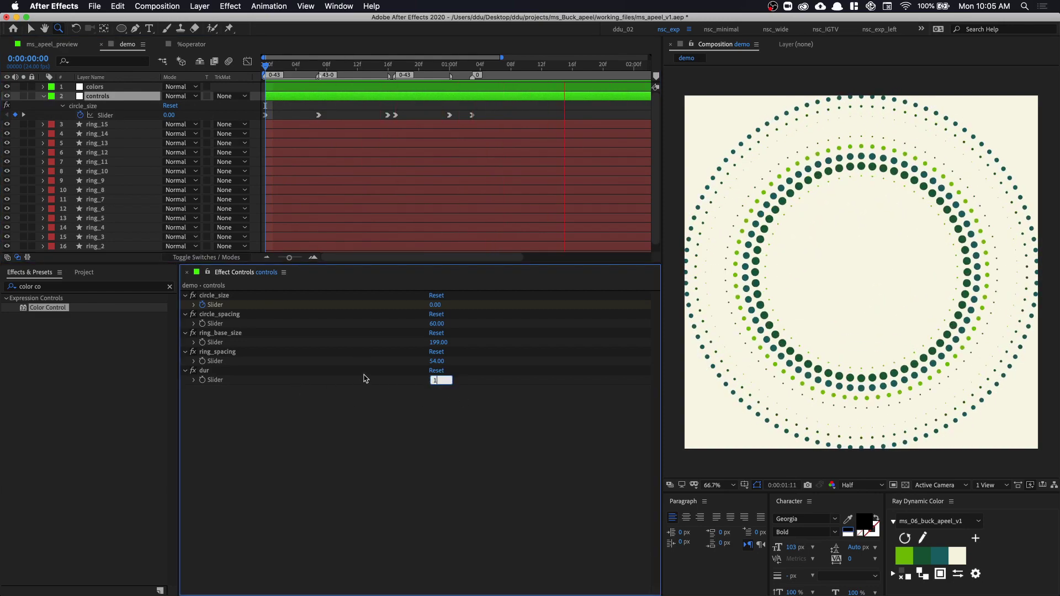
{"action": "key", "text": "Return"}
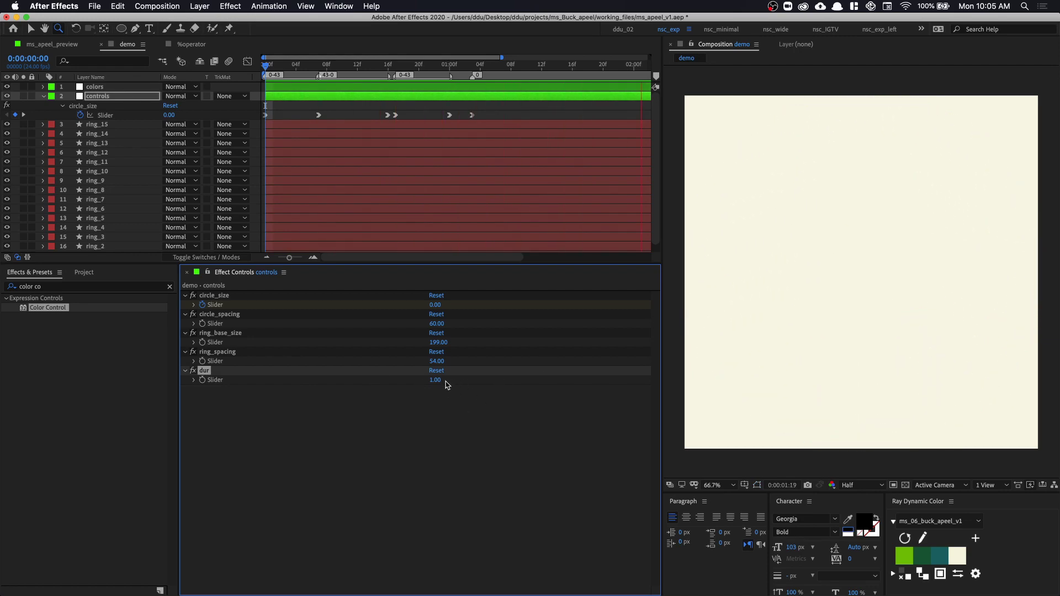
{"action": "left_click", "coordinate": [435, 381]}
{"action": "key", "text": "Return"}
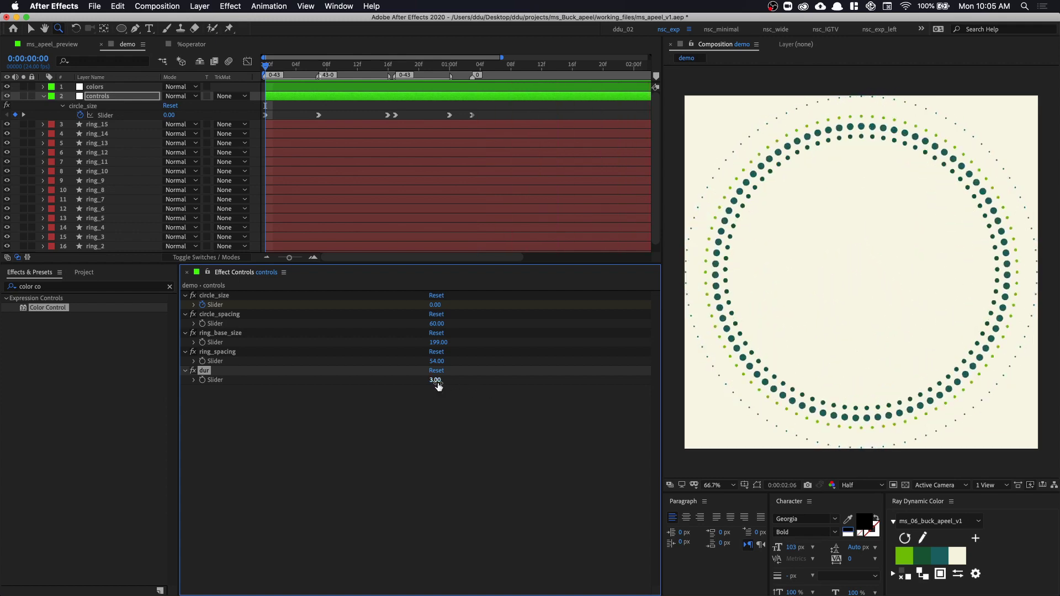
{"action": "left_click", "coordinate": [435, 380]}
{"action": "type", "text": "5"}
{"action": "key", "text": "Return"}
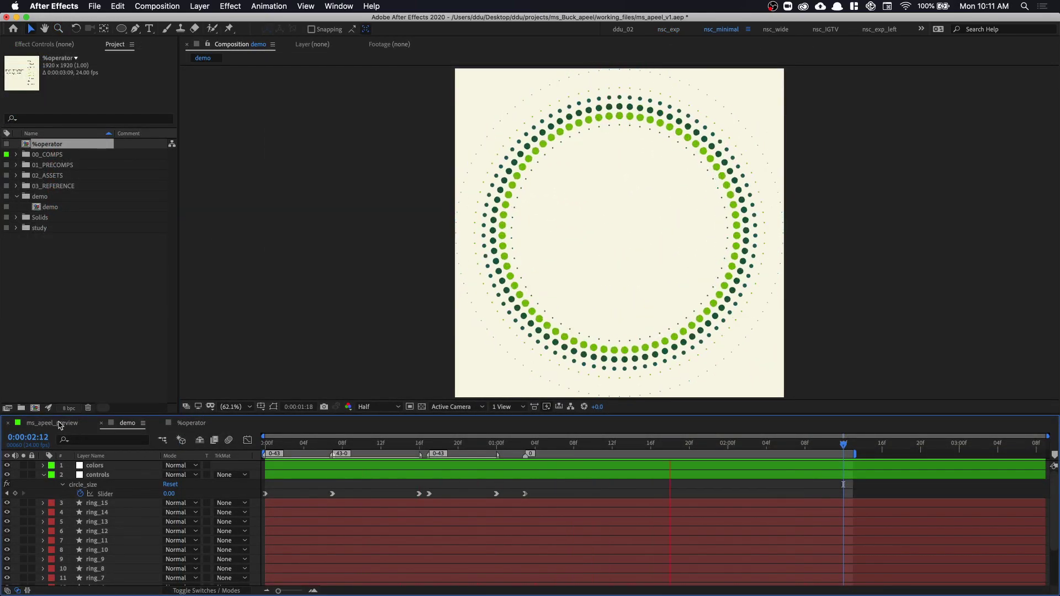
Step: Switch to ms_apeel_preview, play it, and scrub through to about 0:00:02:03
{"action": "left_click", "coordinate": [60, 424]}
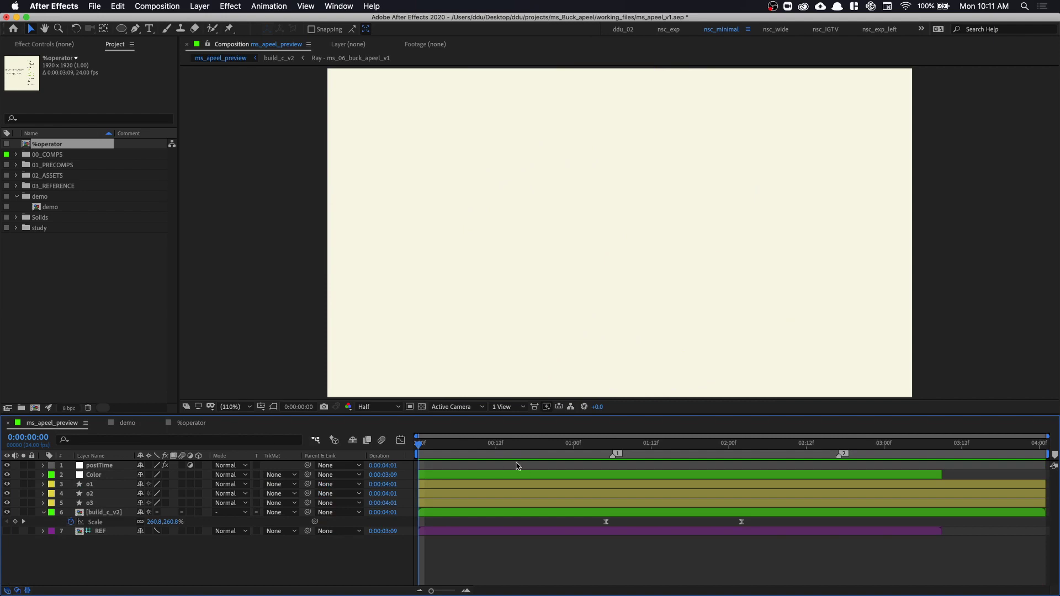
{"action": "left_click", "coordinate": [429, 444]}
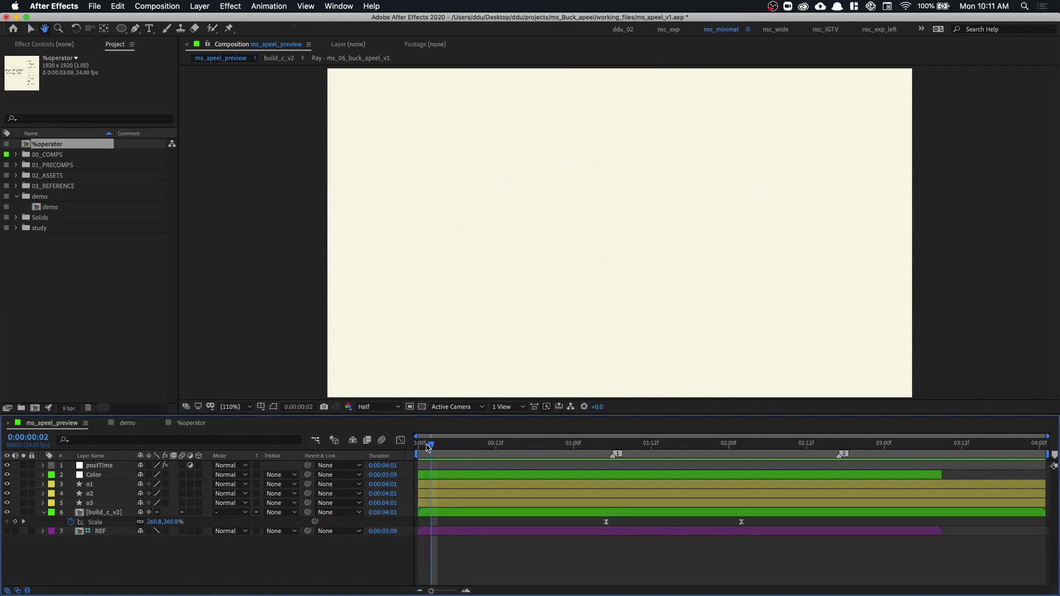
{"action": "key", "text": "space"}
{"action": "left_click", "coordinate": [604, 450]}
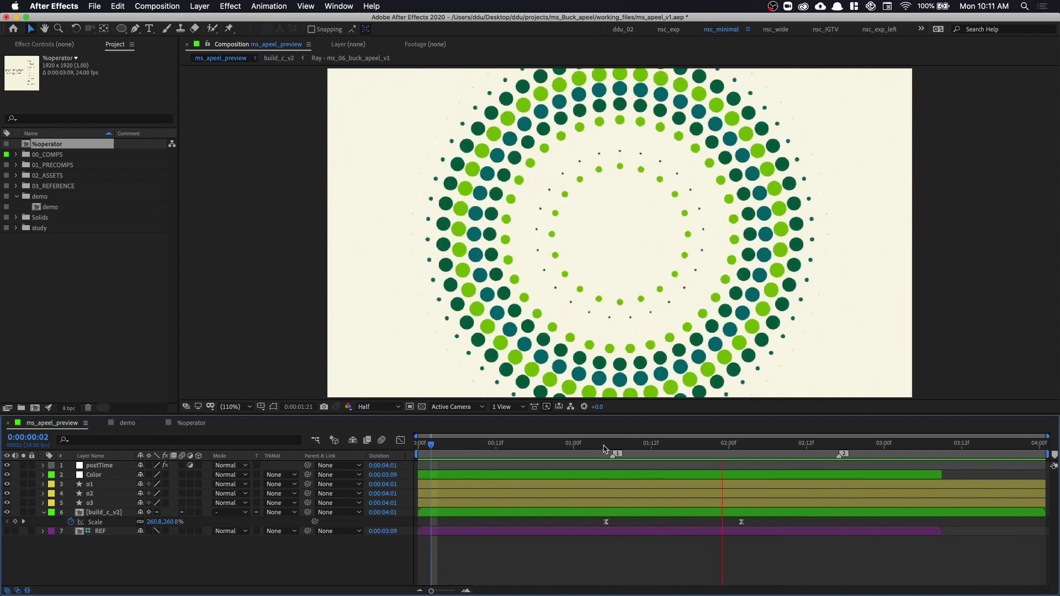
{"action": "left_click", "coordinate": [608, 458]}
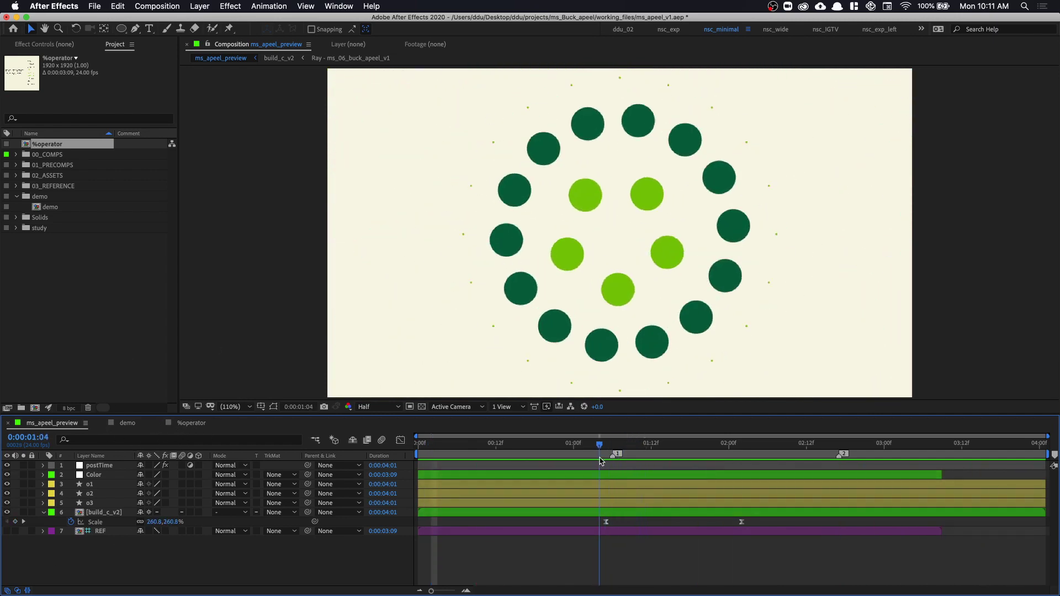
{"action": "left_click_drag", "start_coordinate": [617, 461], "coordinate": [420, 469]}
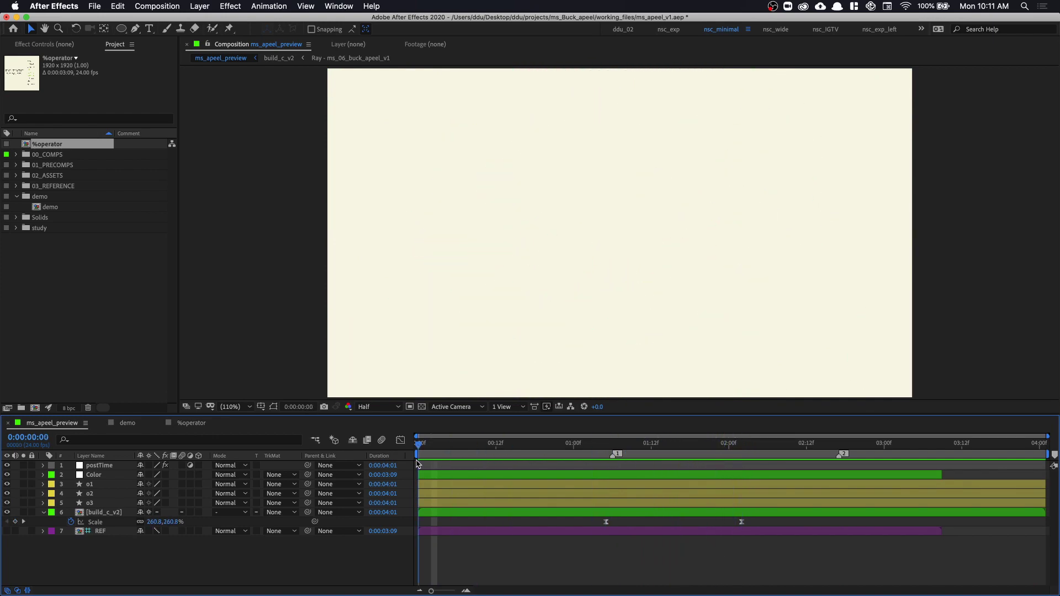
{"action": "key", "text": "space"}
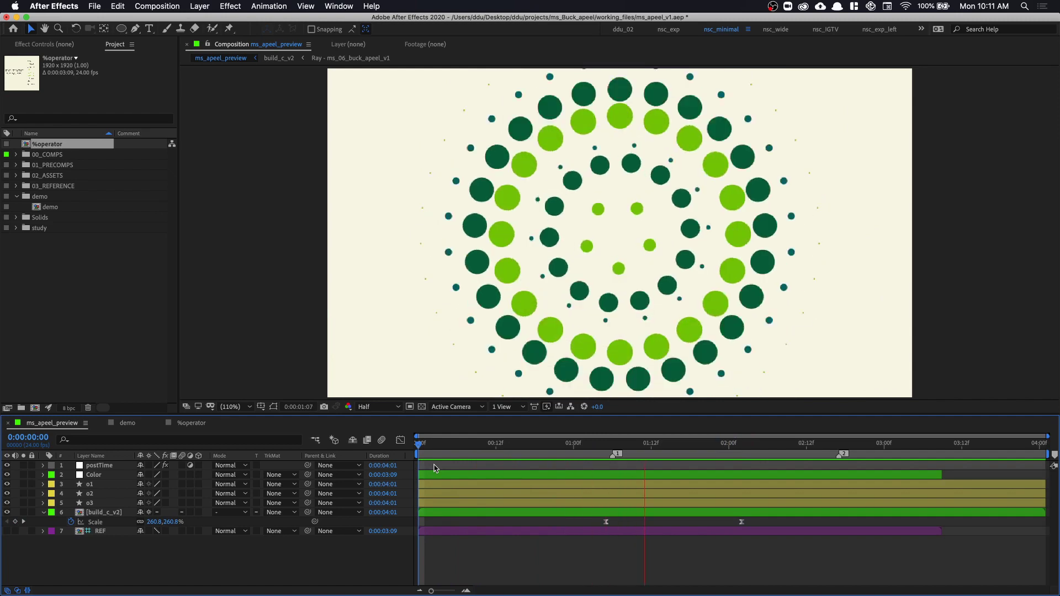